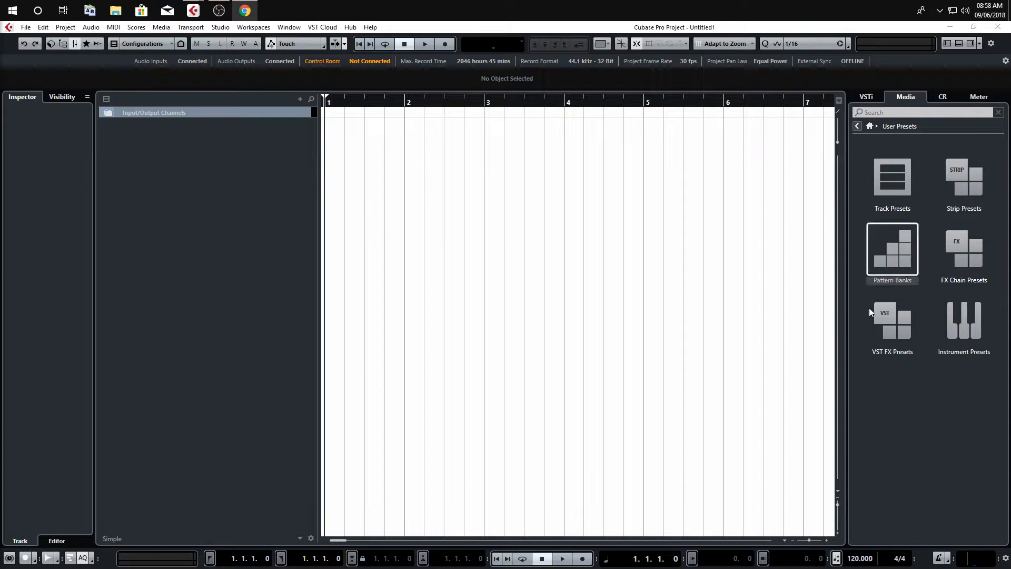
Browse the user presets to the Multi category of the track presets.
left_click(857, 126)
left_click(986, 263)
left_click(980, 265)
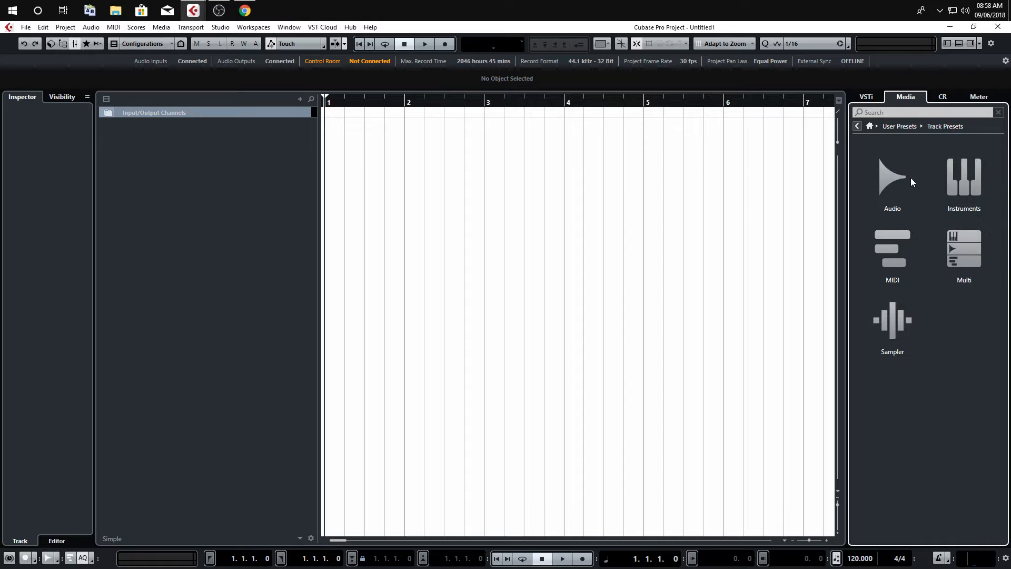
left_click(977, 266)
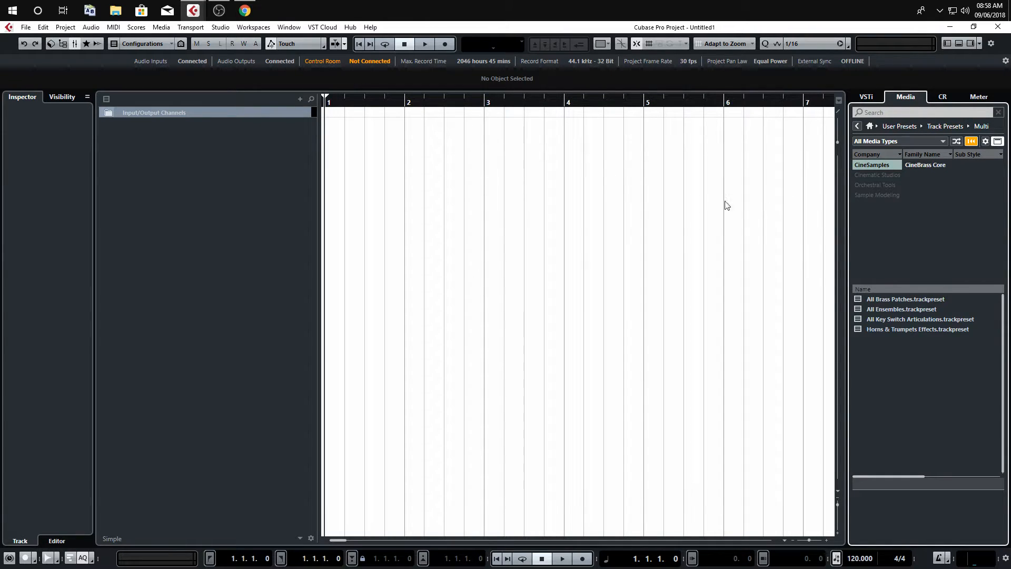
Filter the Multi track presets by CineSamples and by Cinematic Studios with the CS2 family, and clear the filters.
left_click(876, 165)
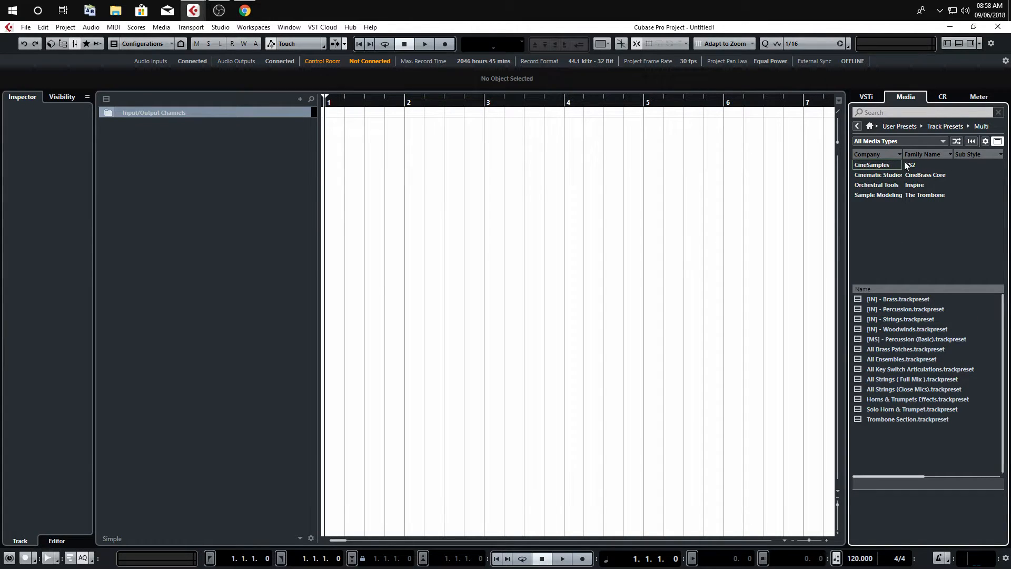
left_click(997, 141)
left_click(997, 141)
left_click(872, 165)
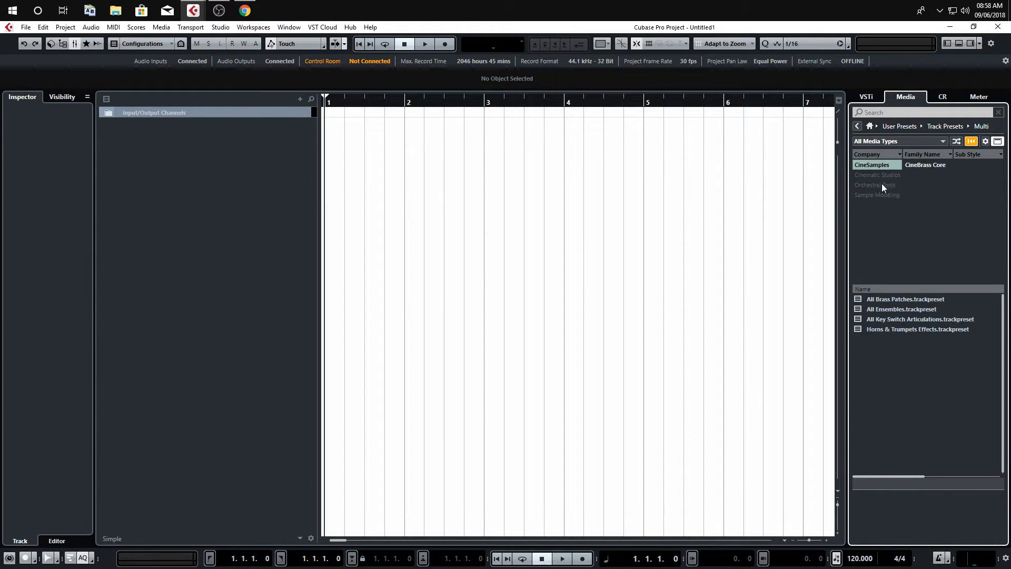
left_click(883, 176)
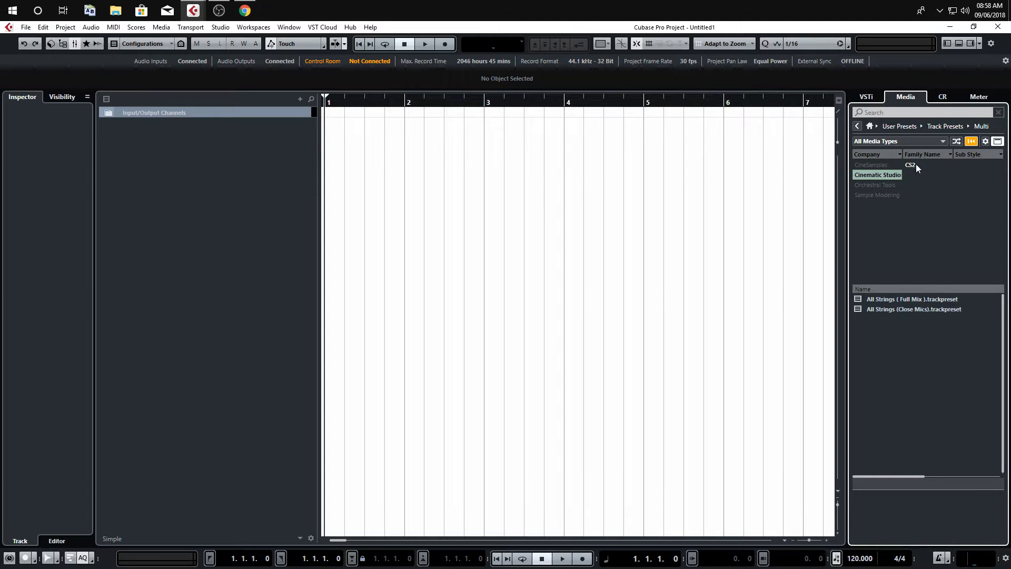
left_click(909, 166)
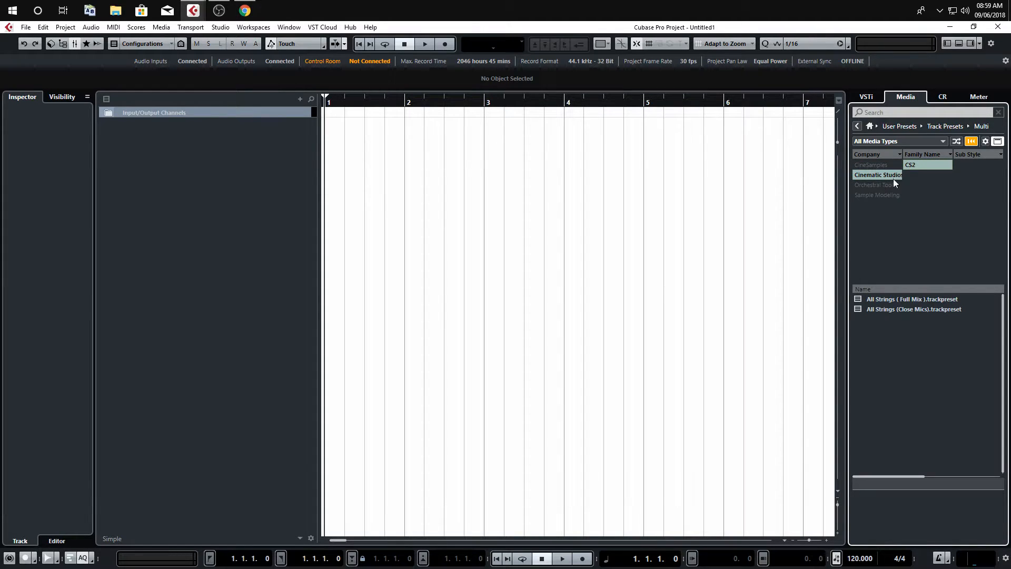
left_click(868, 176)
left_click(914, 167)
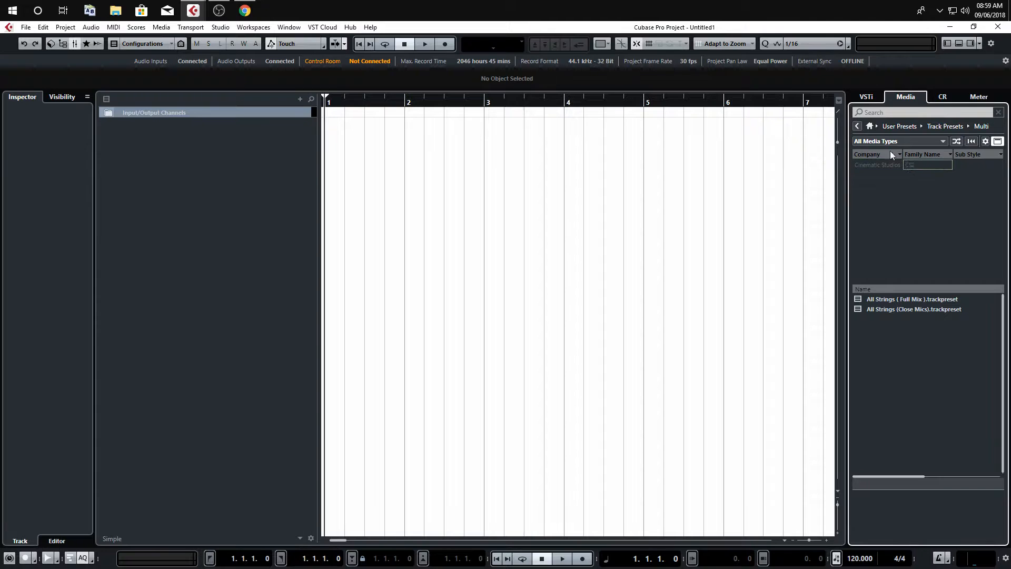
Switch to the Instruments track presets and filter them by the company CineSamples only, without the Trumpet sub category.
left_click(858, 126)
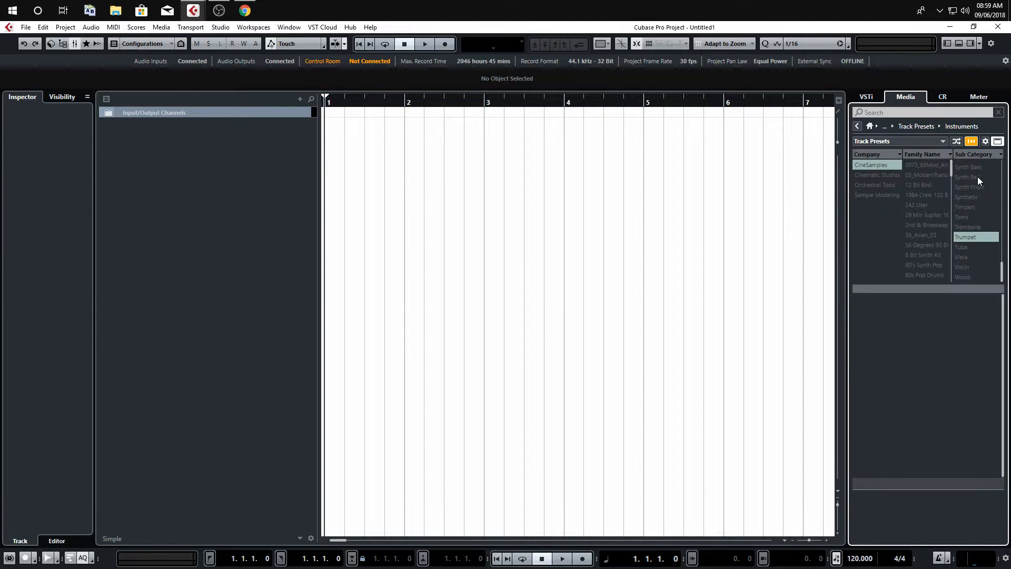
left_click(886, 167)
left_click(968, 237)
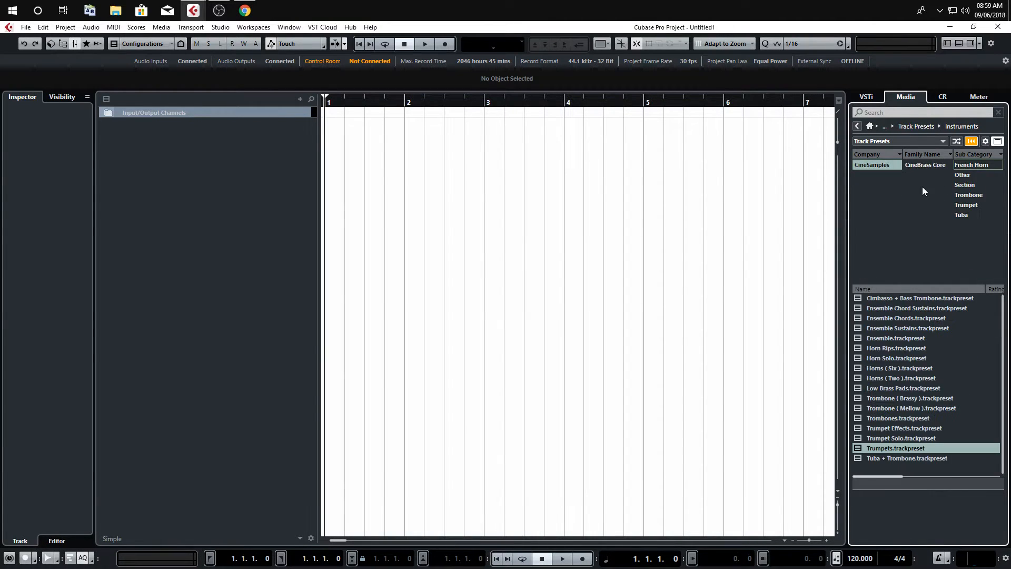
Compare the CineSamples presets for Trombone, Trumpet, Tuba, Other and French Horn, and clear the sub category filter.
left_click(970, 197)
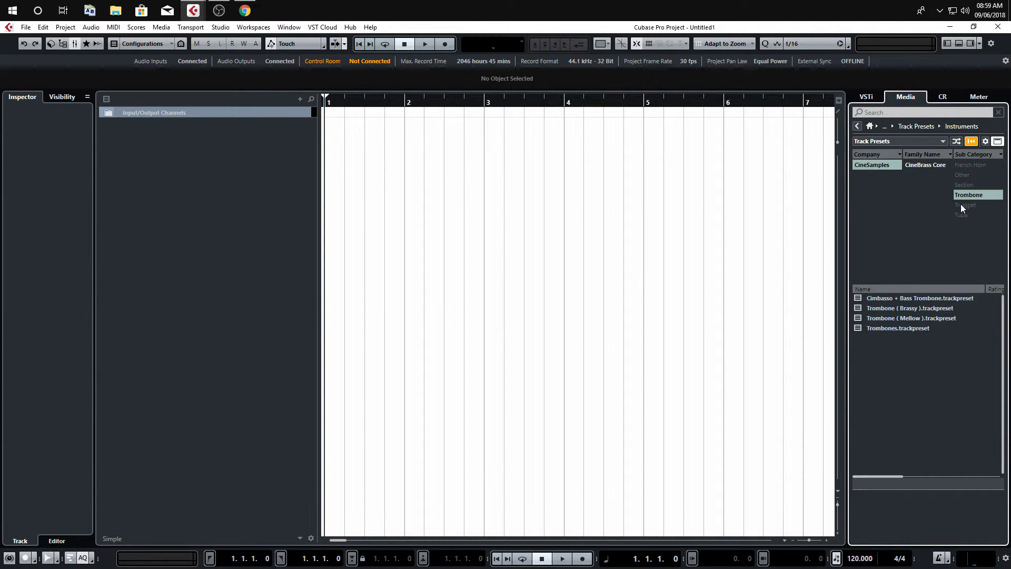
left_click(966, 206)
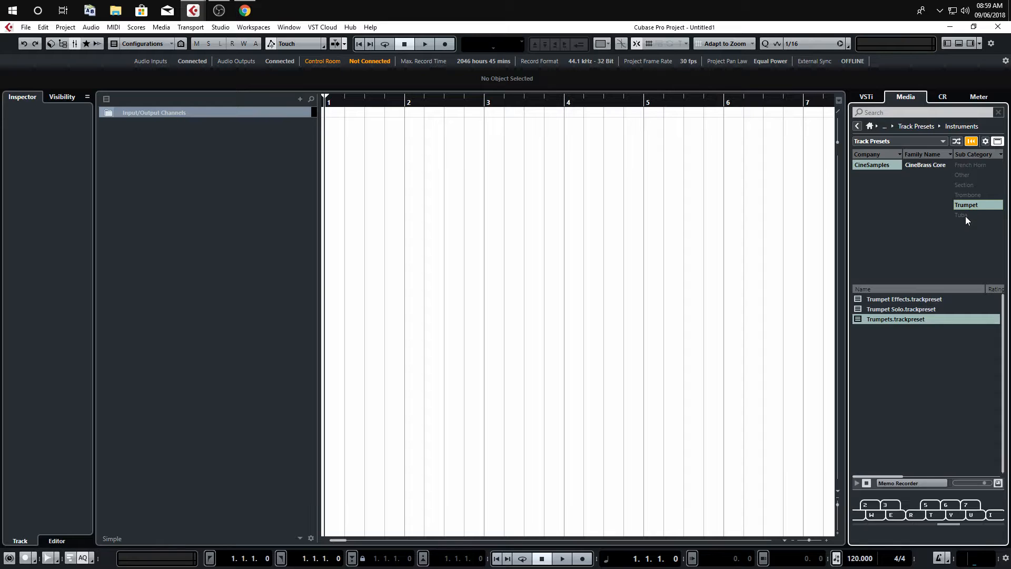
left_click(968, 213)
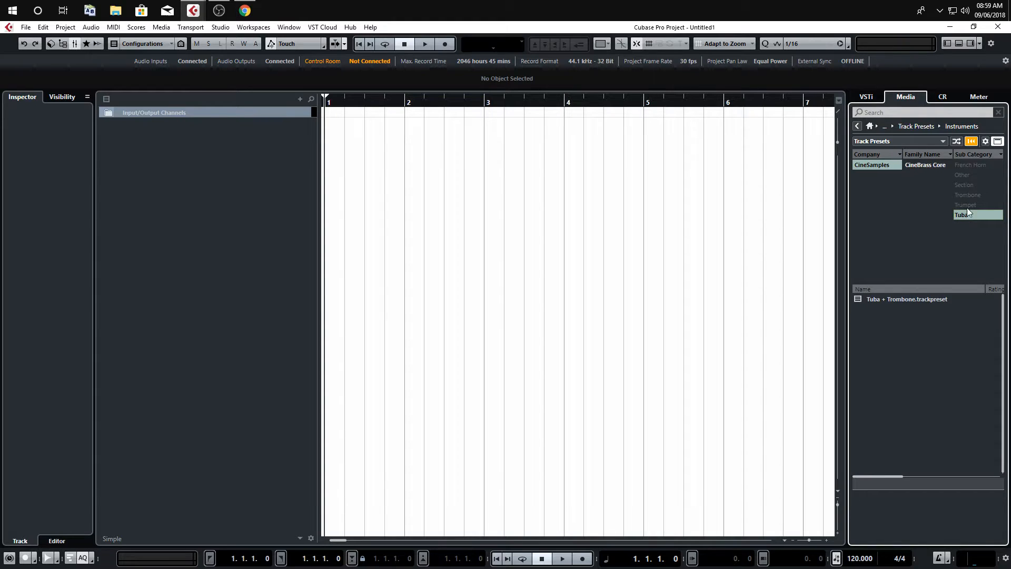
left_click(964, 177)
left_click(966, 166)
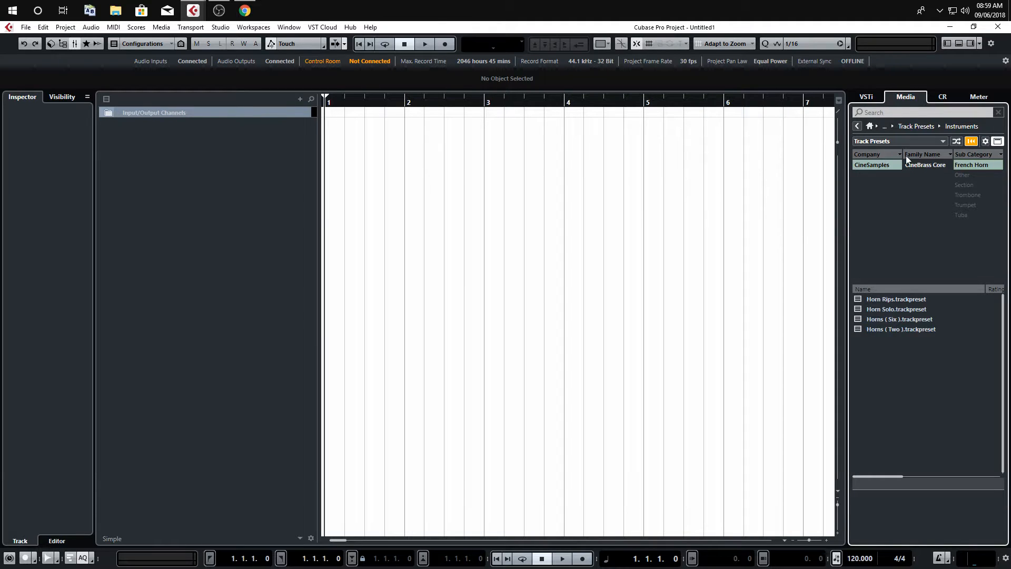
left_click(972, 166)
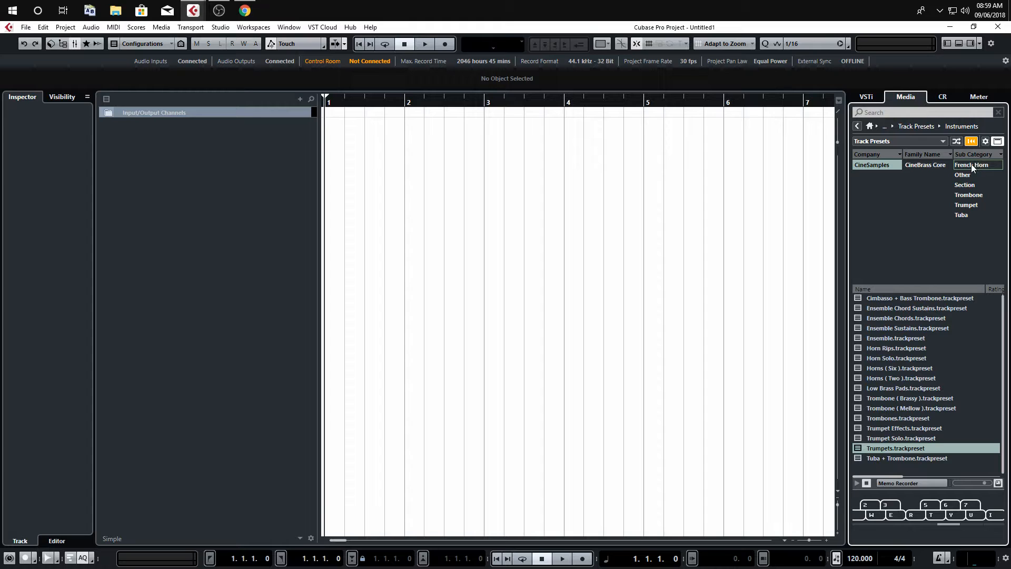
Add a track from the Cimbasso + Bass Trombone preset and open the Save Track Preset dialog for it.
left_click_drag(921, 299, 472, 178)
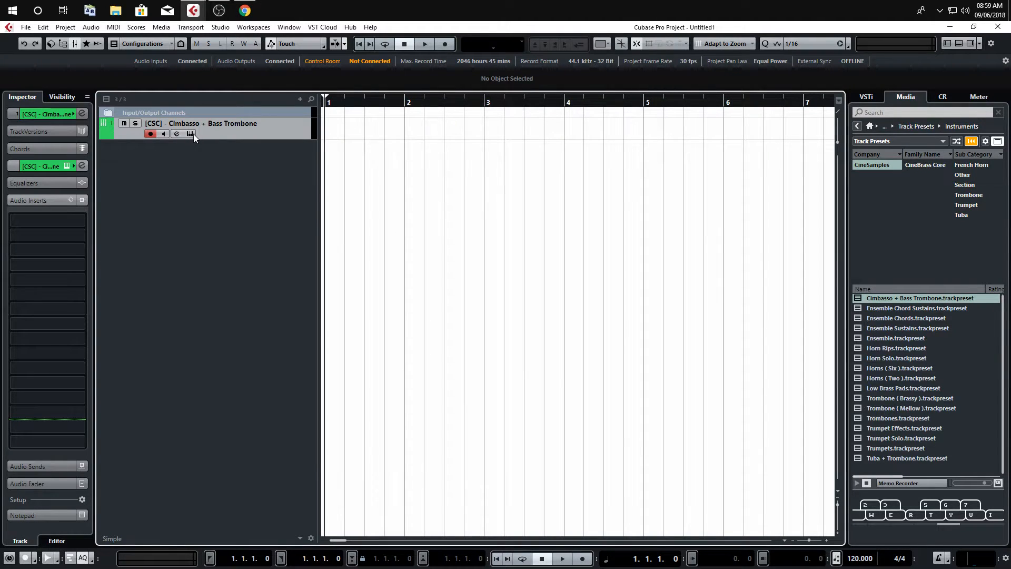
right_click(219, 132)
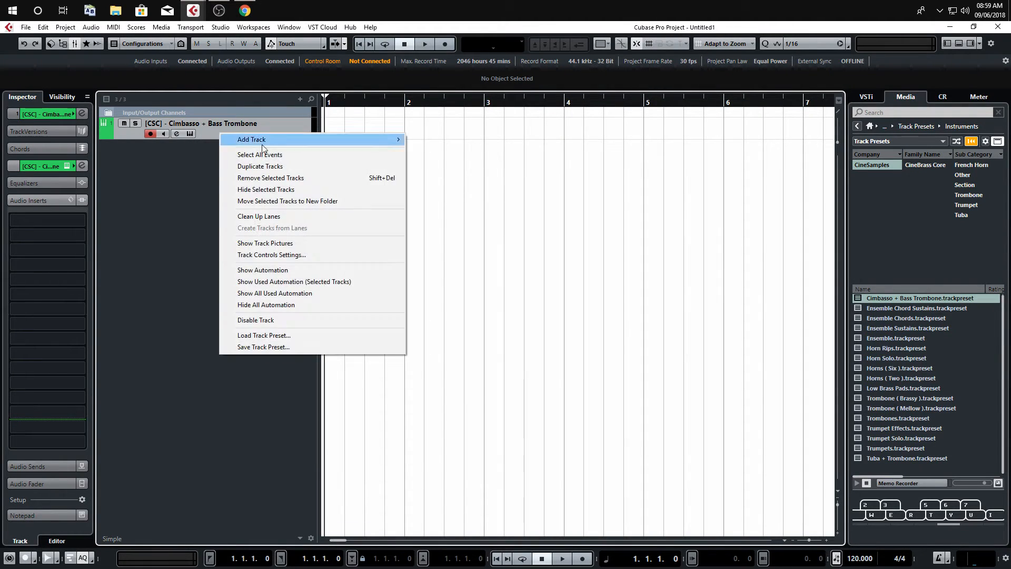
left_click(315, 349)
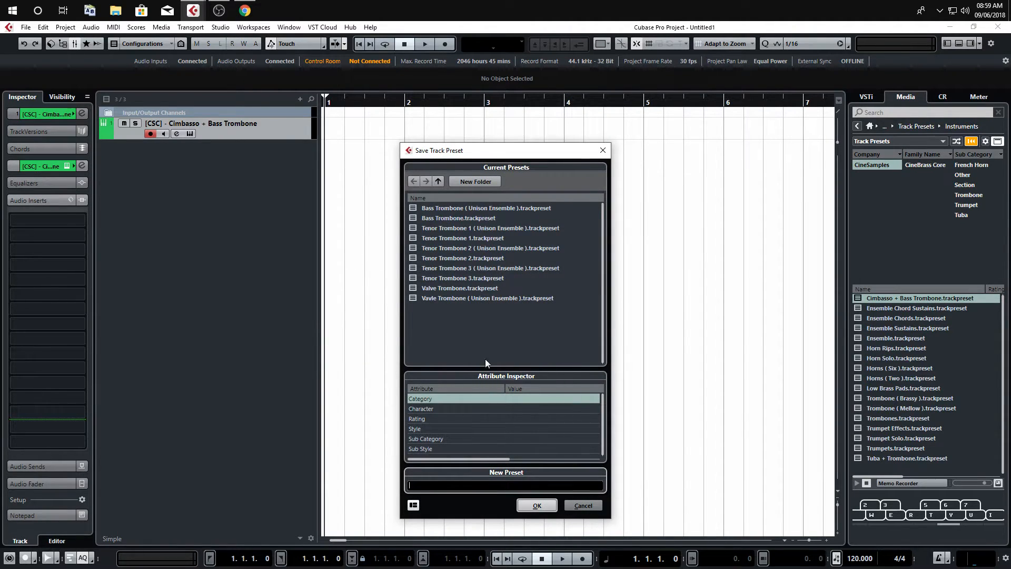
Set the Category attribute of the new track preset to Brass.
left_click(514, 398)
left_click(476, 412)
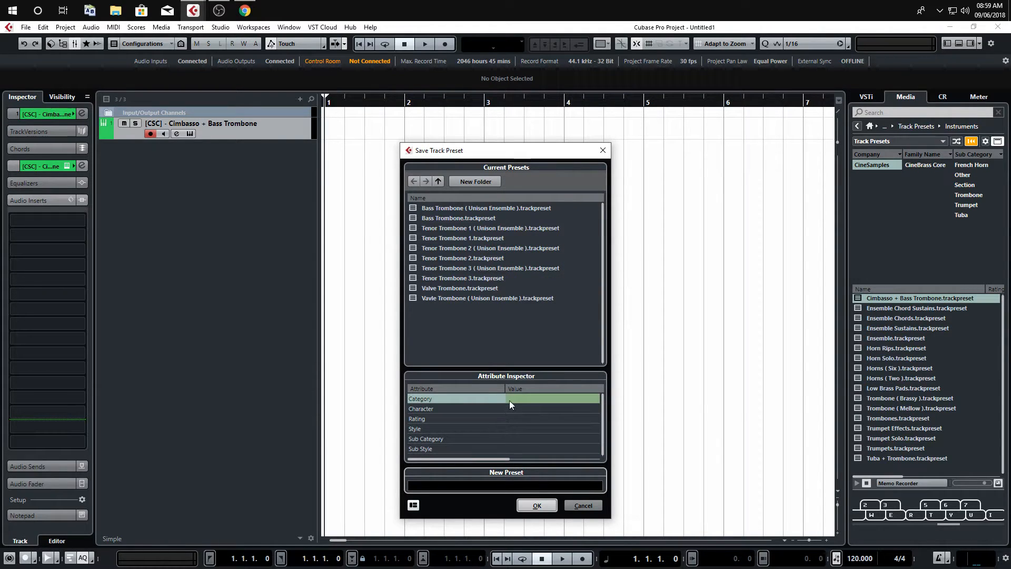
left_click(526, 399)
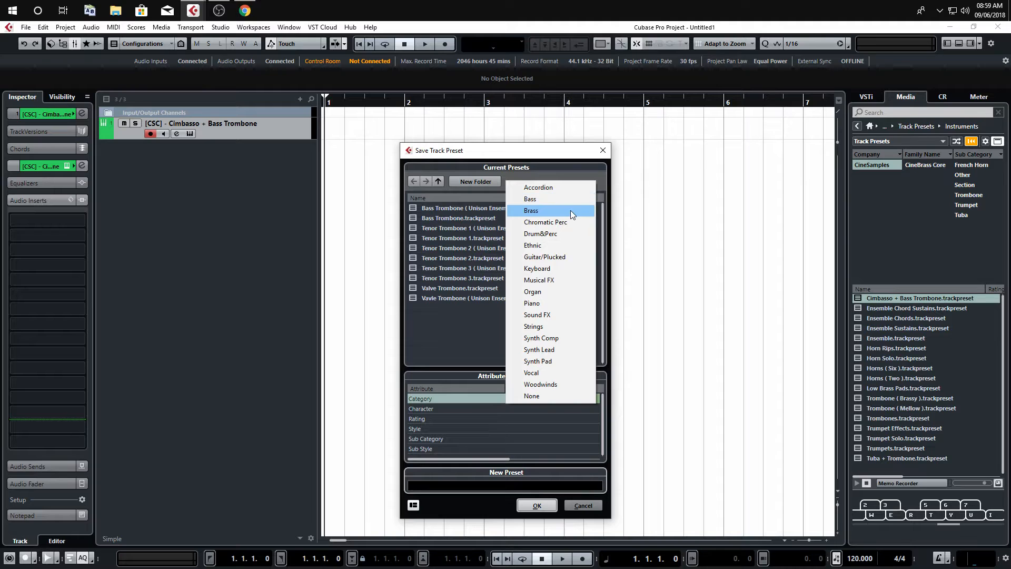
left_click(549, 211)
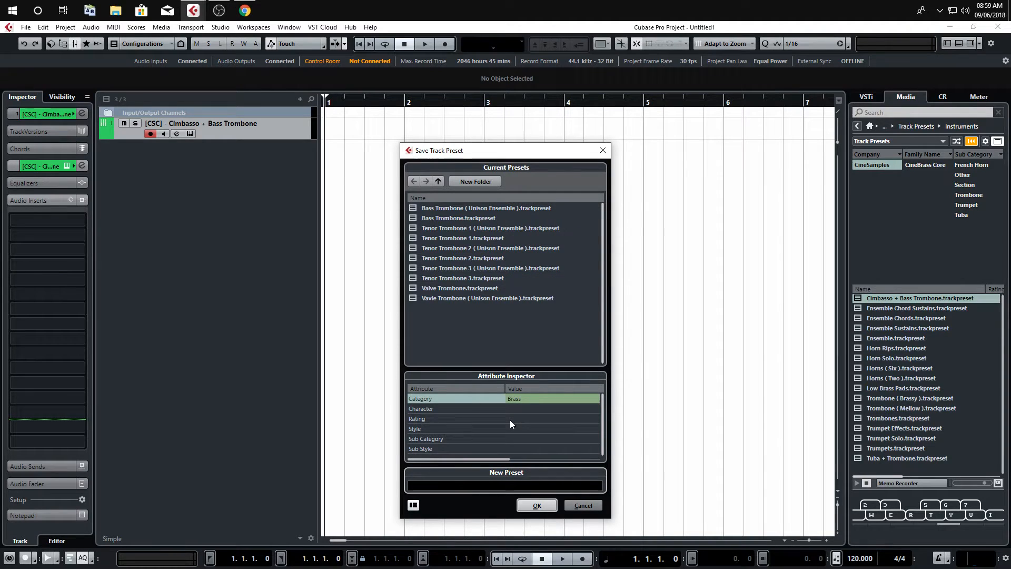
Check the Character options without changing them, and set the Style attribute of the preset to Classical.
double_click(514, 411)
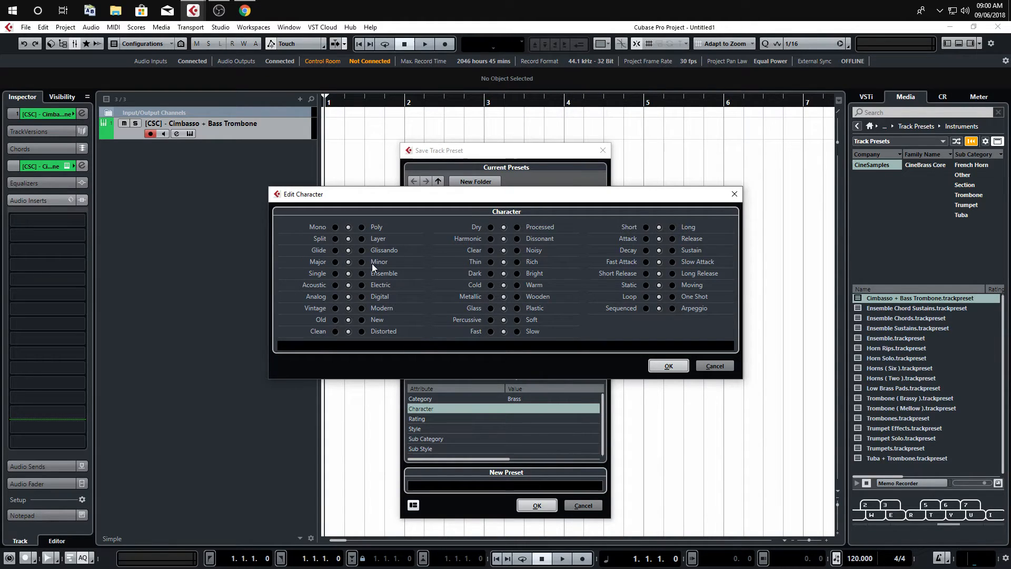
left_click(715, 366)
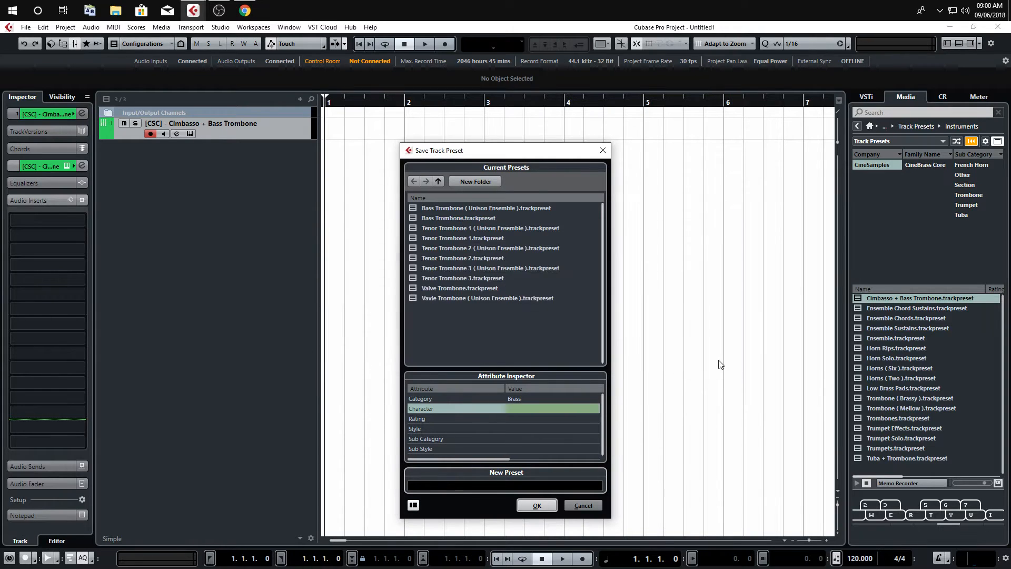
left_click(494, 429)
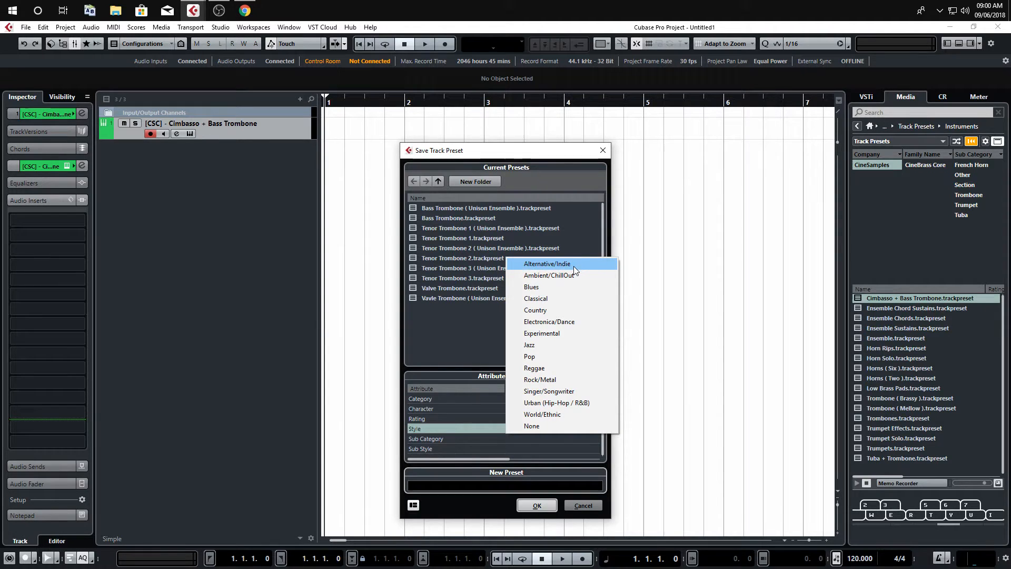
left_click(566, 296)
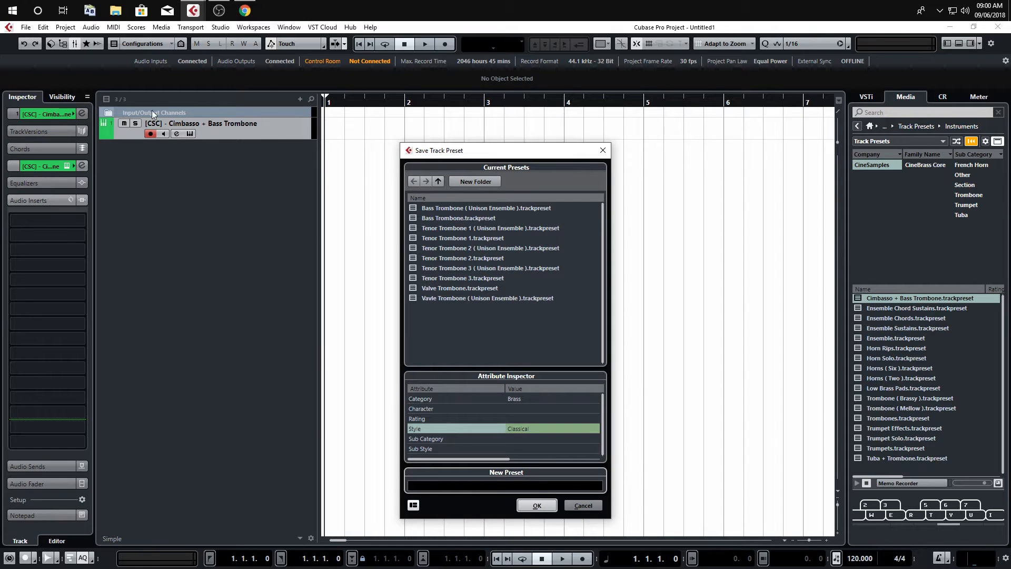
Set the Sub Category attribute of the preset to Section under Brass.
left_click(513, 440)
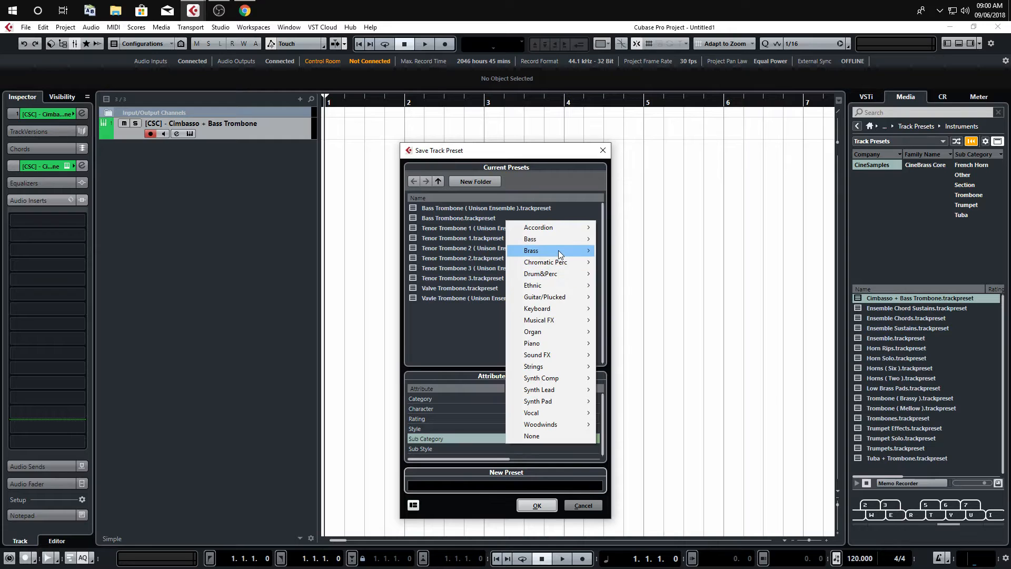
mouse_move(558, 250)
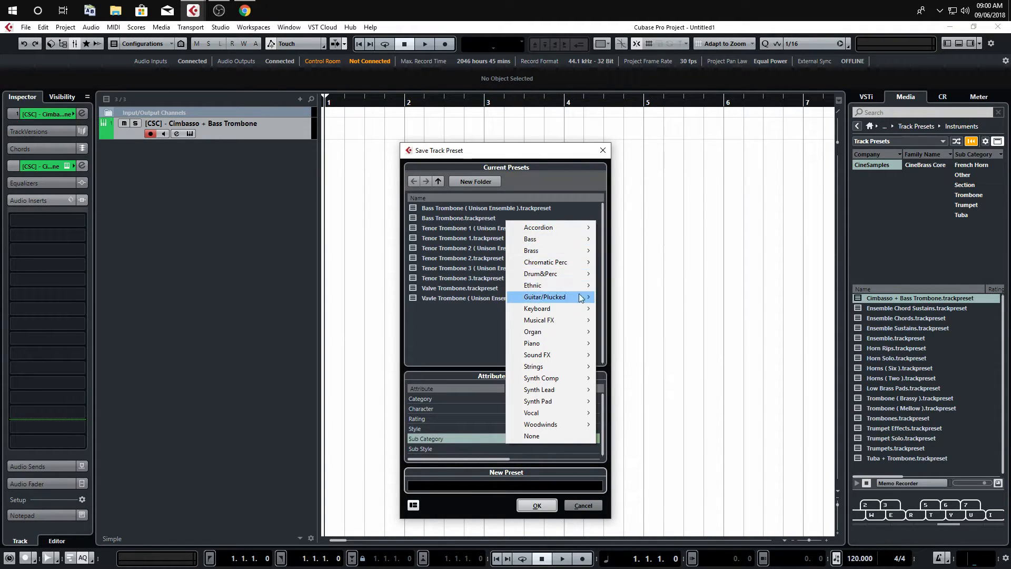
mouse_move(570, 275)
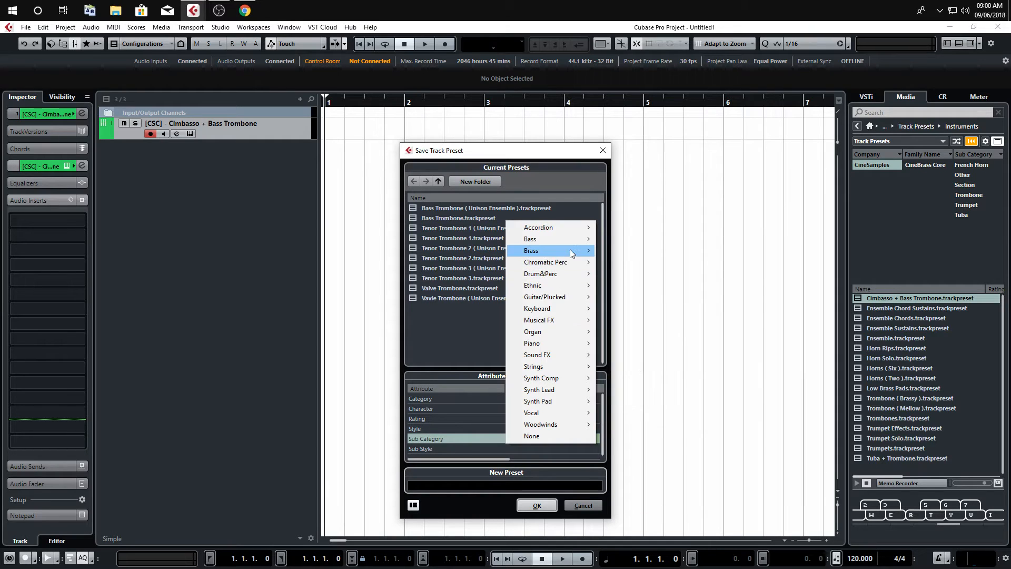
left_click(639, 274)
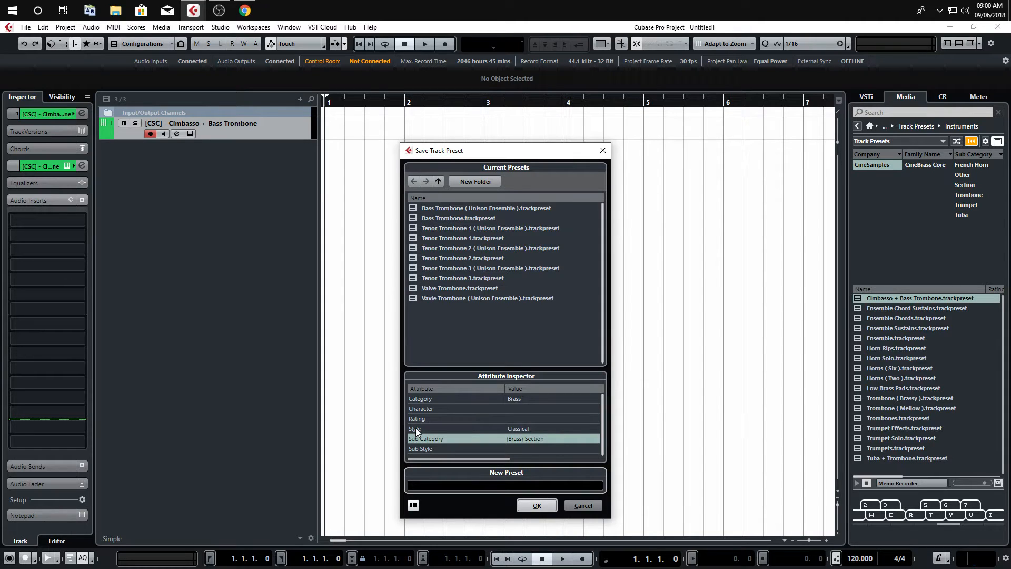
type("kjsdf")
left_click_drag(427, 485, 383, 486)
key("BackSpace")
Reveal the Tenor Trombone 3 track preset in File Explorer and move its folder window into view.
right_click(458, 276)
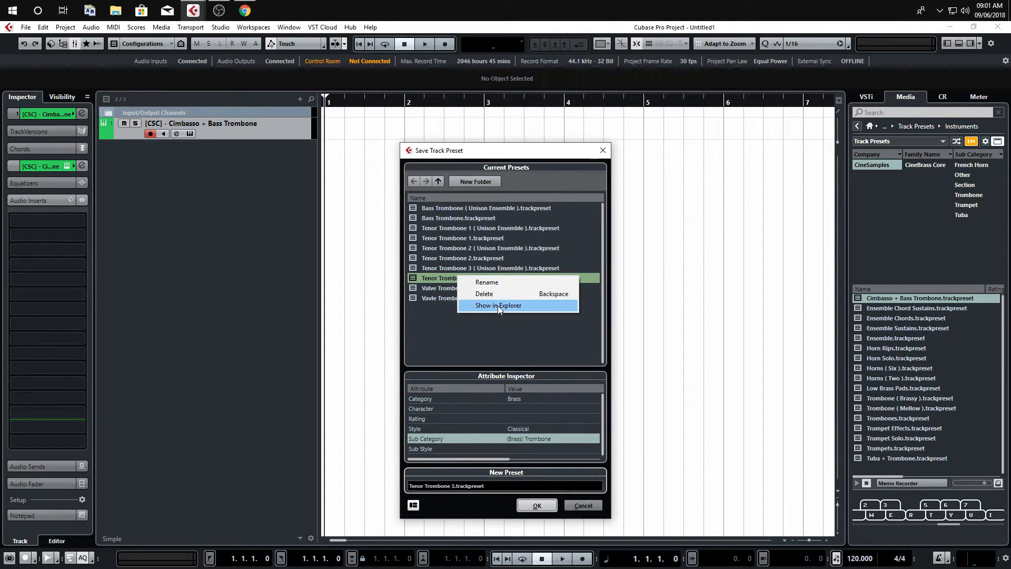
left_click(302, 311)
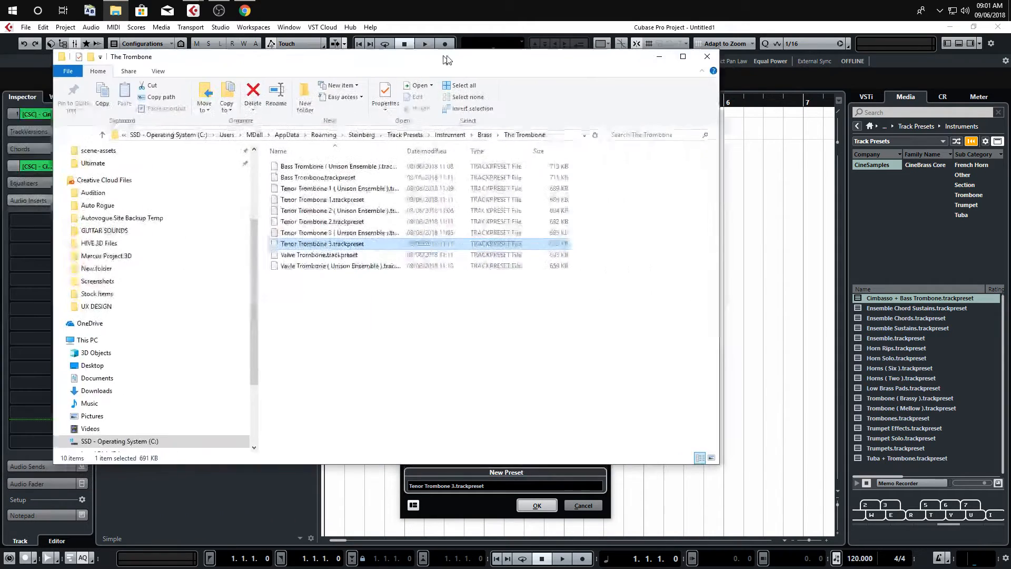
left_click_drag(446, 59, 535, 108)
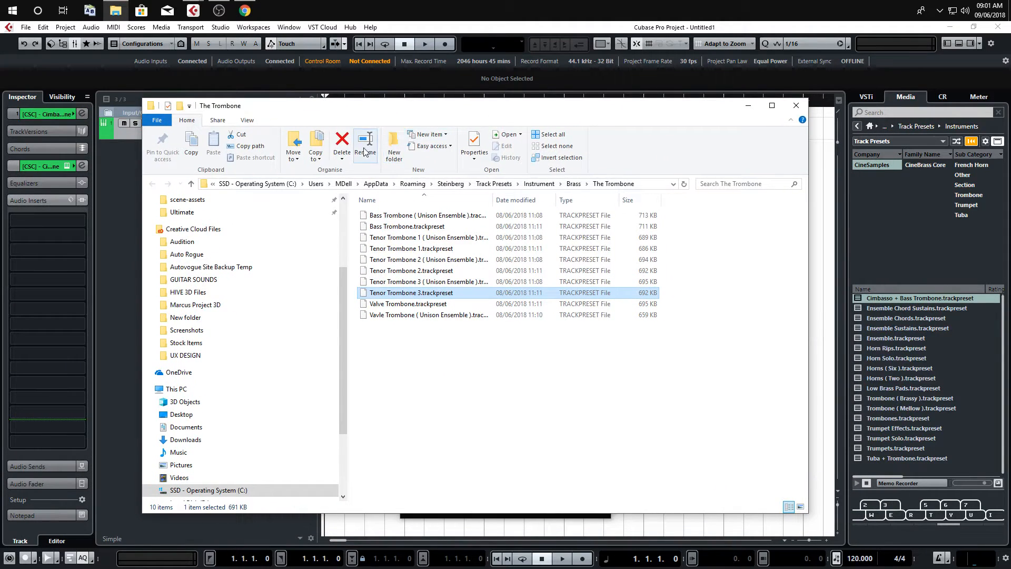
left_click(477, 364)
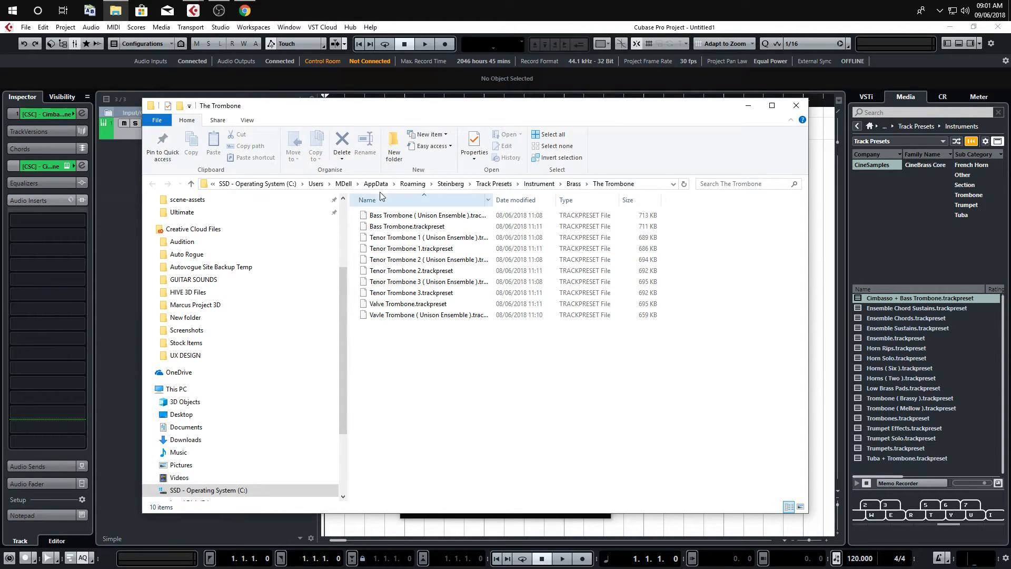
Go up to the Instrument folder of the track presets and open its Brass subfolder.
left_click(547, 185)
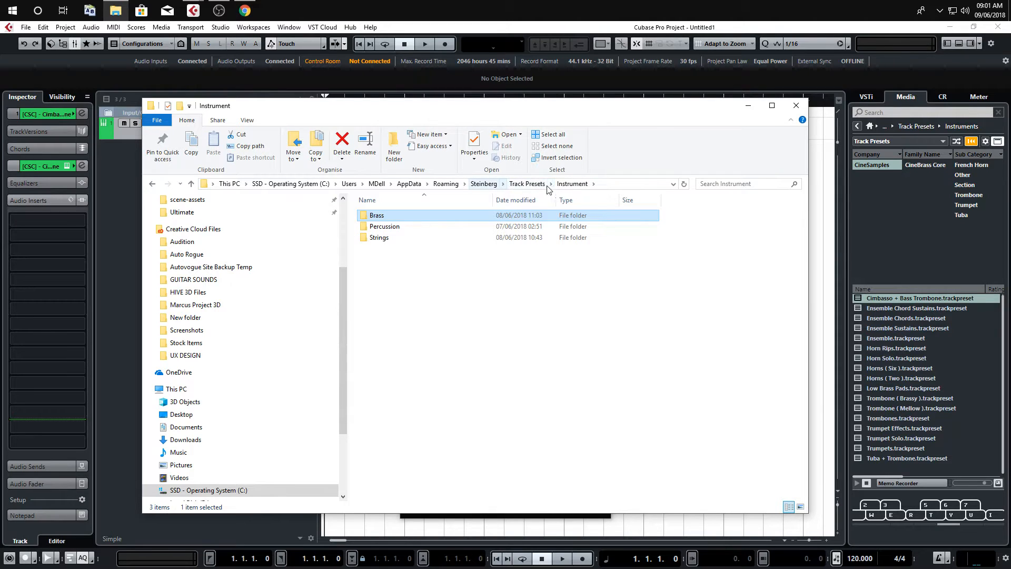
left_click(572, 184)
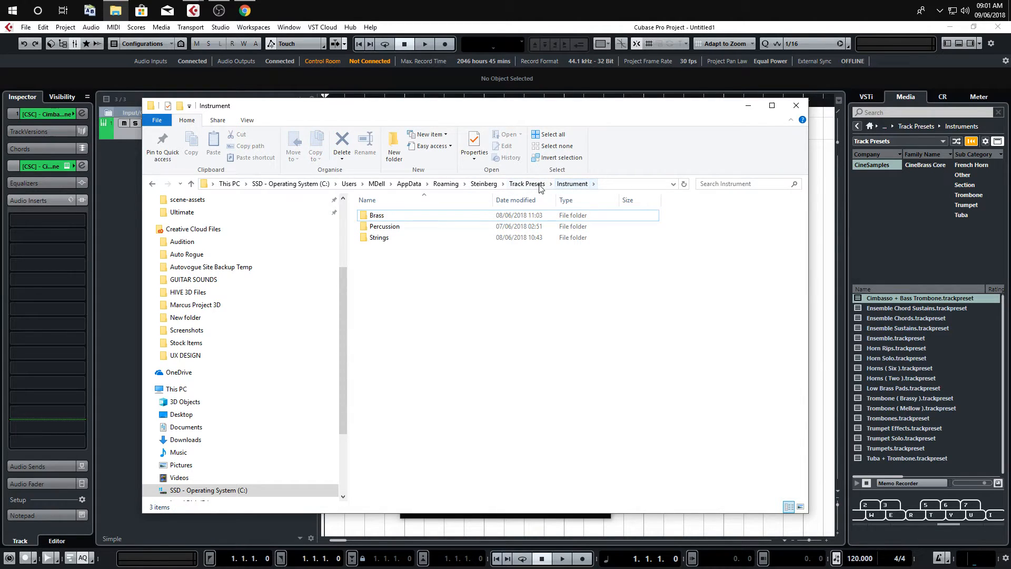
left_click(379, 217)
double_click(378, 216)
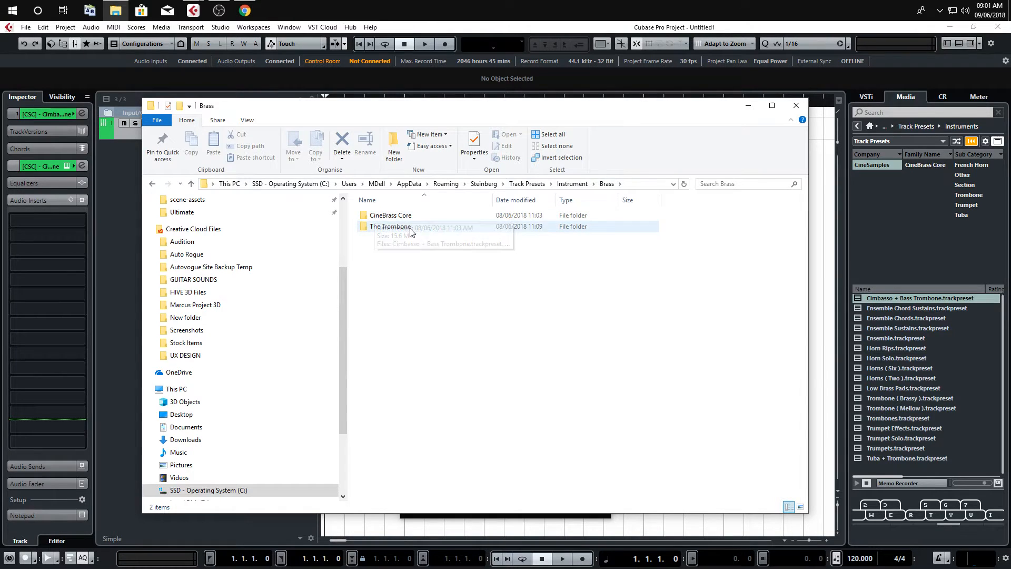
Close the Brass folder window and the Save Track Preset dialog without saving, and widen the Media rack slightly.
left_click(797, 106)
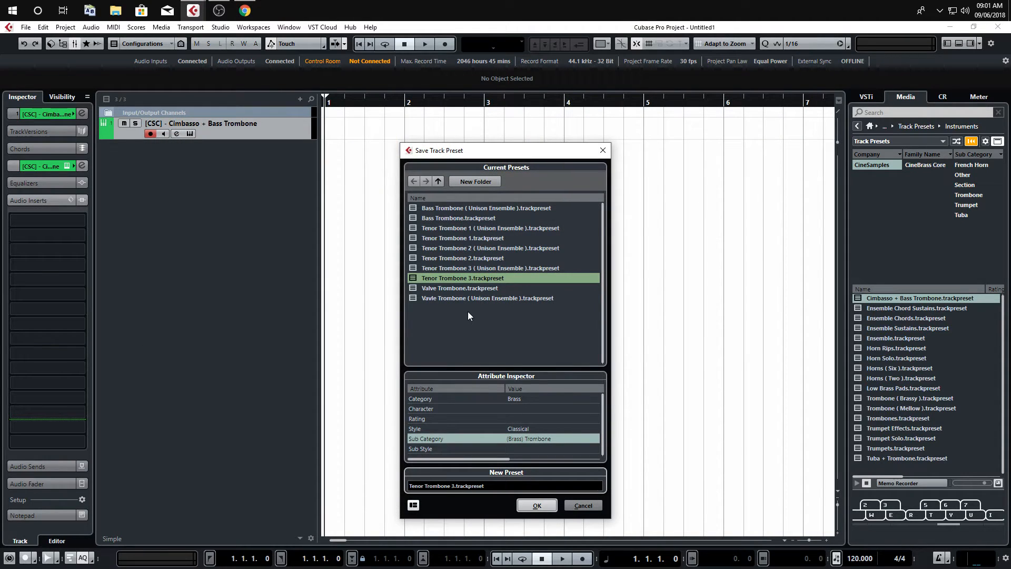
left_click(592, 503)
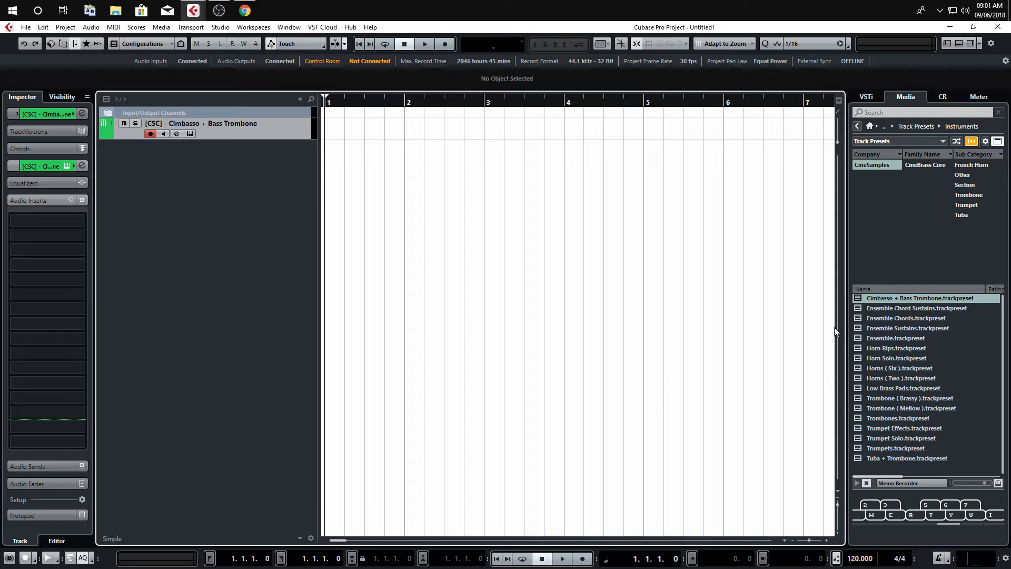
mouse_move(846, 329)
left_mouse_down()
mouse_move(806, 329)
mouse_move(841, 329)
left_mouse_up()
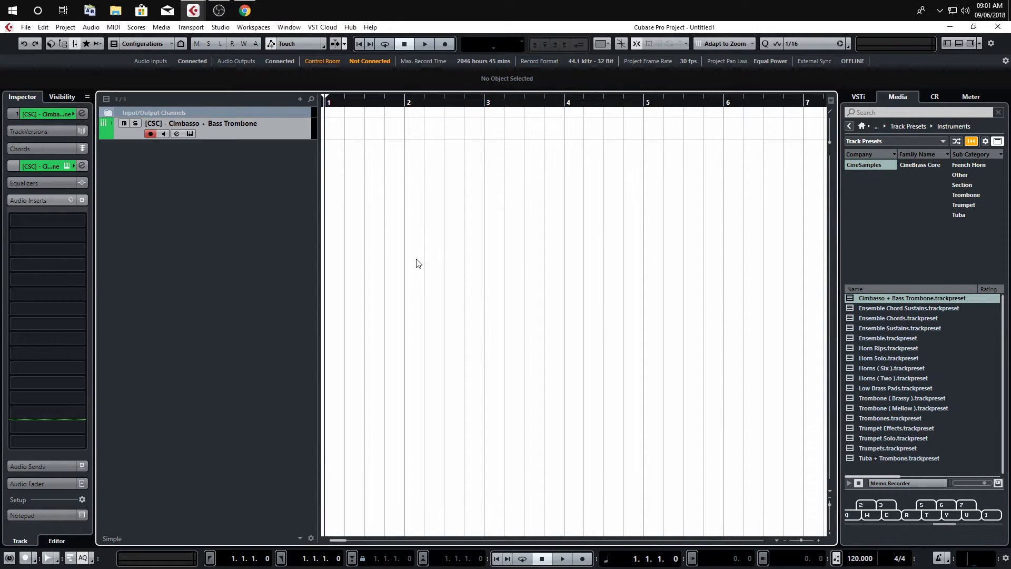
Open the MediaBay full screen and go to the start of its track preset results.
key("F5")
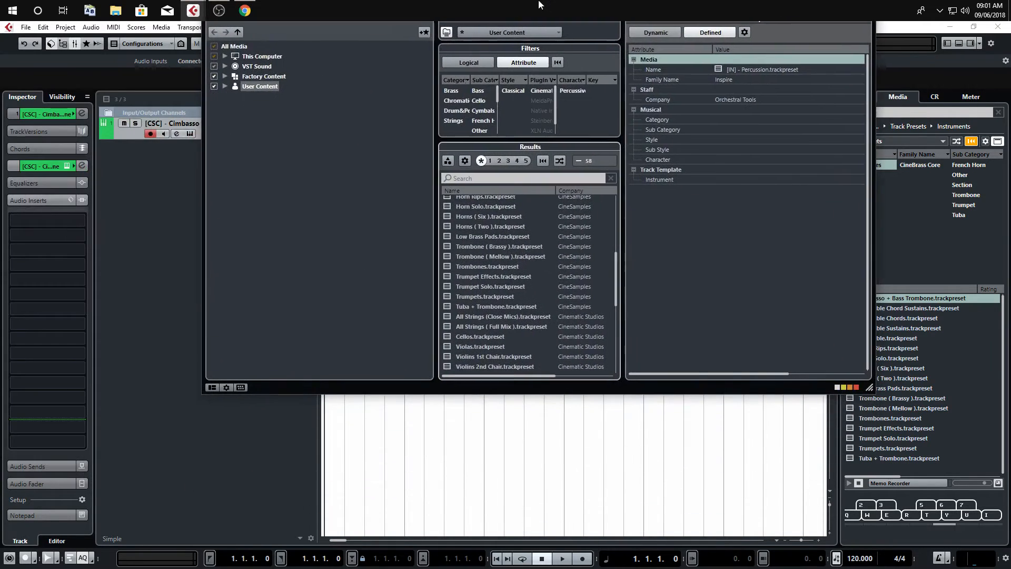
left_click_drag(538, 1, 523, 3)
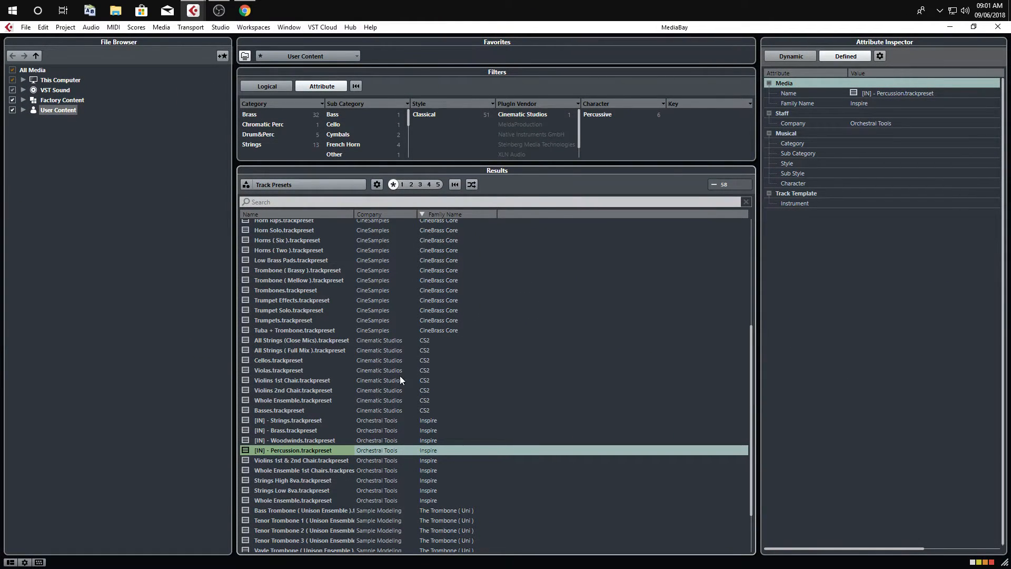
scroll(436, 356, "up", 6)
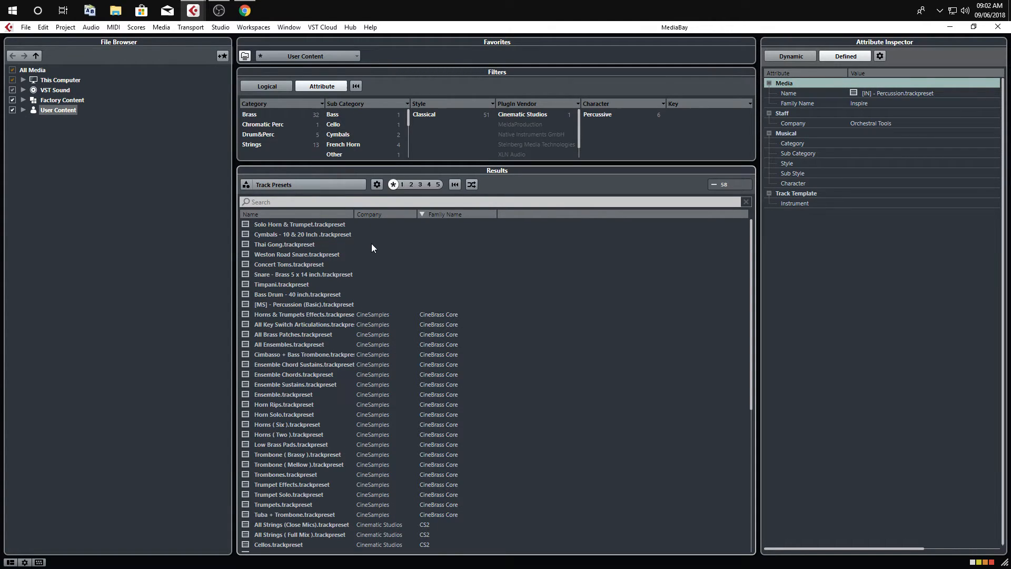
Inspect the attributes of the CineBrass Core presets and [MS] - Percussion (Basic), and view the Company choices for Horns & Trumpets Effects.
left_click(281, 313)
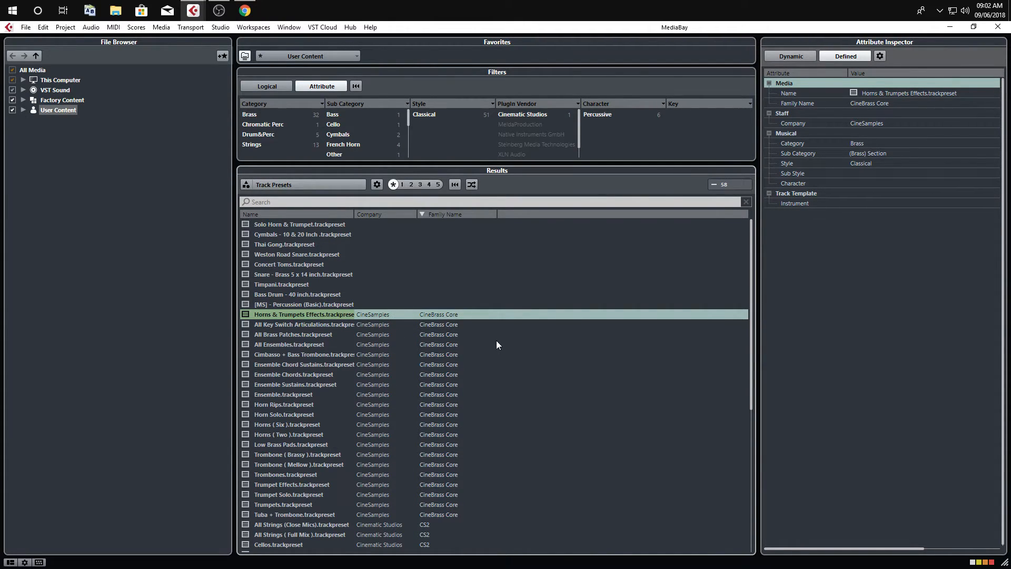
left_click(318, 506, "shift")
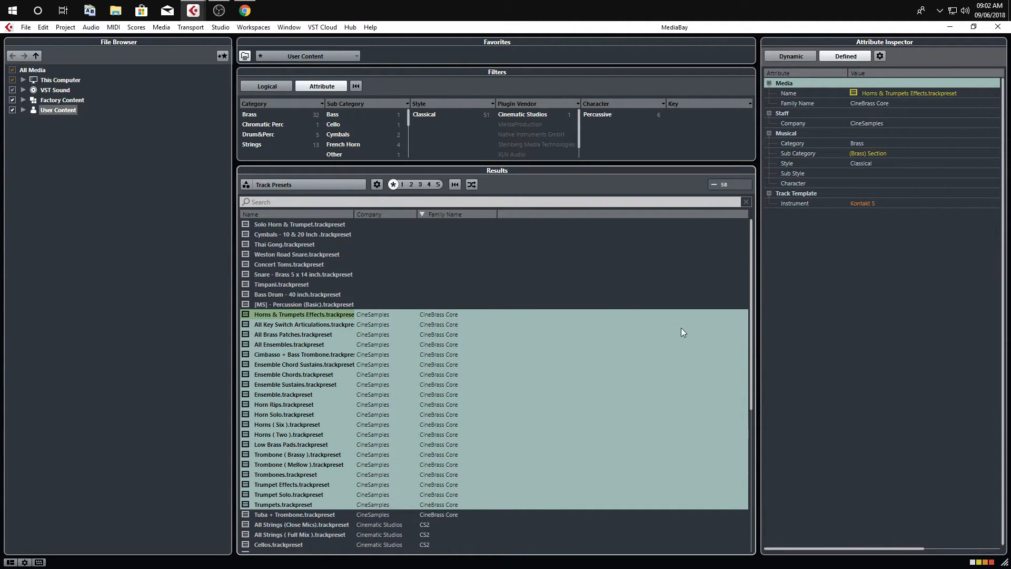
left_click(291, 303)
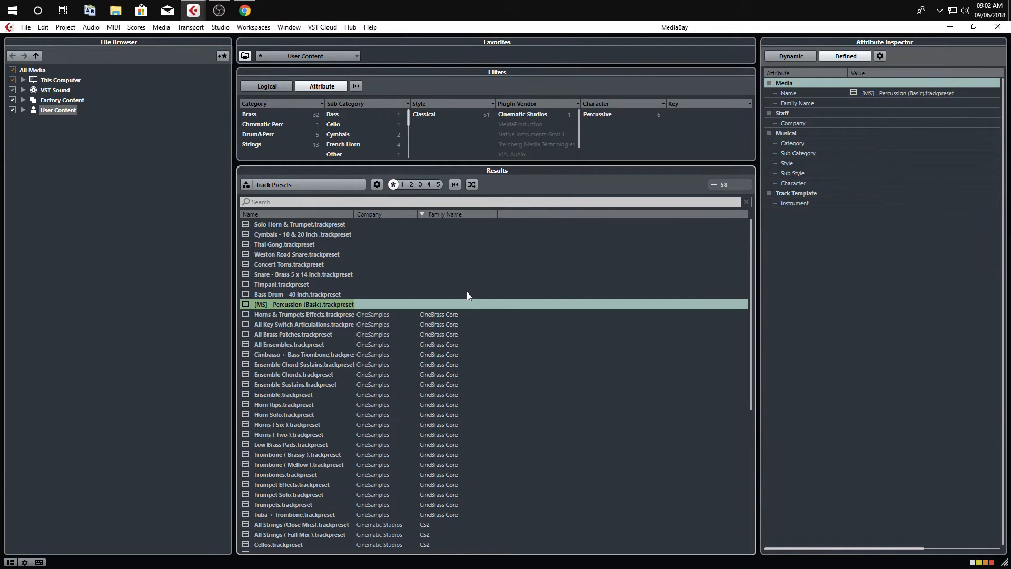
left_click(825, 231)
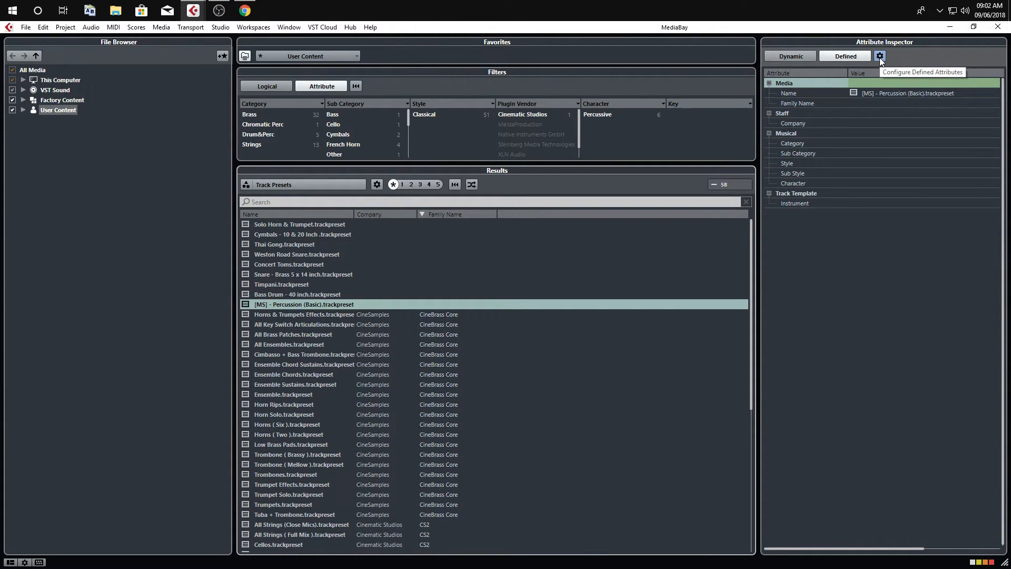
left_click(387, 314)
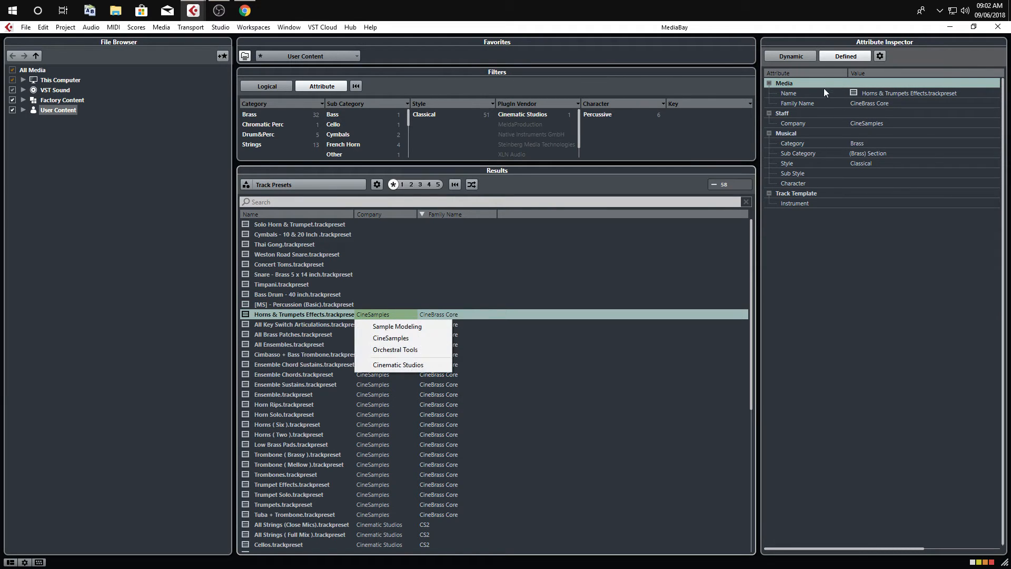
Review which Media, Staff, Musical and Track Template attributes are enabled in the defined attributes configuration, and leave it unchanged.
left_click(880, 56)
left_click(880, 56)
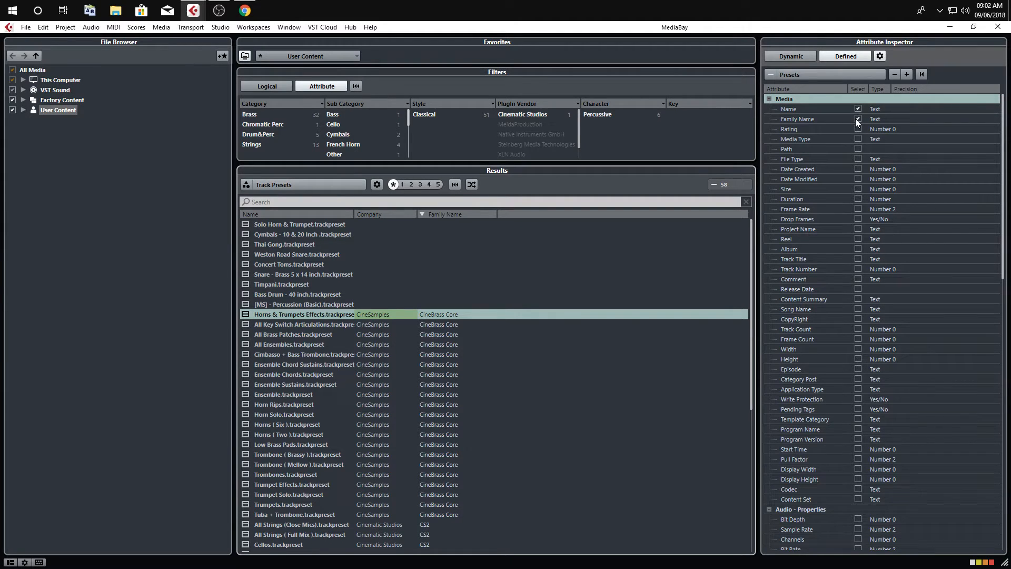
scroll(893, 370, "down", 20)
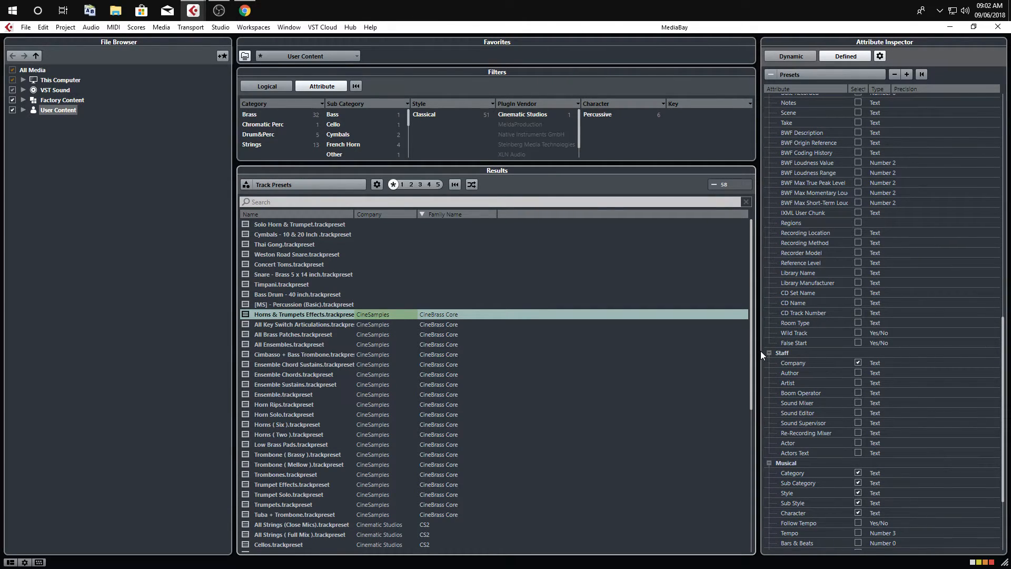
scroll(803, 359, "down", 3)
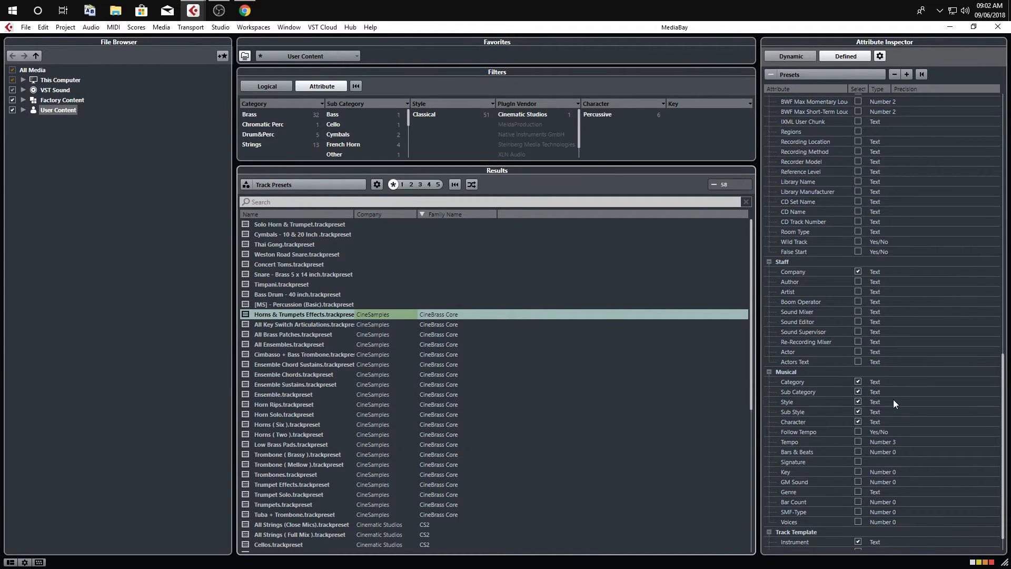
scroll(893, 403, "down", 1)
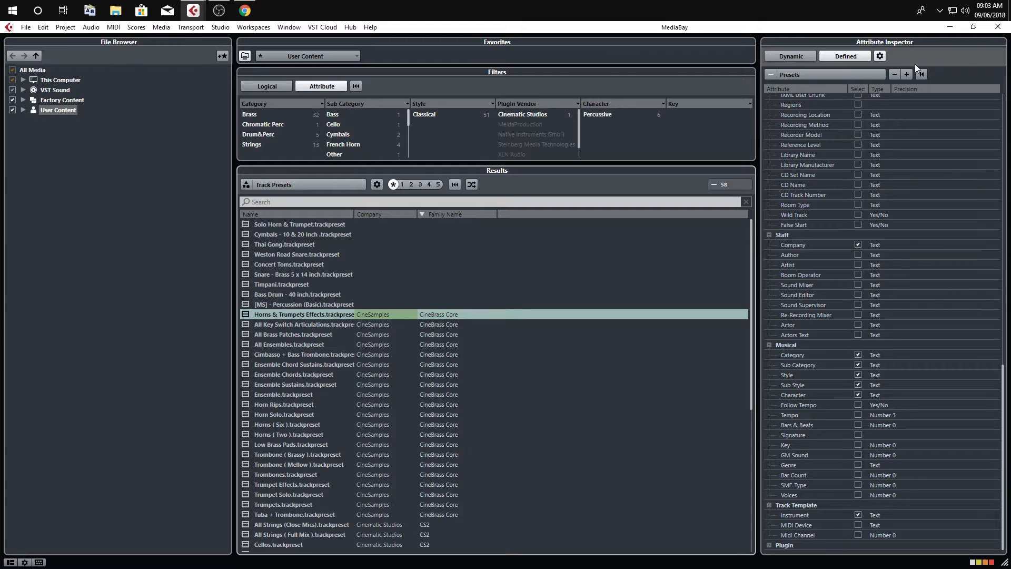
left_click(853, 56)
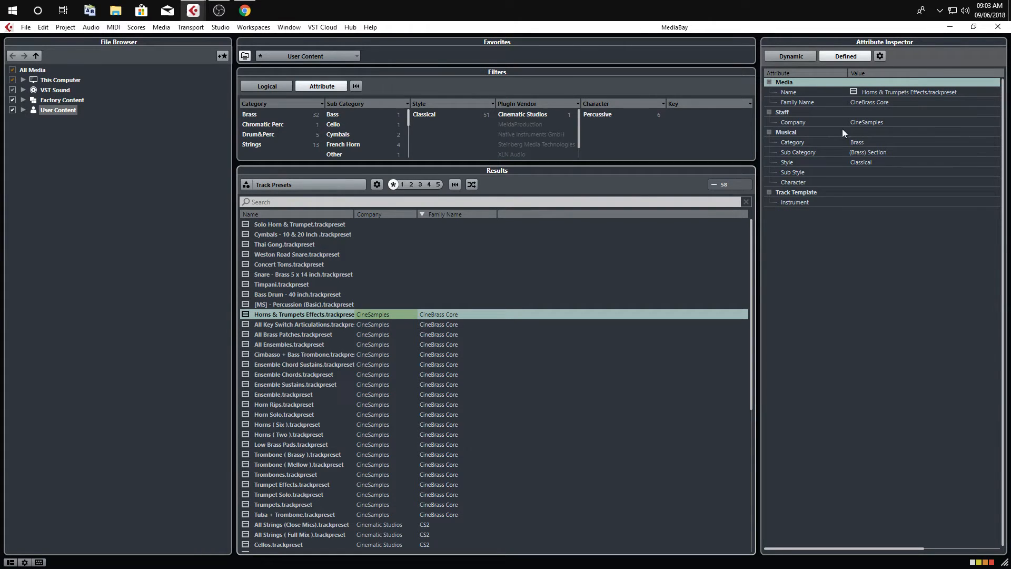
Return from the MediaBay to the project's Media rack, and hide and reshow its attribute filters.
left_click_drag(865, 28, 512, 82)
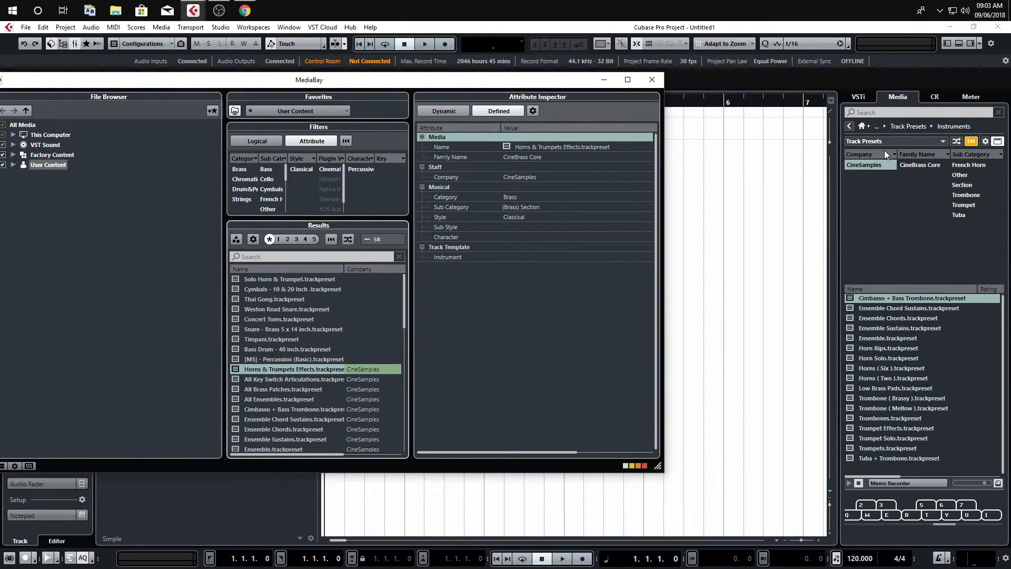
left_click(997, 142)
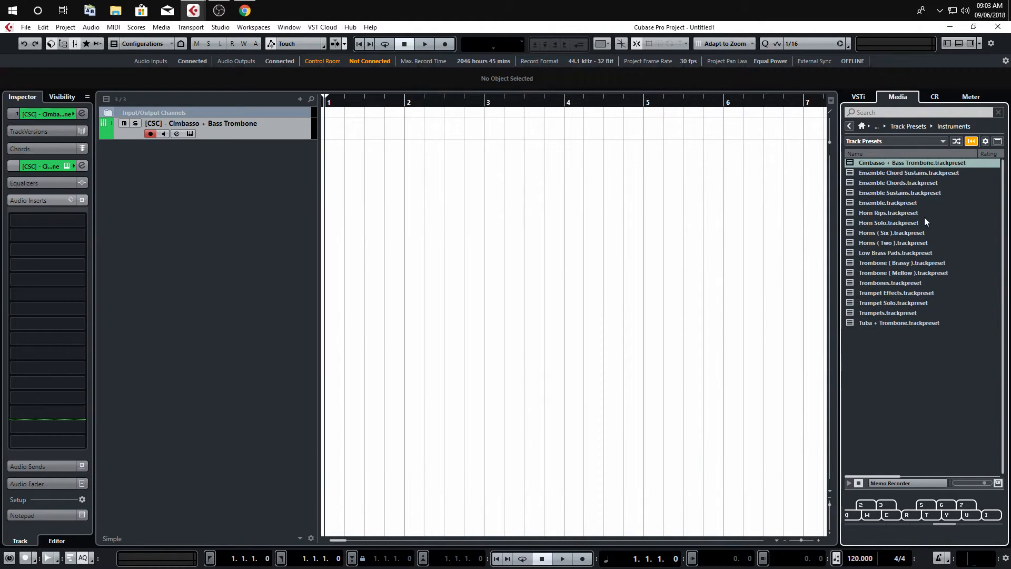
left_click(998, 143)
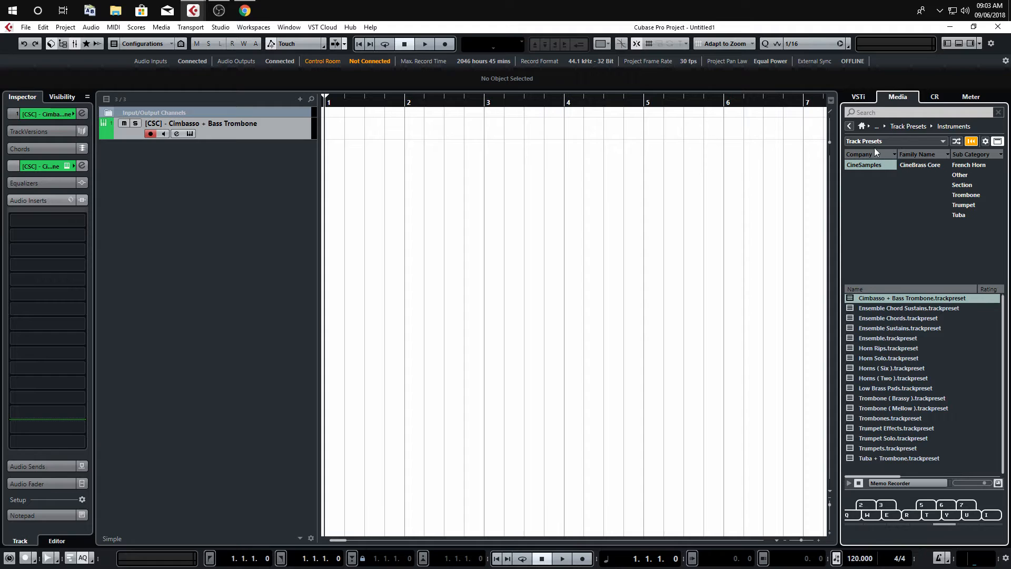
Set the first filter column to Company and the second to Family Name, and check the attribute choices of the Sub Category column.
left_click(885, 154)
mouse_move(895, 223)
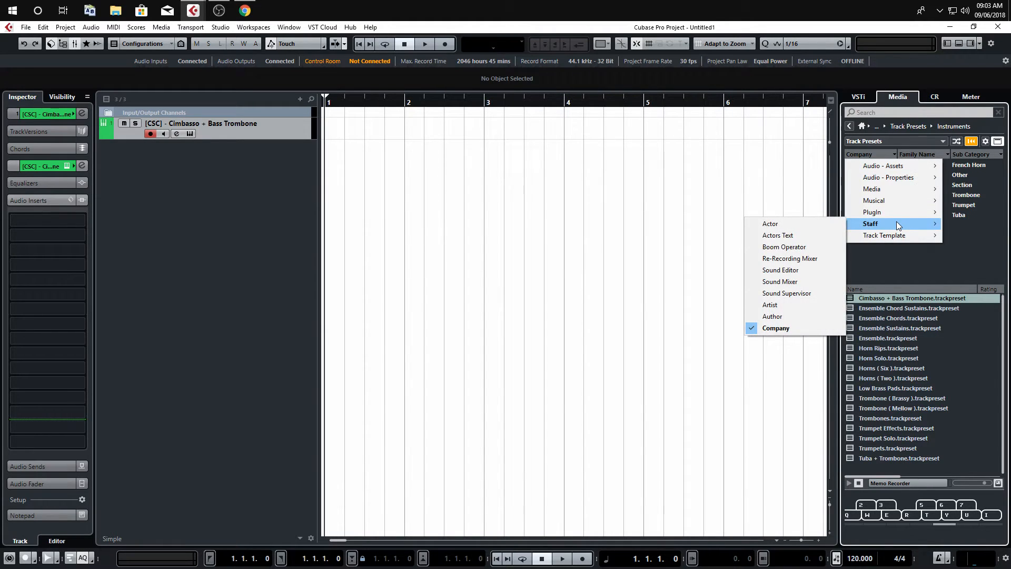
left_click(799, 327)
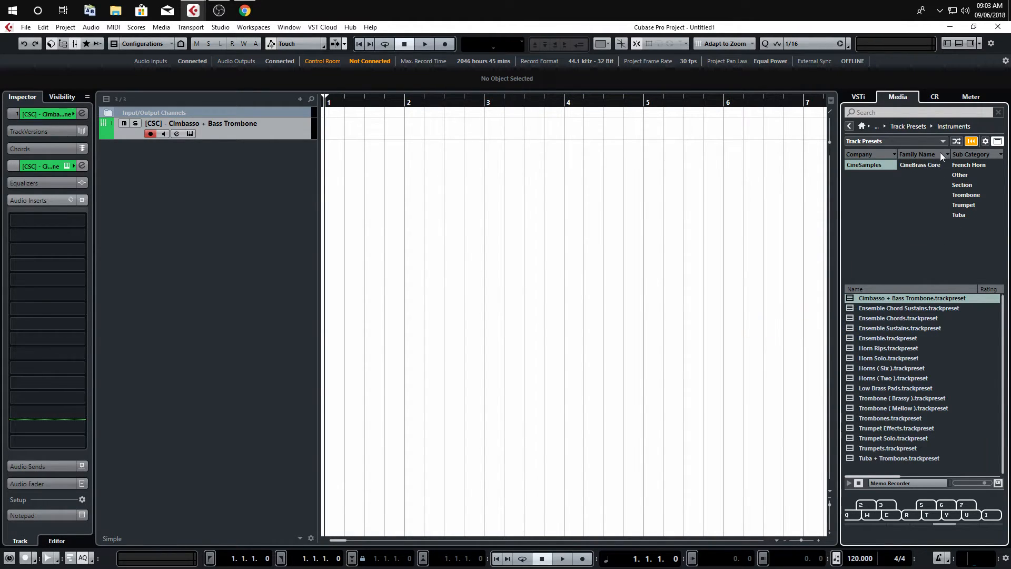
left_click(940, 153)
mouse_move(959, 187)
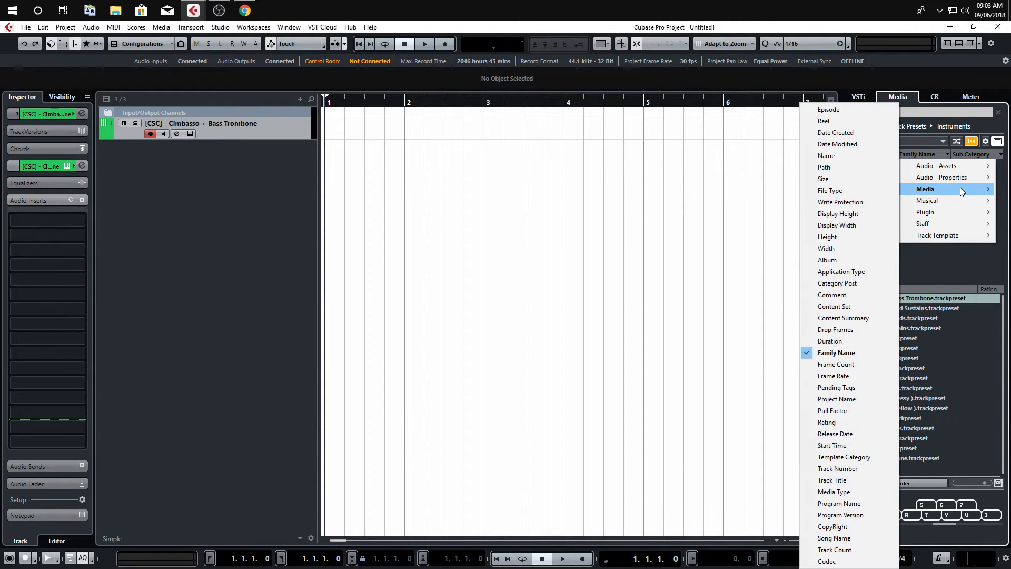
left_click(831, 353)
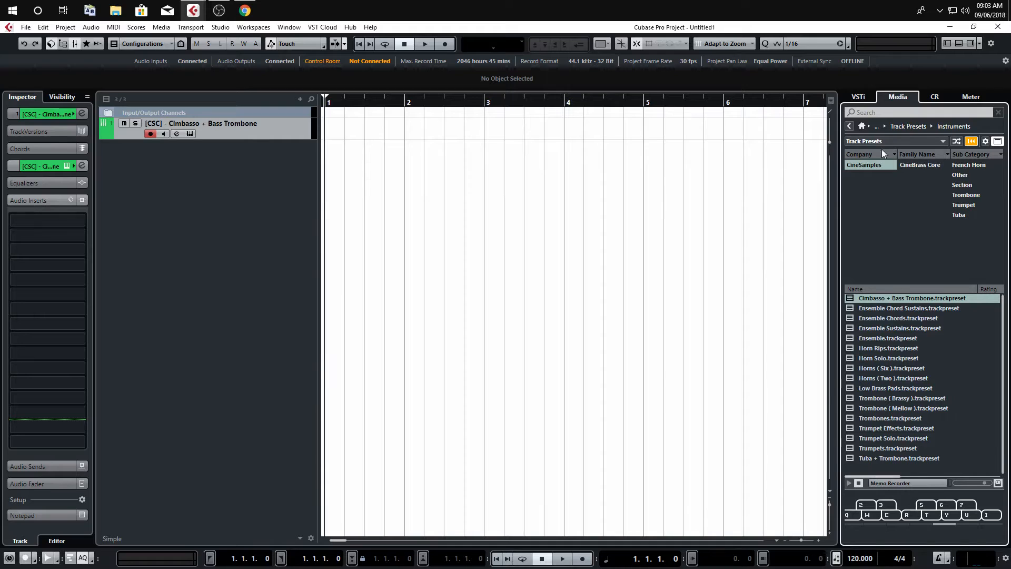
left_click(990, 153)
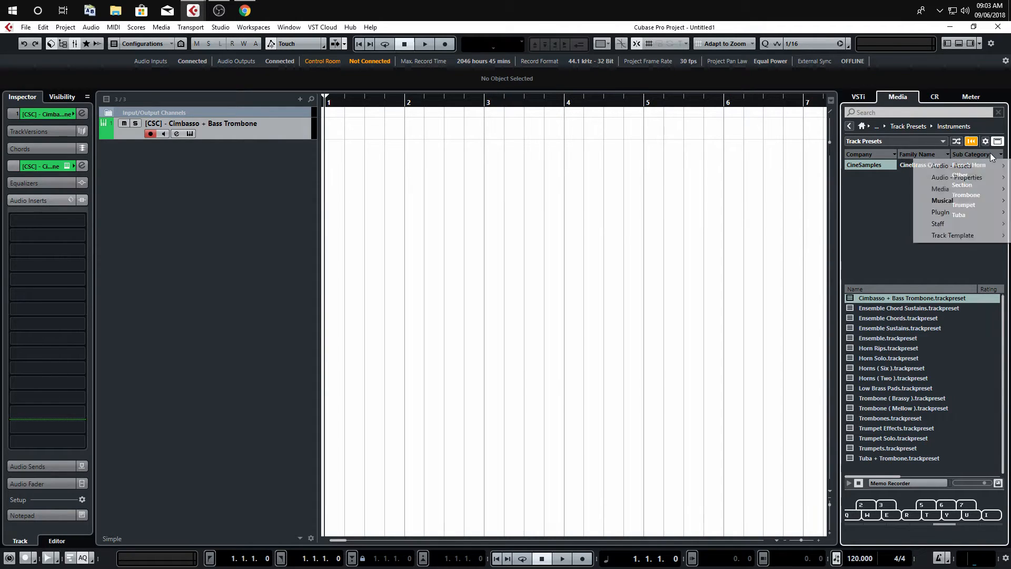
left_click(869, 234)
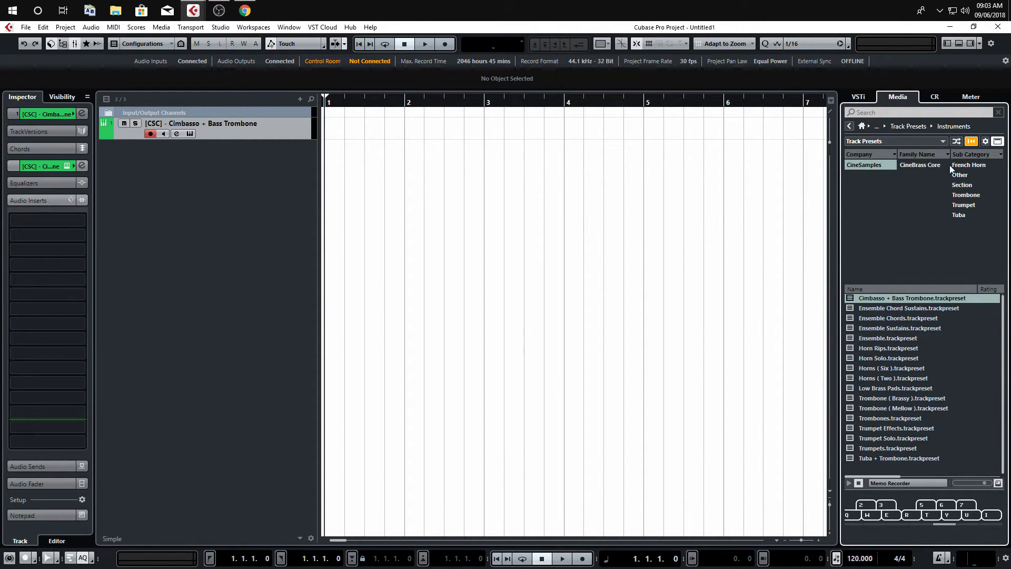
Clear the CineSamples company filter, look through the full list of instrument presets and select Cimbasso + Bass Trombone.
left_click(865, 166)
scroll(882, 376, "down", 10)
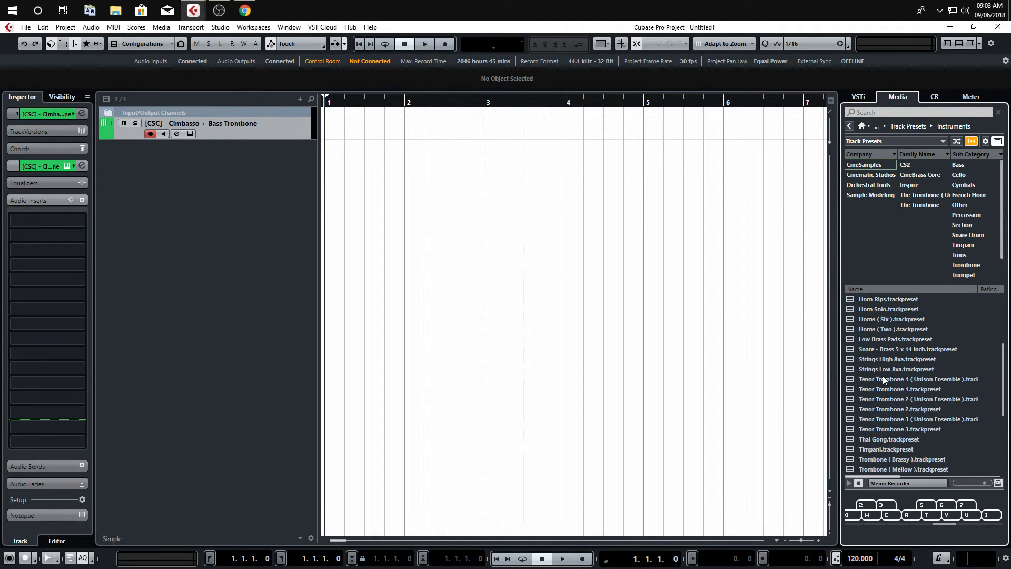
scroll(885, 384, "up", 10)
left_click(873, 350)
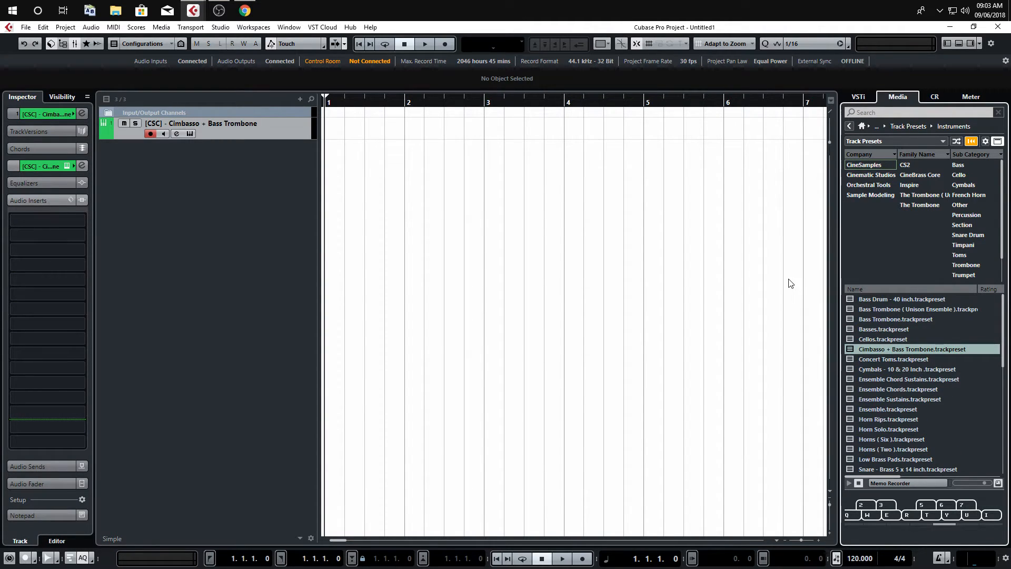
Filter the instrument presets by Cinematic Studios, and switch to Orchestral Tools with the Inspire family and the Section and Violin subcategories.
left_click(868, 176)
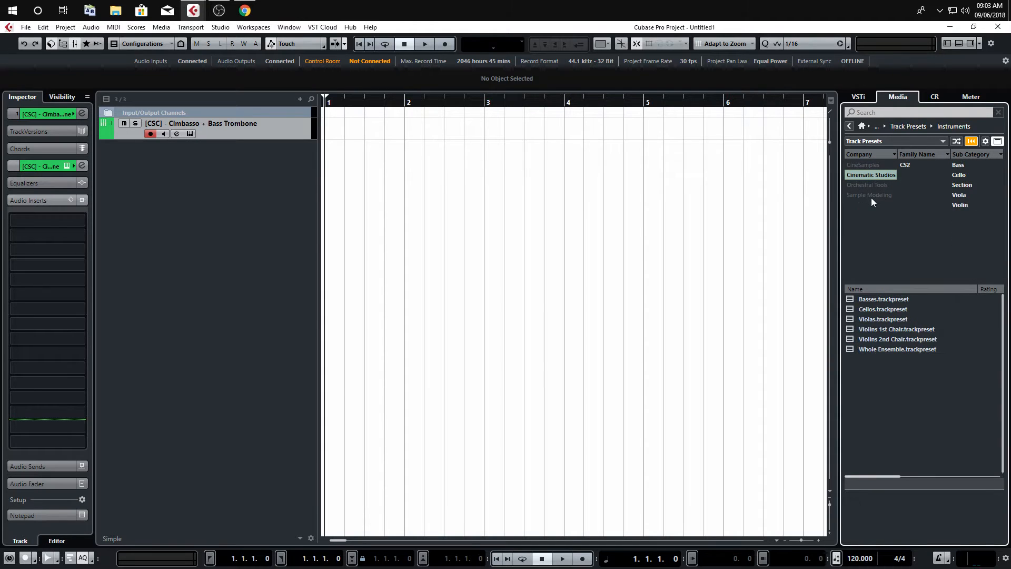
left_click(874, 186)
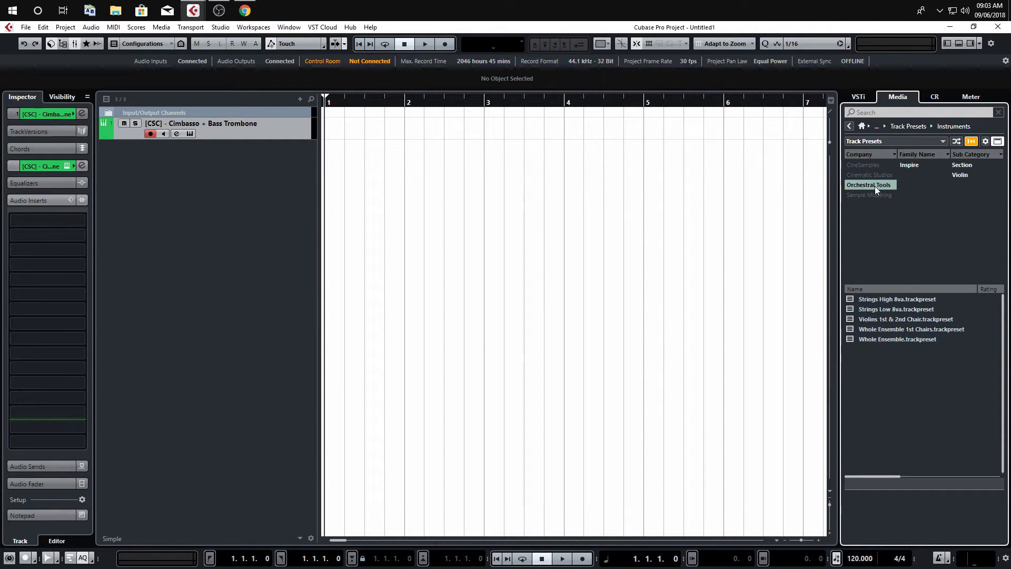
left_click(910, 165)
left_click(962, 165)
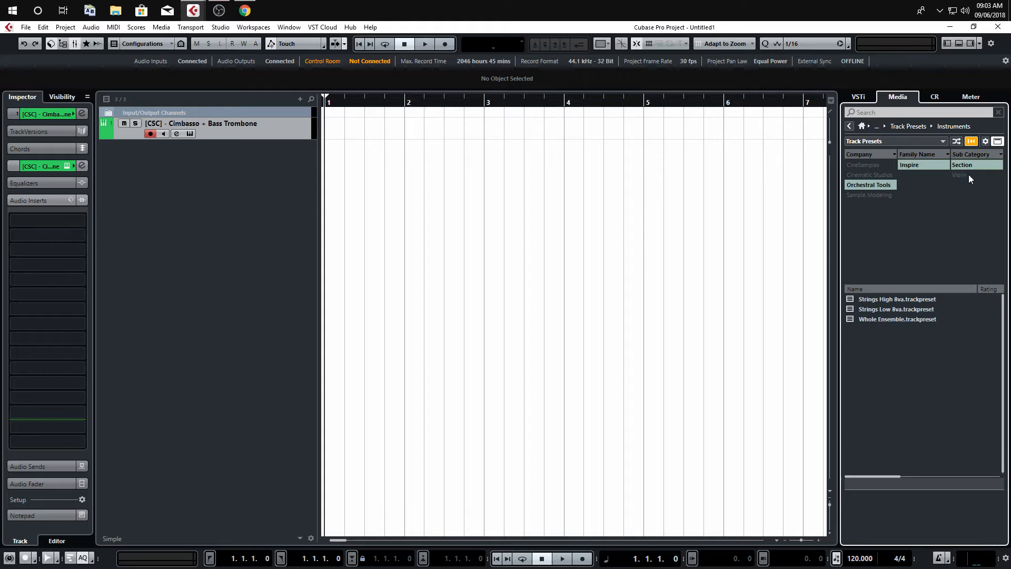
left_click(967, 175)
left_click(966, 165)
Open the Multi track presets, filter them by CineSamples and CineBrass Core, and clear the company filter.
left_click(849, 125)
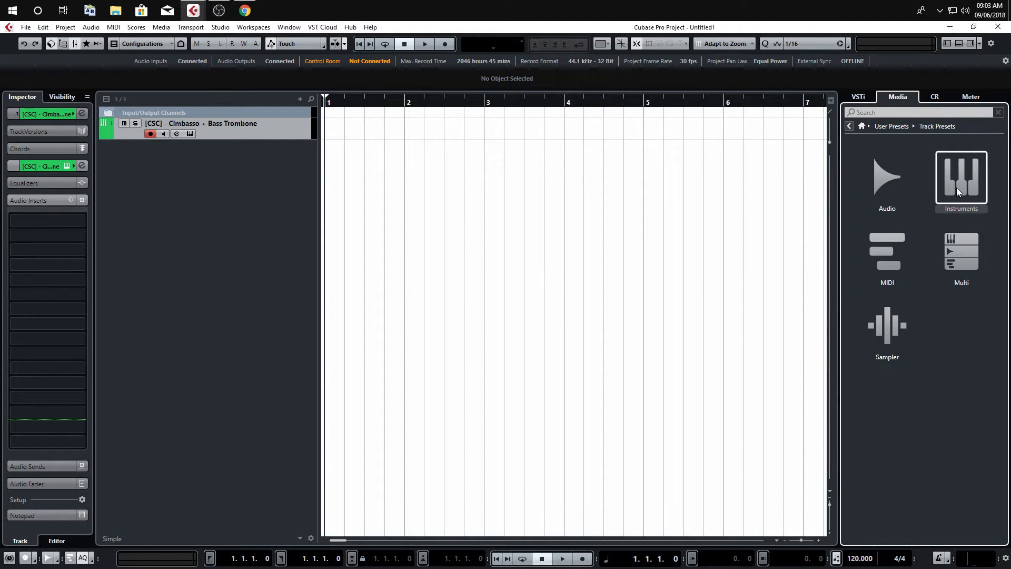
left_click(958, 258)
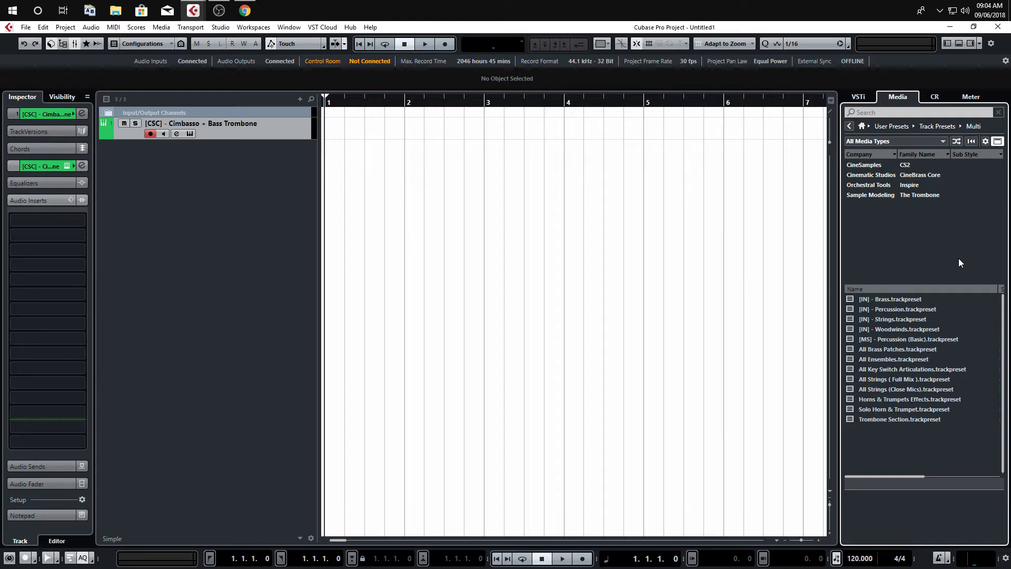
left_click(871, 165)
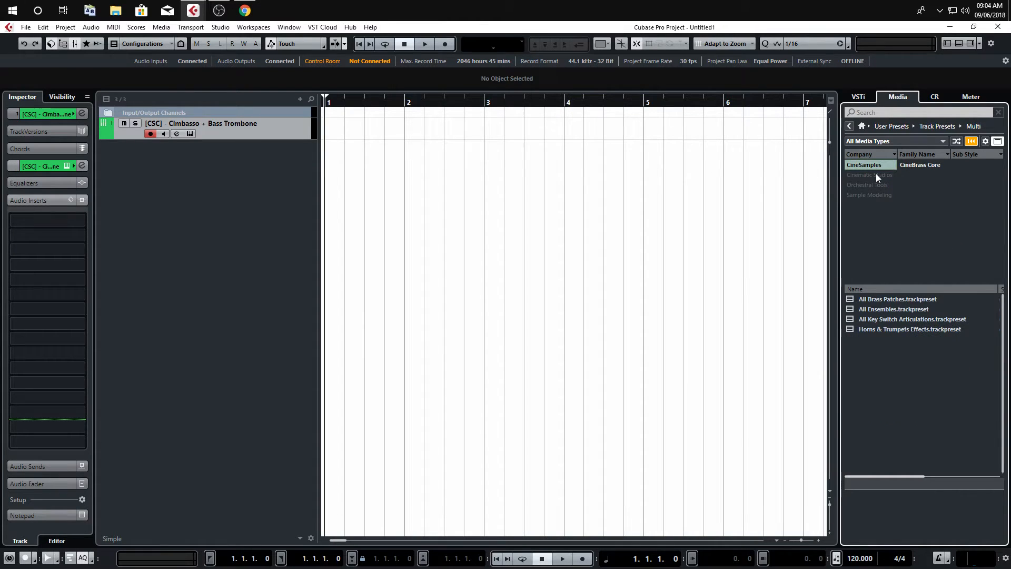
left_click(931, 165)
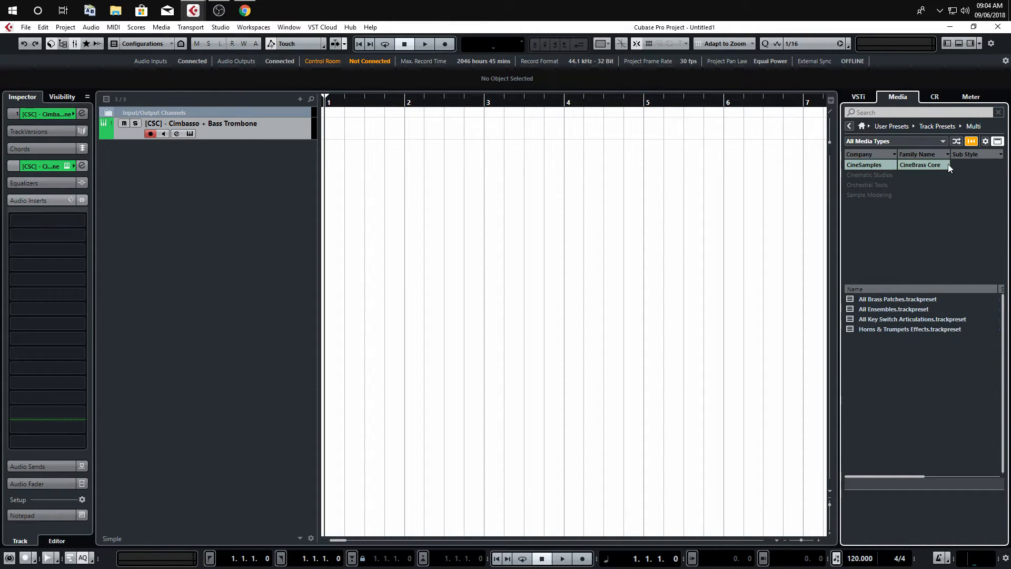
left_click(867, 166)
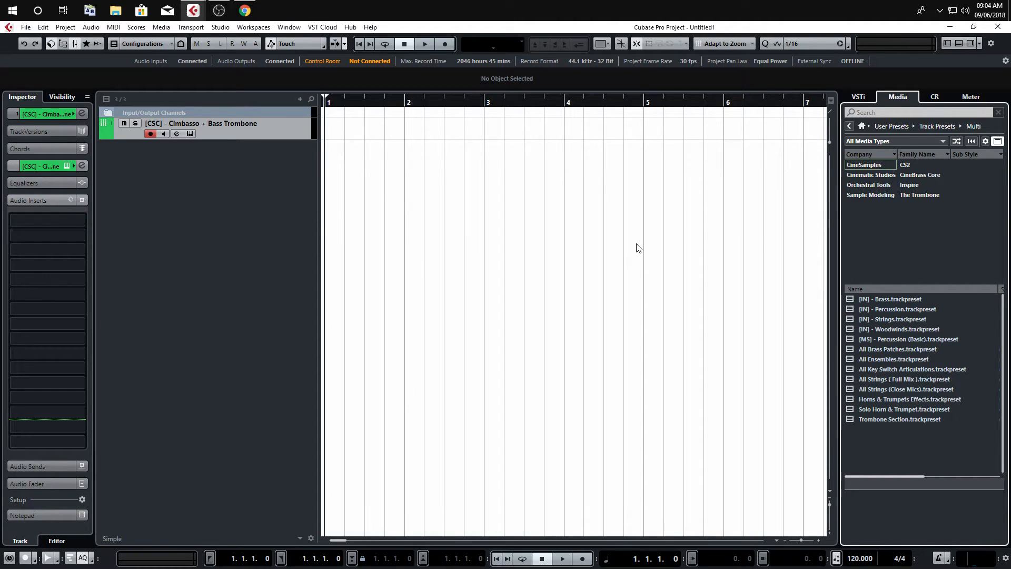
Remove the Cimbasso + Bass Trombone track, and add the All Brass Patches multi preset of CineBrass Core to the project.
right_click(267, 144)
left_click(297, 178)
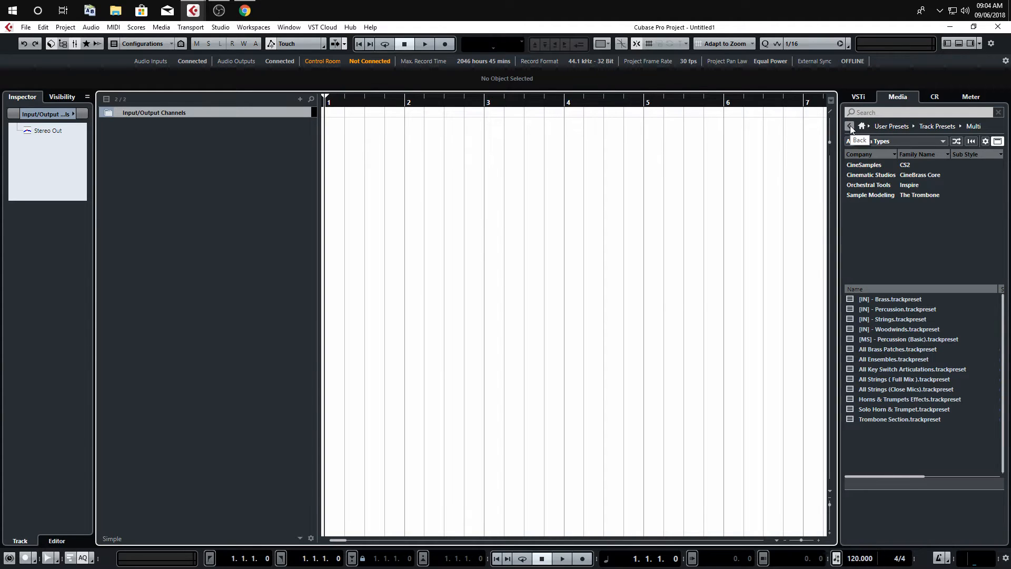
left_click(917, 178)
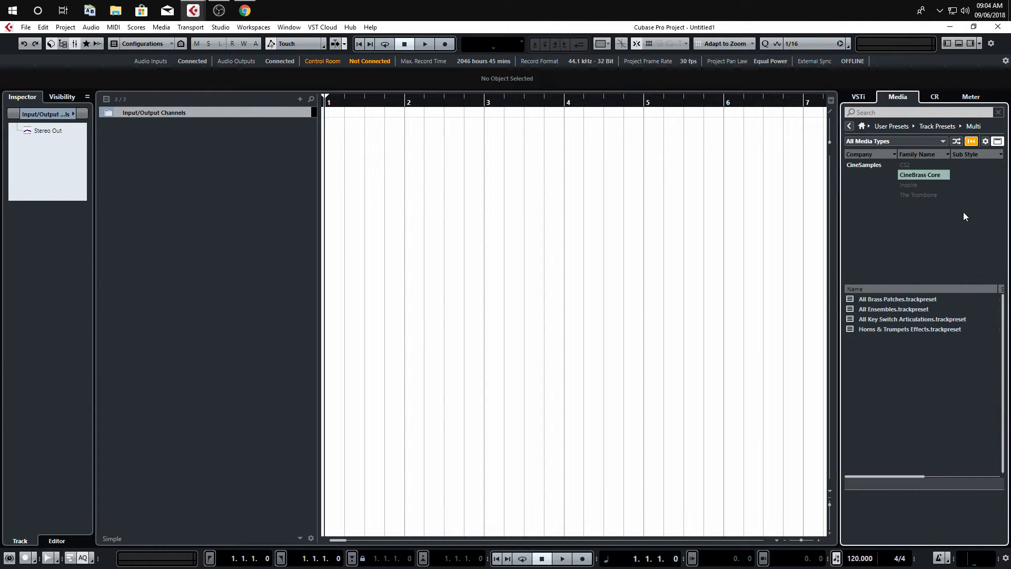
left_click_drag(903, 304, 471, 187)
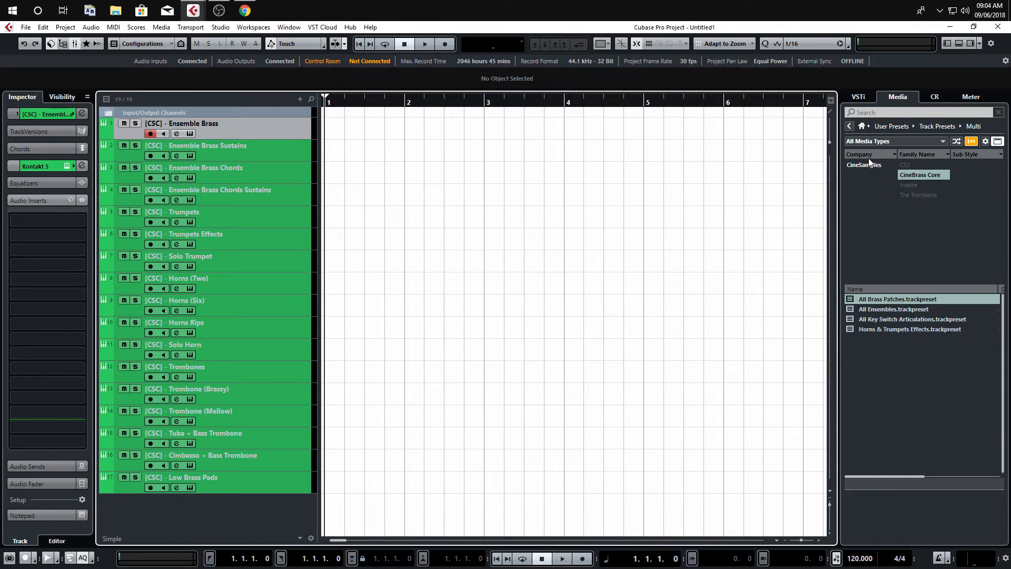
Filter the Multi presets by Cinematic Studios and CS2, and add the All Strings (Close Mics) preset to the project.
left_click(851, 125)
left_click(962, 256)
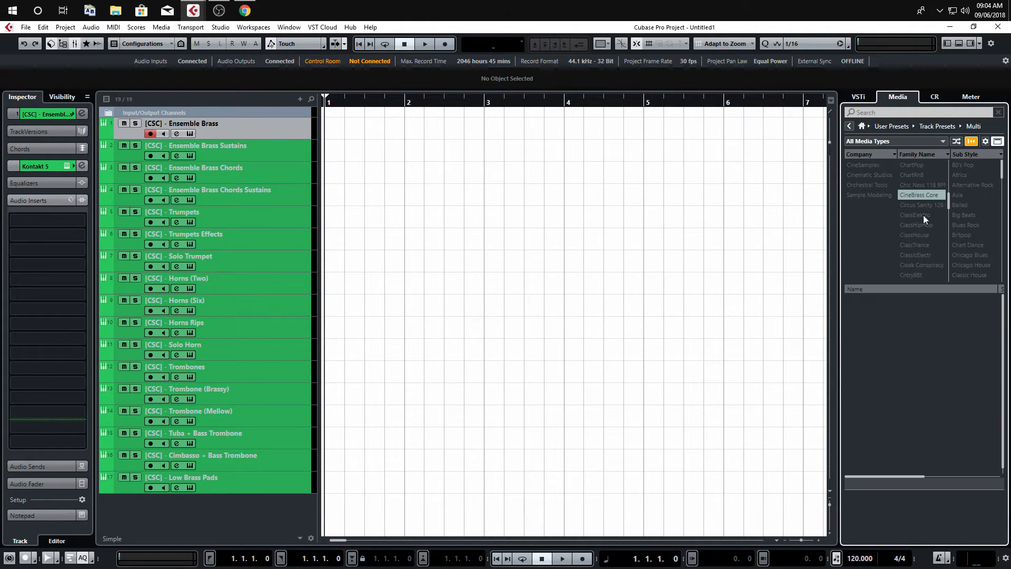
left_click(868, 166)
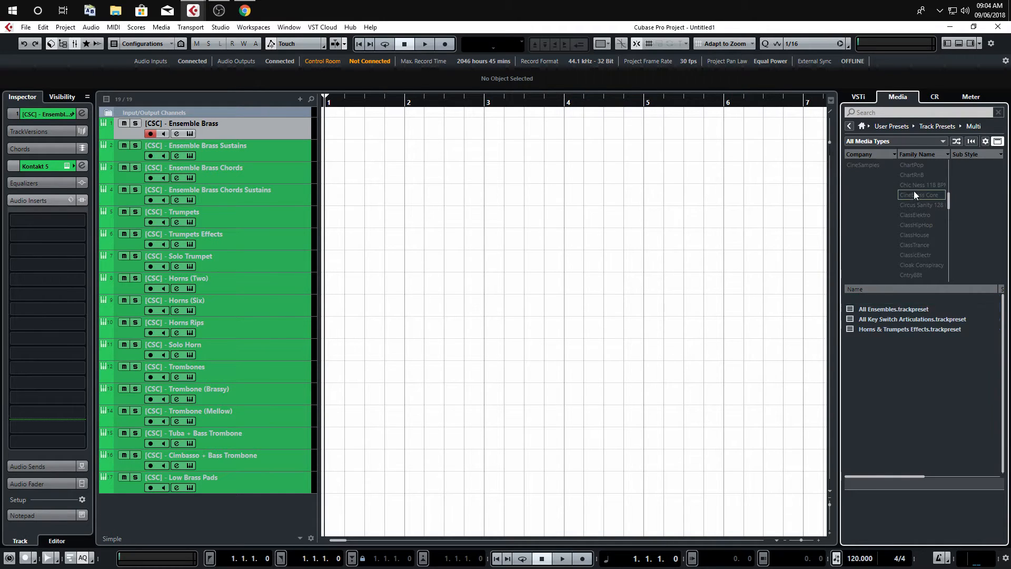
left_click(869, 166)
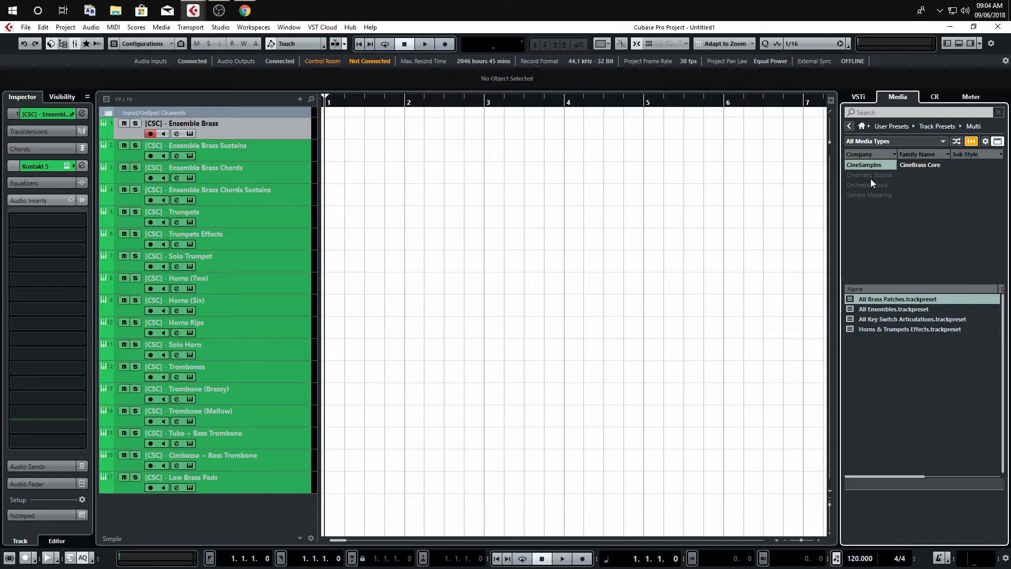
left_click(877, 176)
left_click(905, 164)
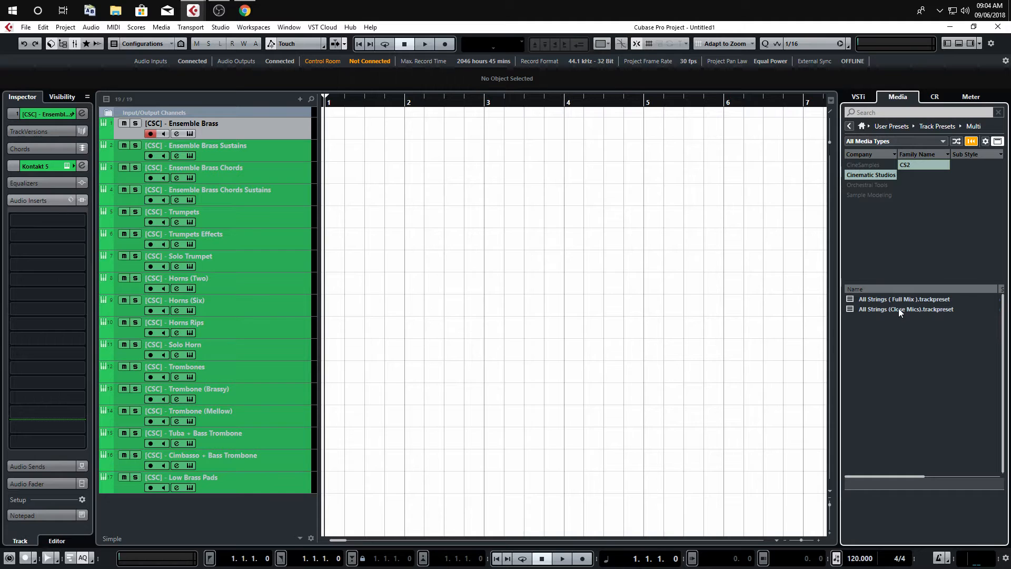
left_click_drag(898, 308, 165, 520)
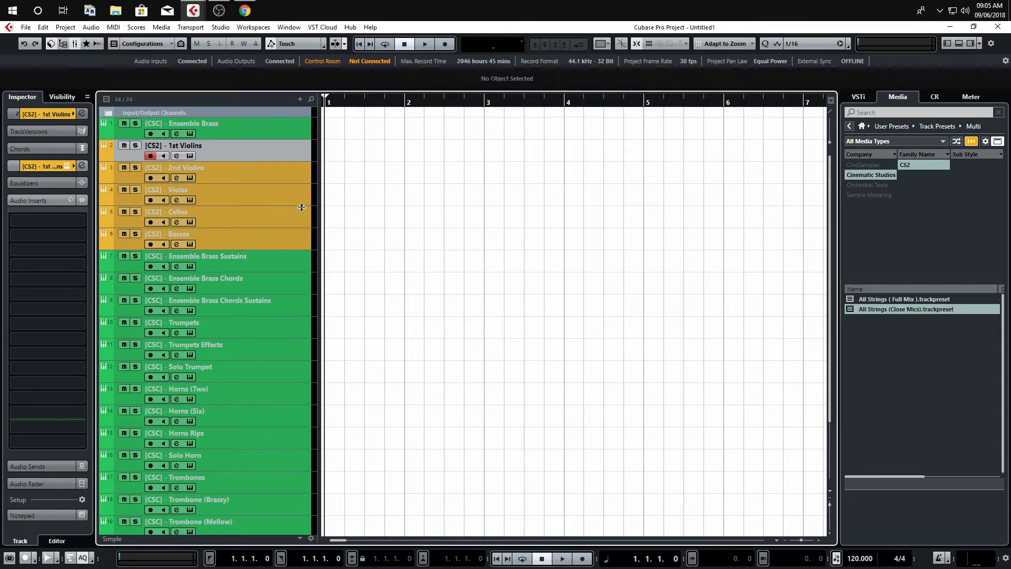
Move the five CS2 string tracks below the last brass track, Low Brass Pads.
left_click(270, 241, "shift")
scroll(270, 241, "down", 4)
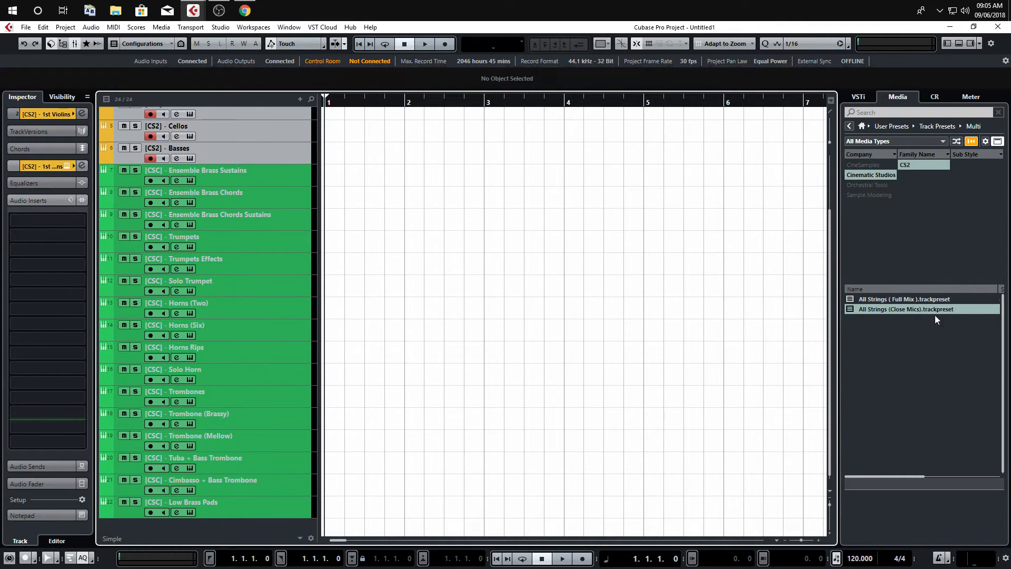
left_click_drag(307, 154, 265, 526)
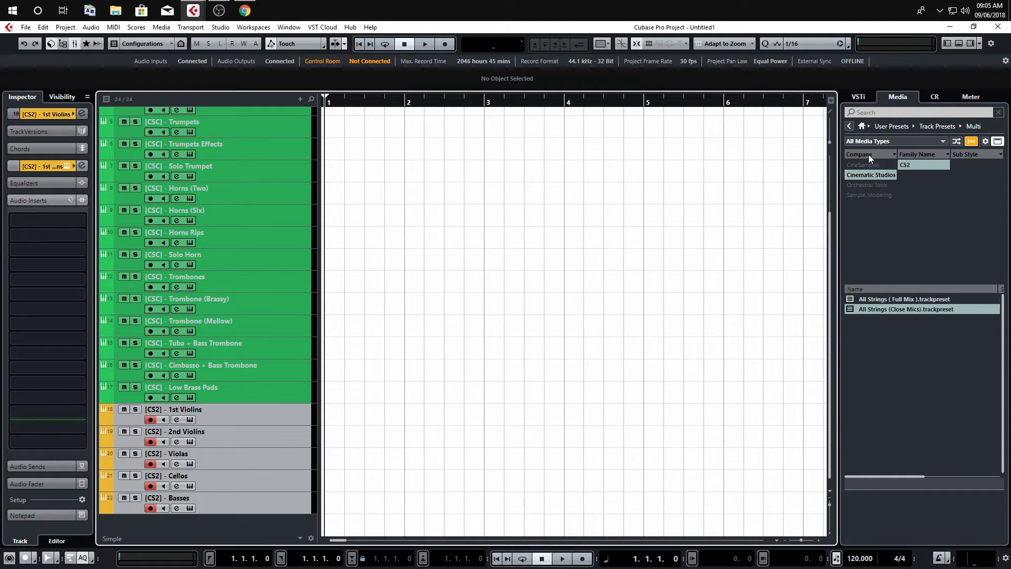
Filter the Multi presets by Orchestral Tools, and add the Inspire woodwinds preset below the CS2 string tracks.
left_click(864, 184)
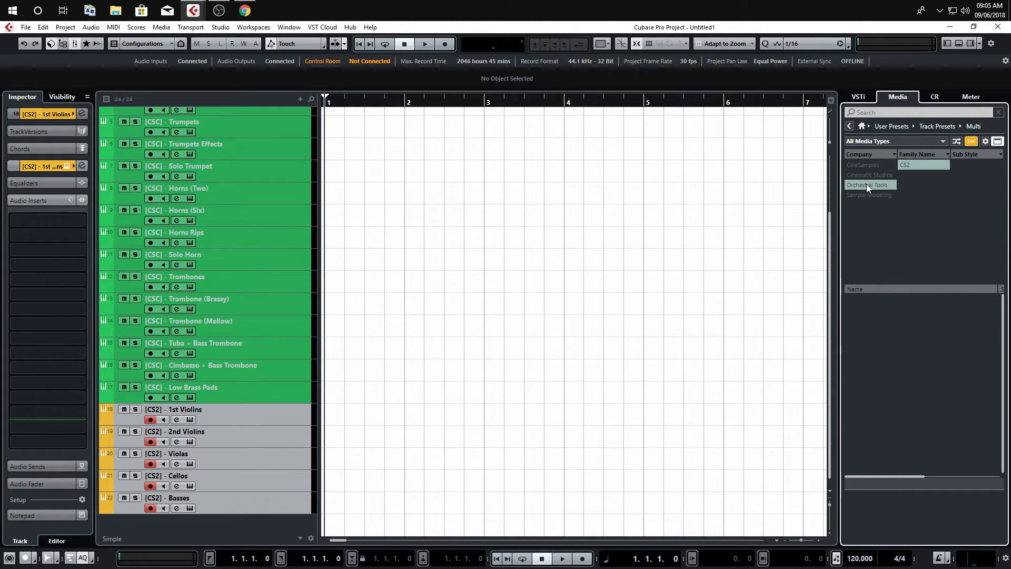
left_click(908, 165)
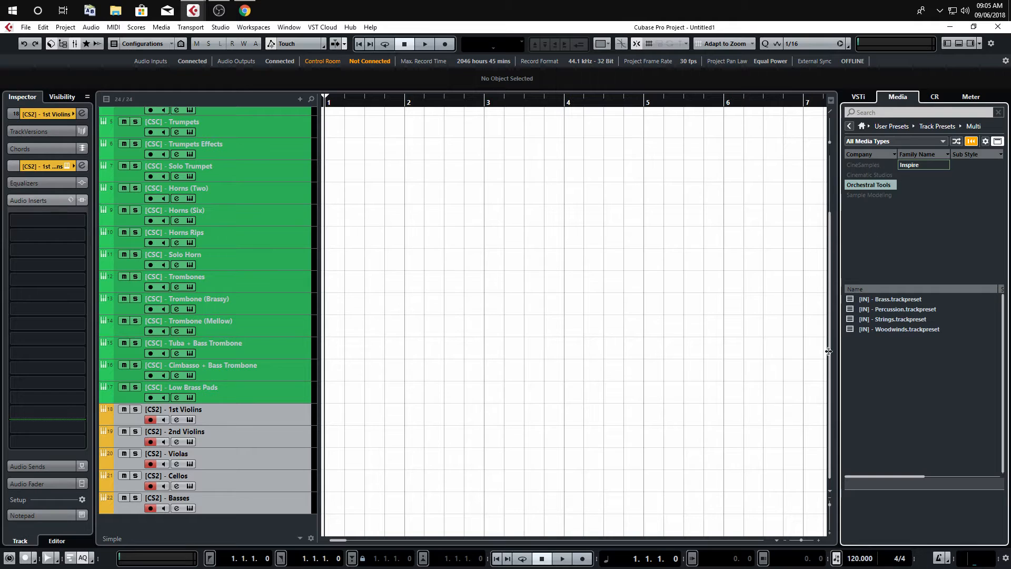
left_click_drag(911, 327, 178, 534)
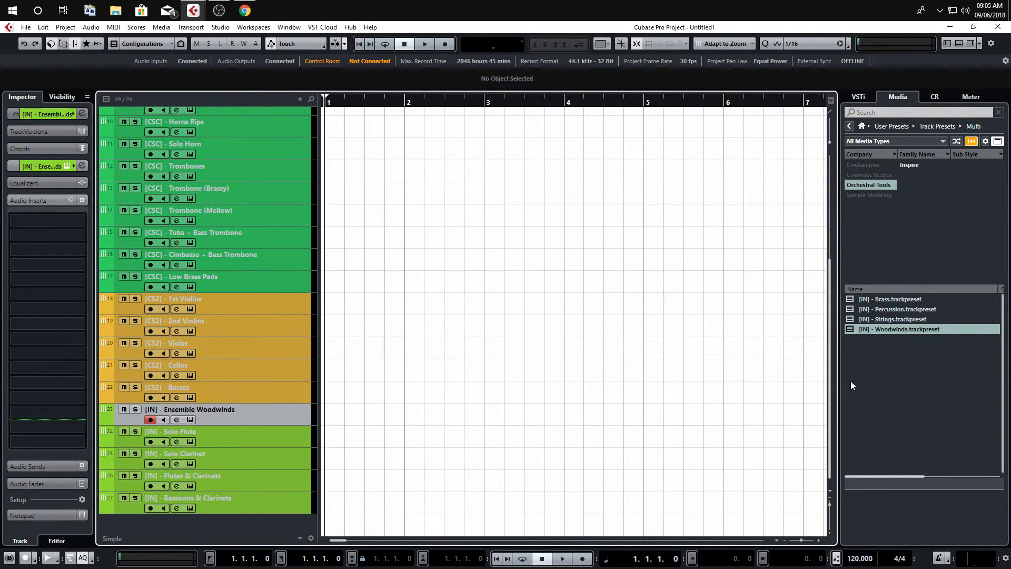
scroll(48, 363, "down", 3)
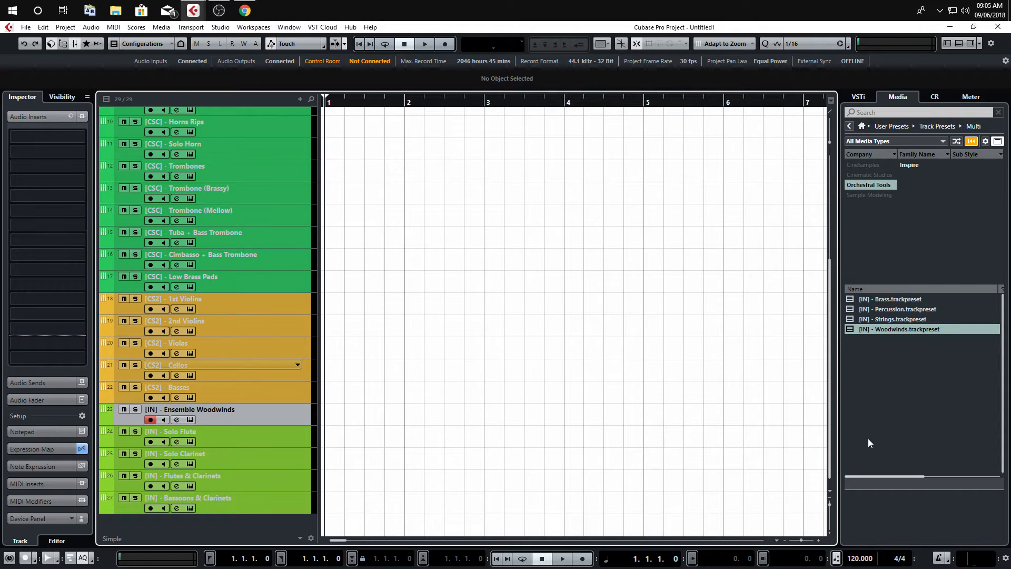
Add the Inspire percussion preset and move its tracks, Keys through Timpani Roll, below the woodwind tracks.
left_click(903, 310)
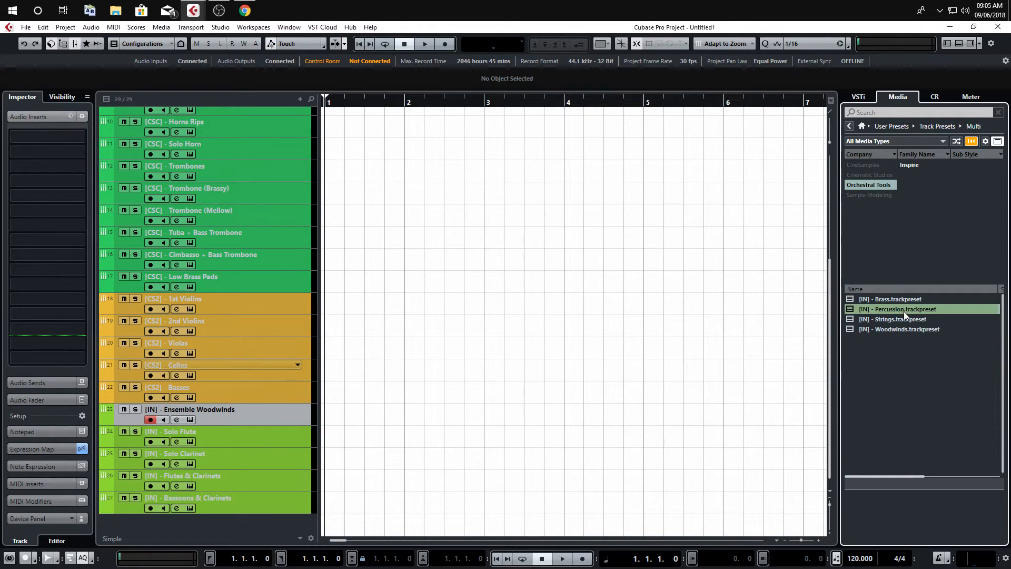
left_click_drag(903, 311, 395, 458)
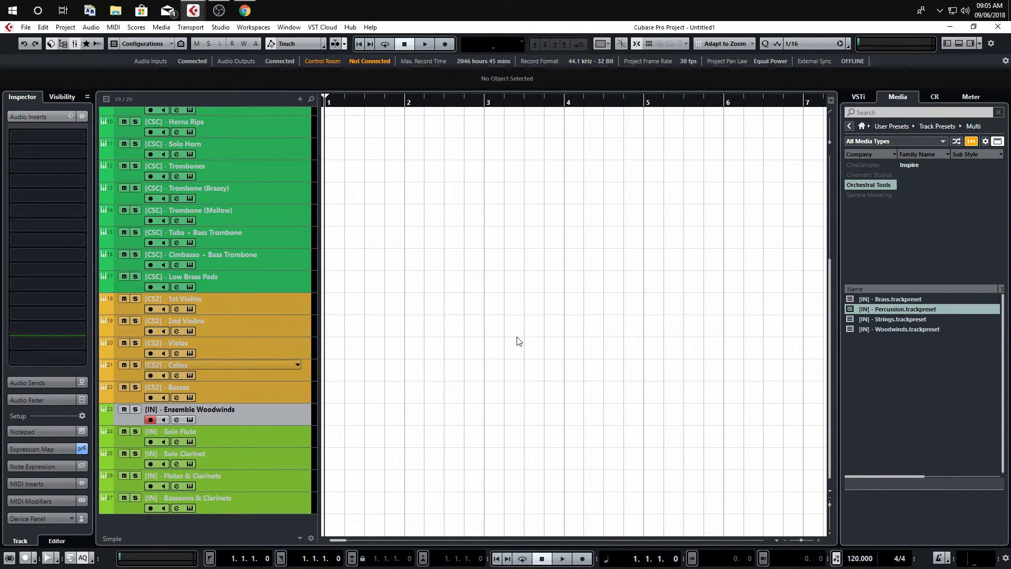
scroll(462, 228, "down", 3)
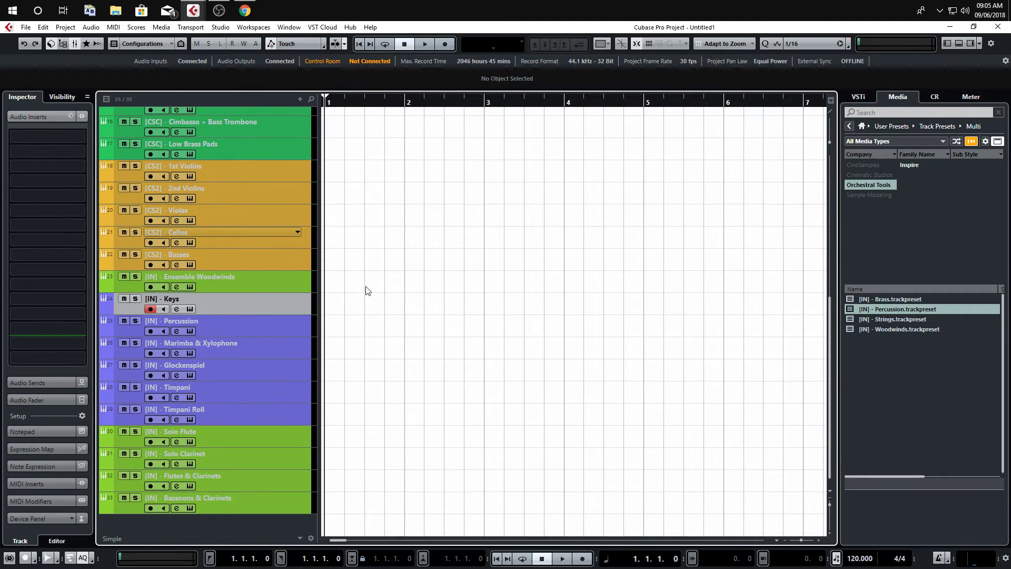
left_click(289, 422, "shift")
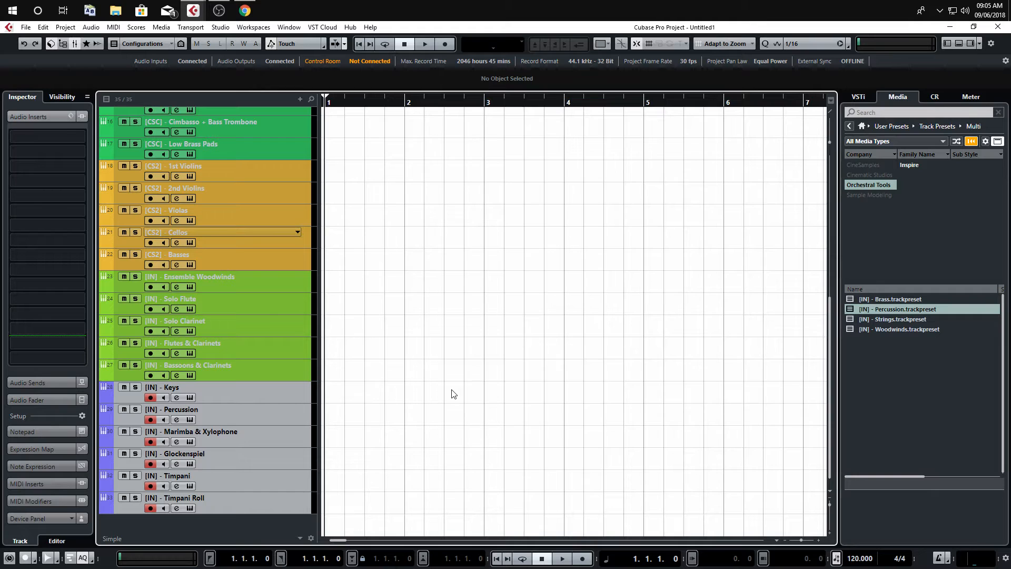
Reduce the track heights, set the right locator to bar 2, and create scattered MIDI parts on several brass, string, woodwind and percussion tracks.
scroll(413, 342, "up", 5)
left_click(830, 498)
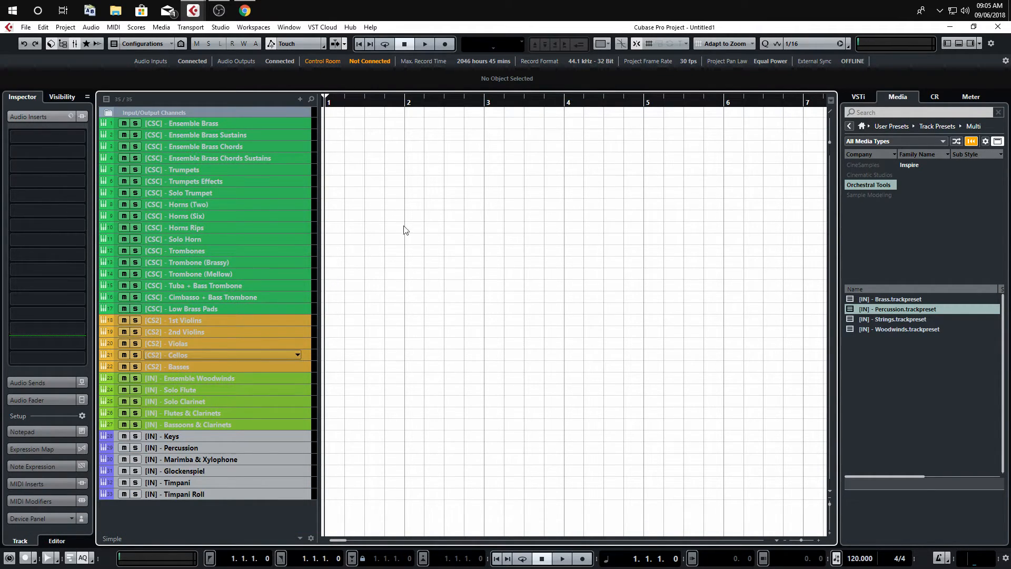
left_click(405, 101, "alt")
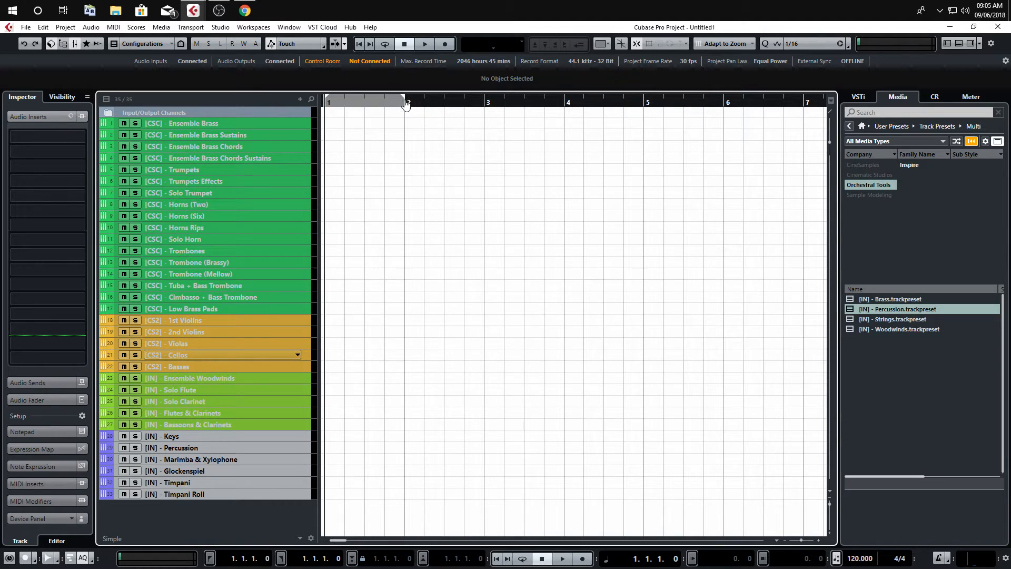
left_click(345, 122)
mouse_move(358, 124)
left_mouse_down()
mouse_move(345, 125)
mouse_move(403, 126)
mouse_move(387, 207)
mouse_move(389, 315)
mouse_move(402, 285)
mouse_move(621, 254)
mouse_move(609, 255)
left_mouse_up()
left_click_drag(430, 461, 506, 461)
left_click_drag(469, 402, 546, 402)
left_click_drag(551, 449, 606, 448)
left_click_drag(448, 355, 562, 354)
left_click_drag(367, 389, 384, 390)
left_click_drag(367, 483, 437, 481)
left_click_drag(505, 309, 582, 309)
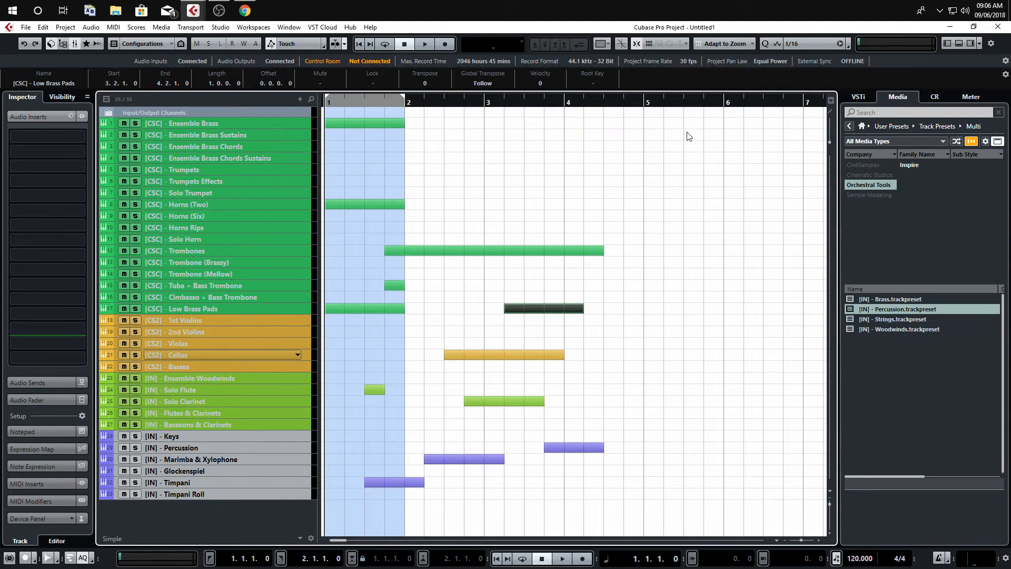
Set the right locator to bar 5 and deselect the Low Brass Pads part.
left_click(645, 103, "alt")
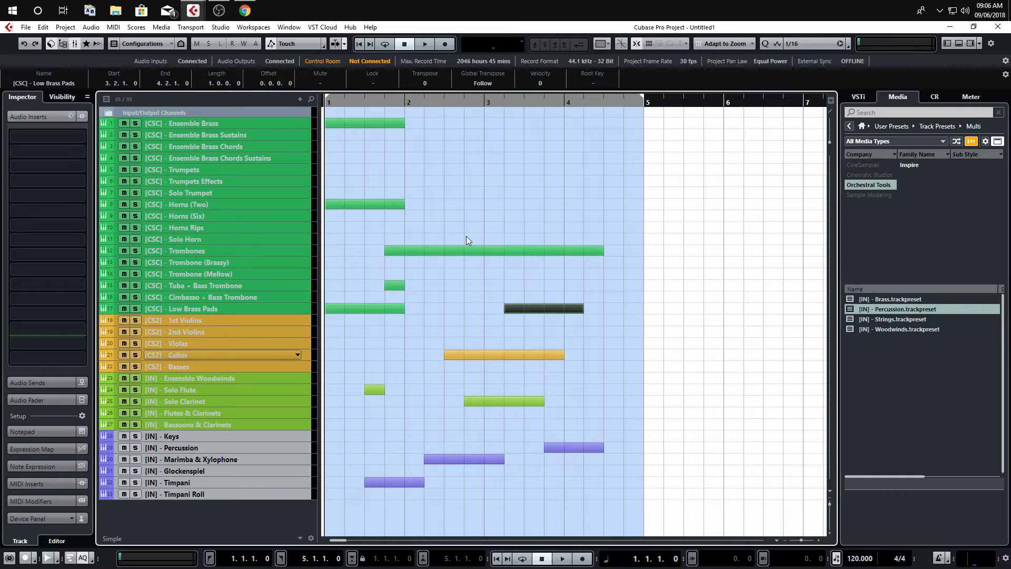
key("ctrl+a")
left_click(444, 346)
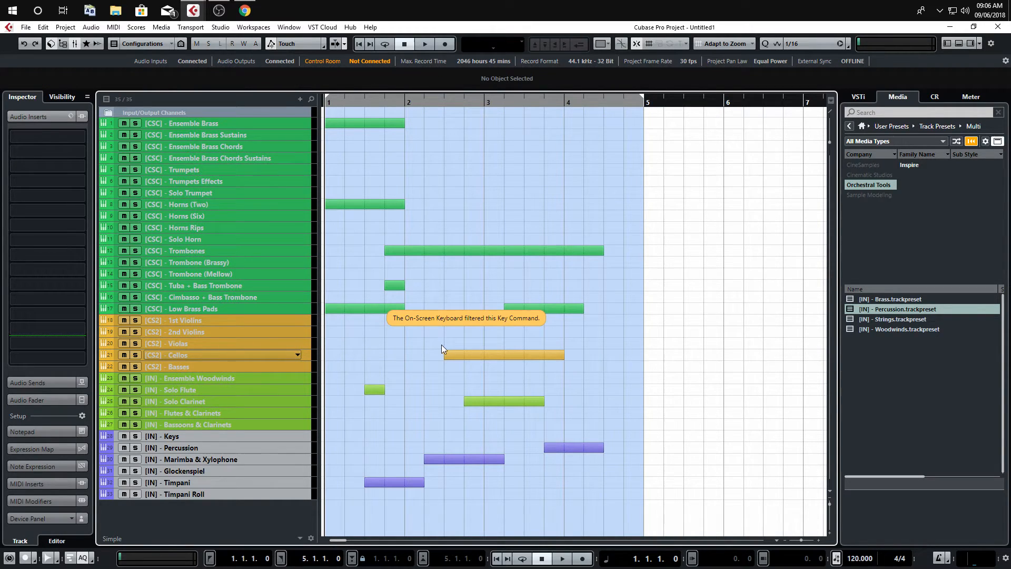
Open the Key Commands, collapse the Edit category, and move the dialog clear of the track list.
left_click(25, 26)
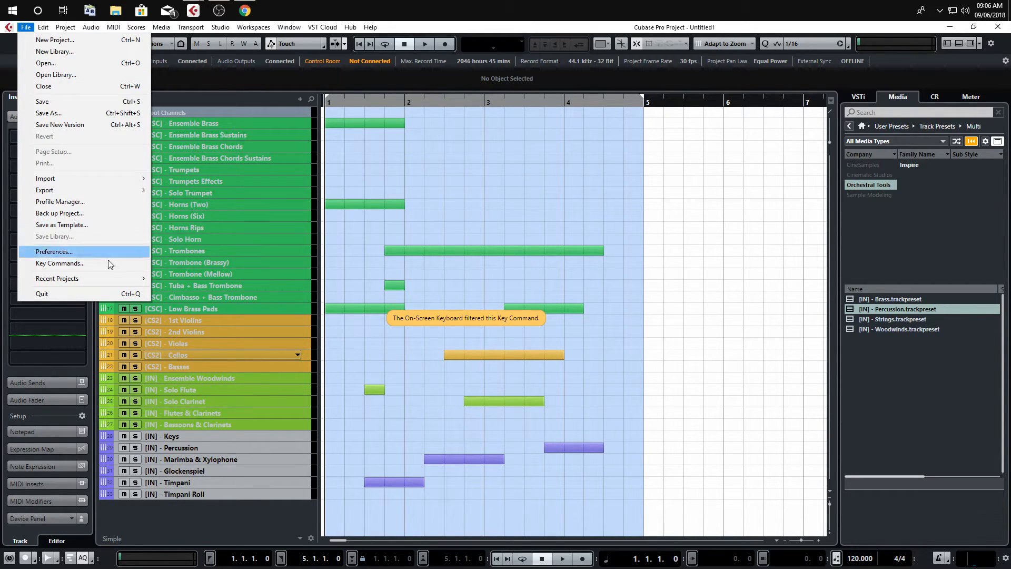
left_click(466, 333)
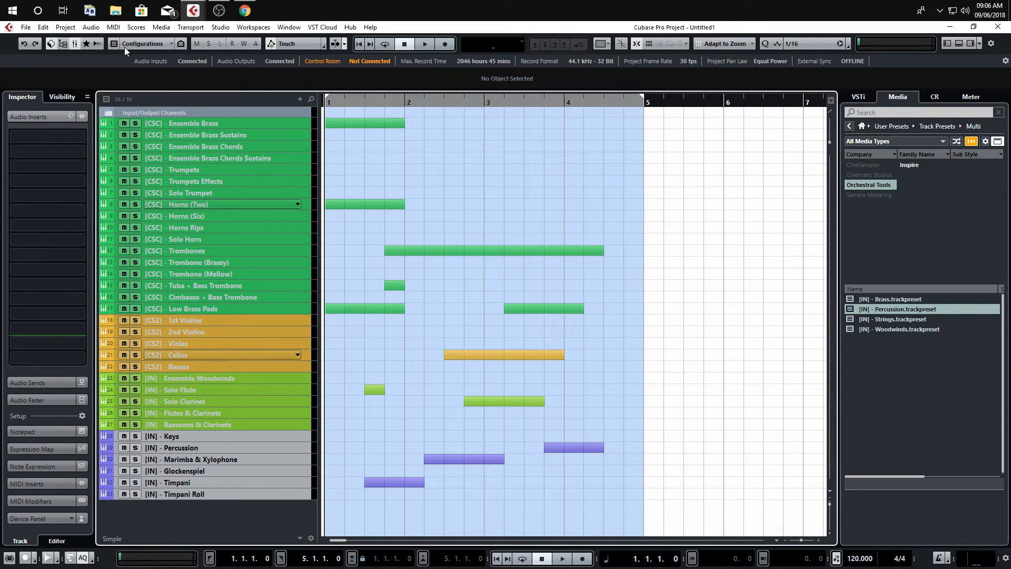
left_click(25, 28)
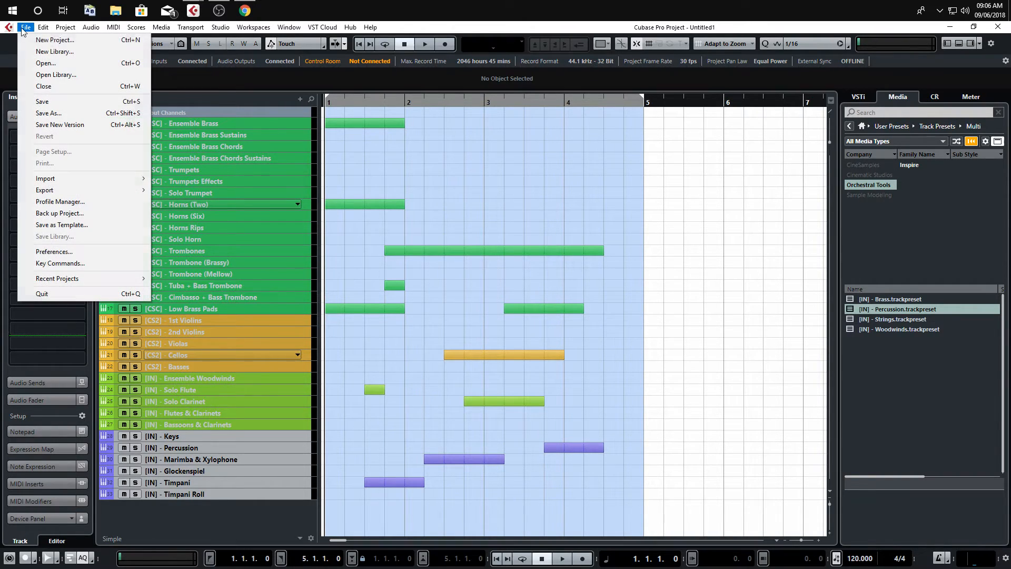
left_click(111, 262)
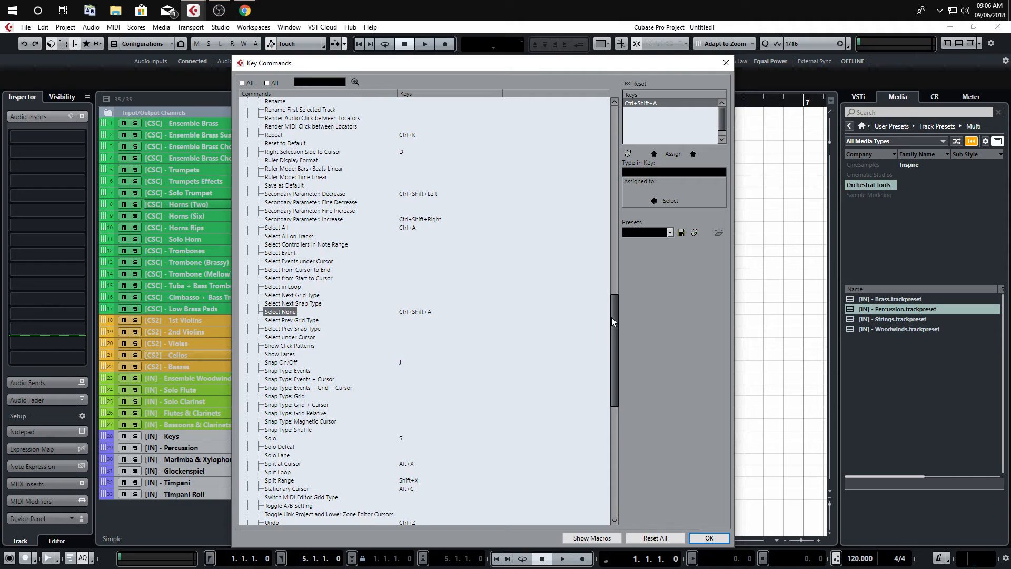
left_click_drag(612, 321, 470, 132)
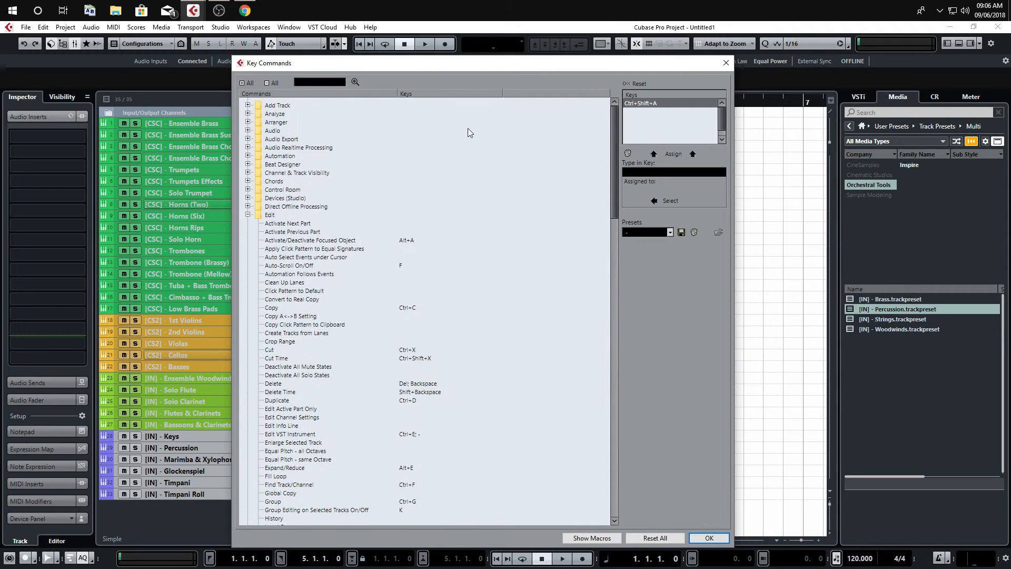
left_click(248, 215)
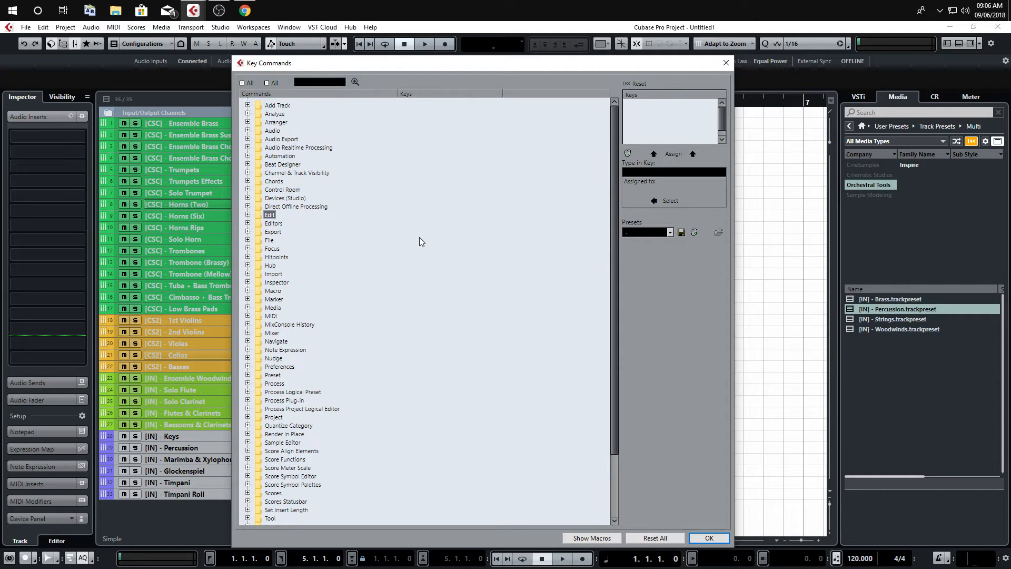
left_click_drag(402, 64, 600, 51)
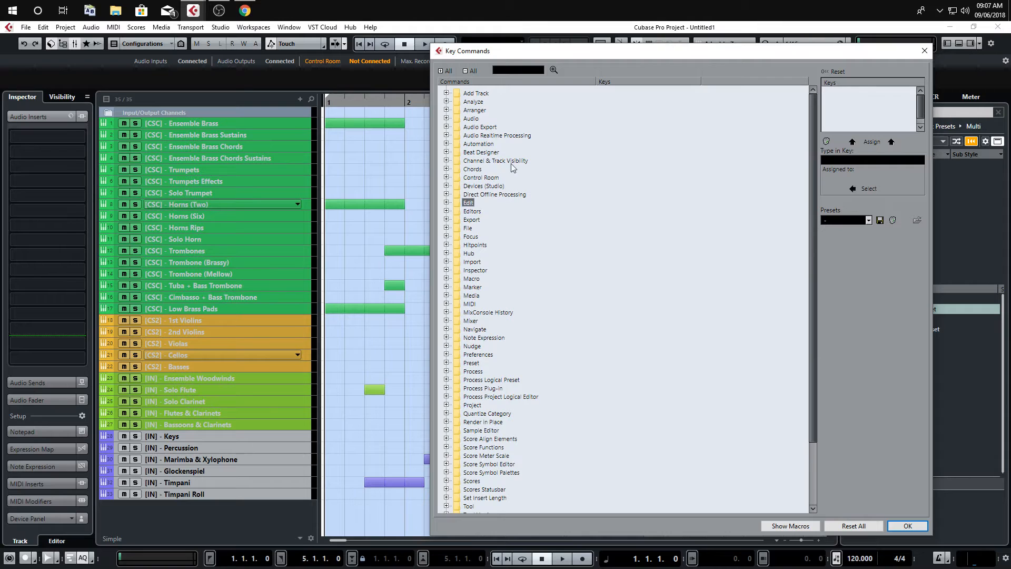
Check the Channel & Track Visibility key commands for Show All Channels/Tracks and Show Channels/Tracks with Data, and close the dialog.
left_click(446, 161)
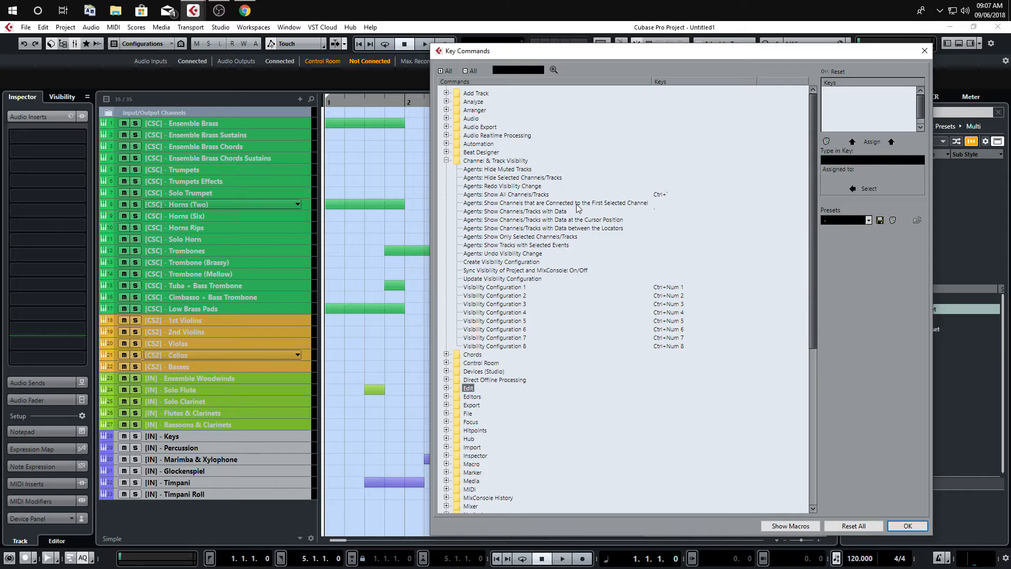
left_click(661, 194)
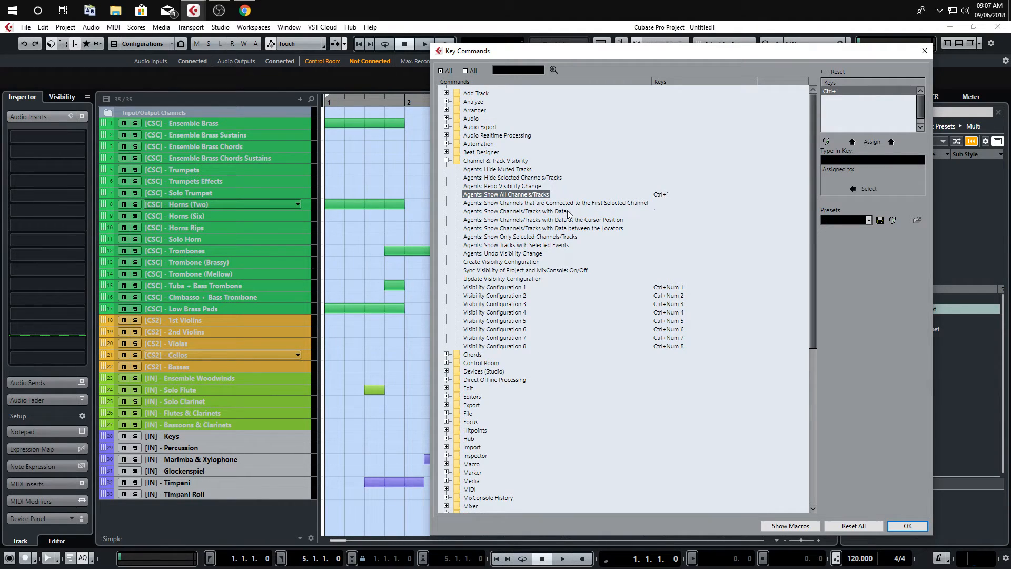
left_click(550, 212)
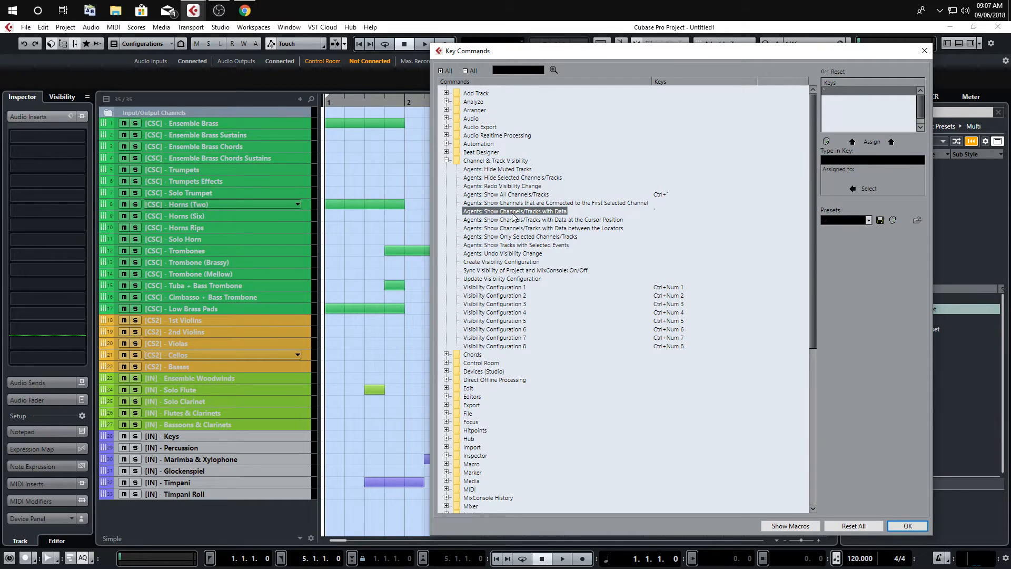
left_click(906, 526)
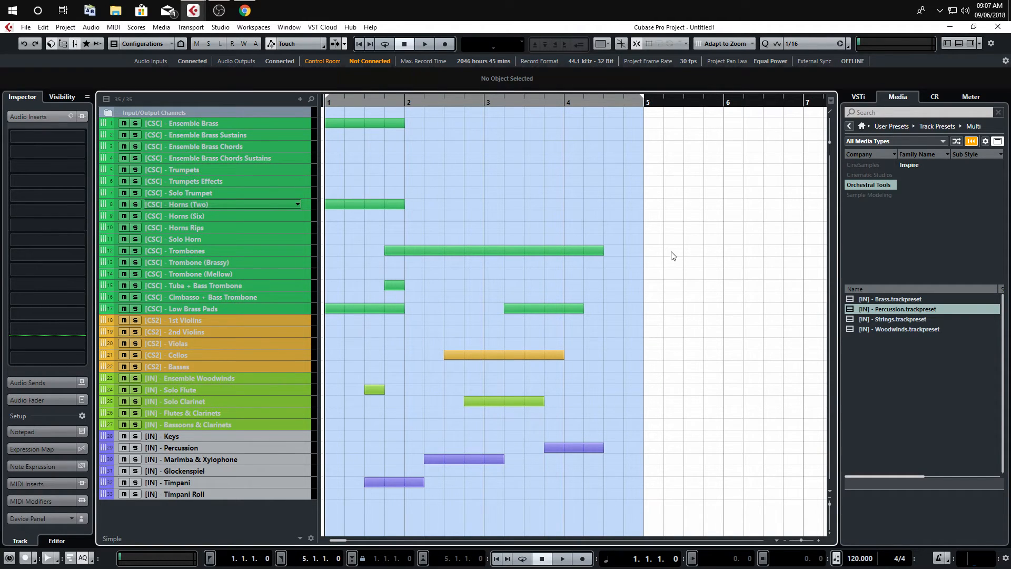
key("h")
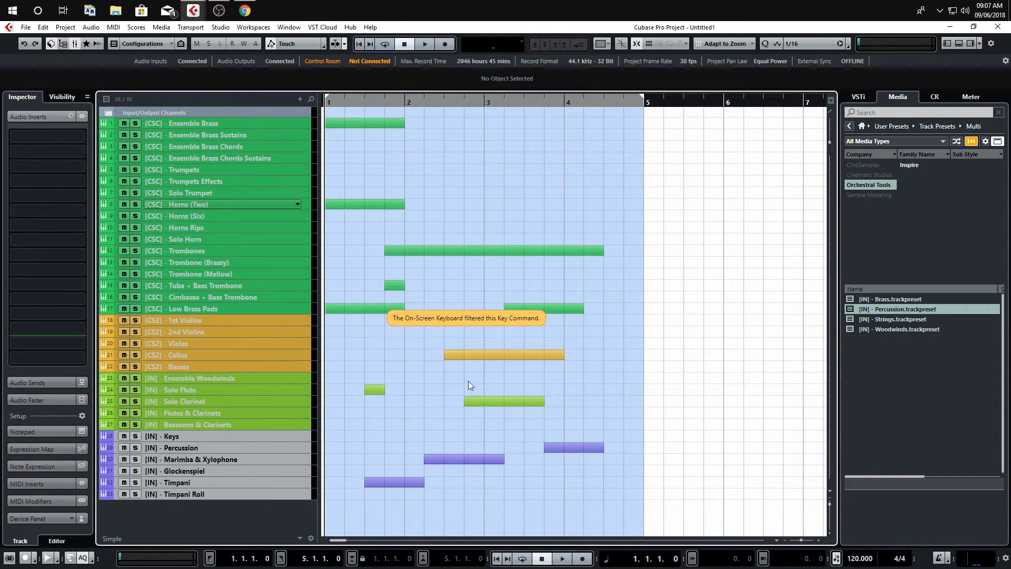
Display the VST instrument rack, limit the view to tracks with data, and show all tracks again.
left_click(858, 96)
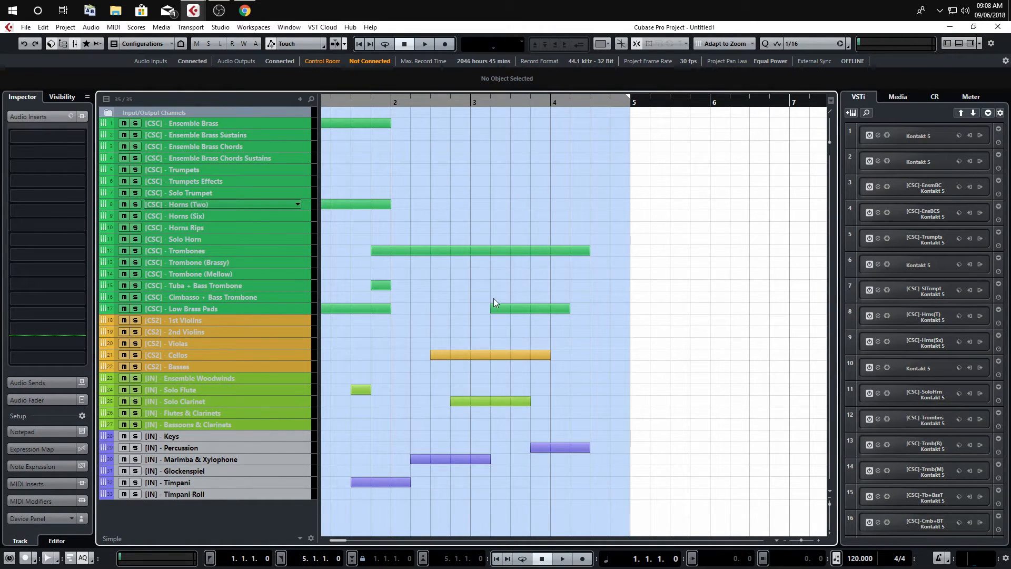
scroll(400, 353, "left", 1)
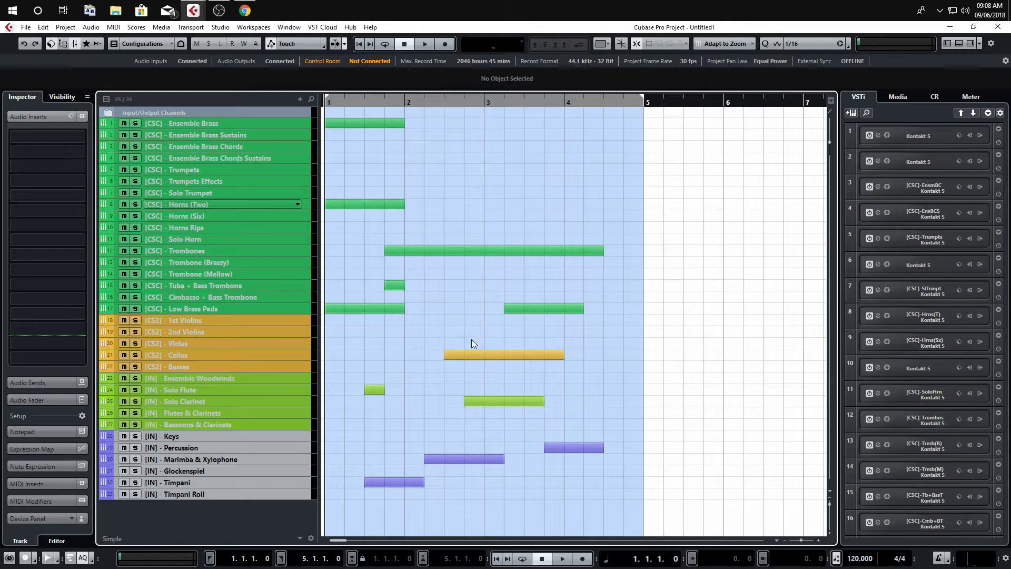
key("shift+d")
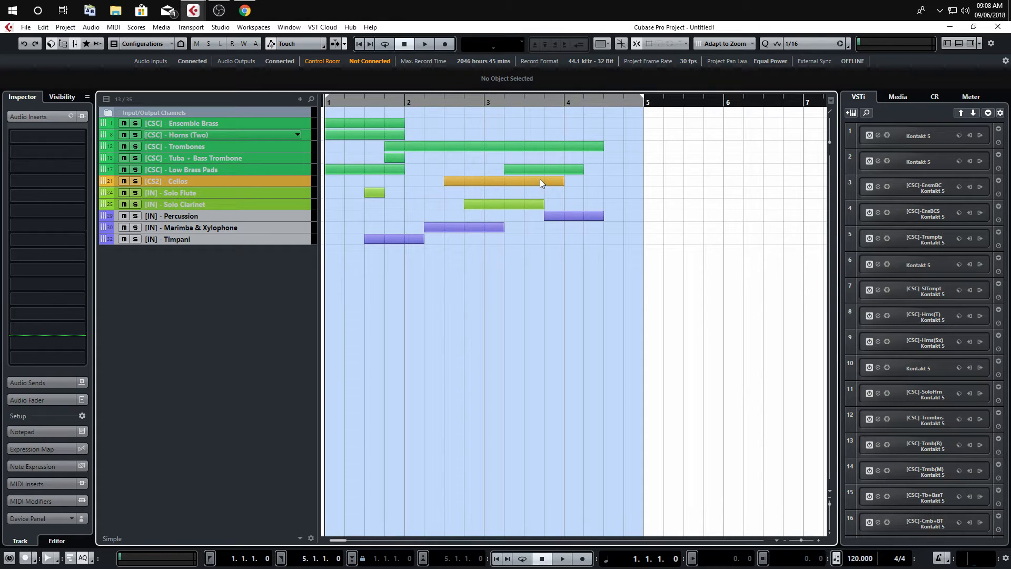
key("shift+a")
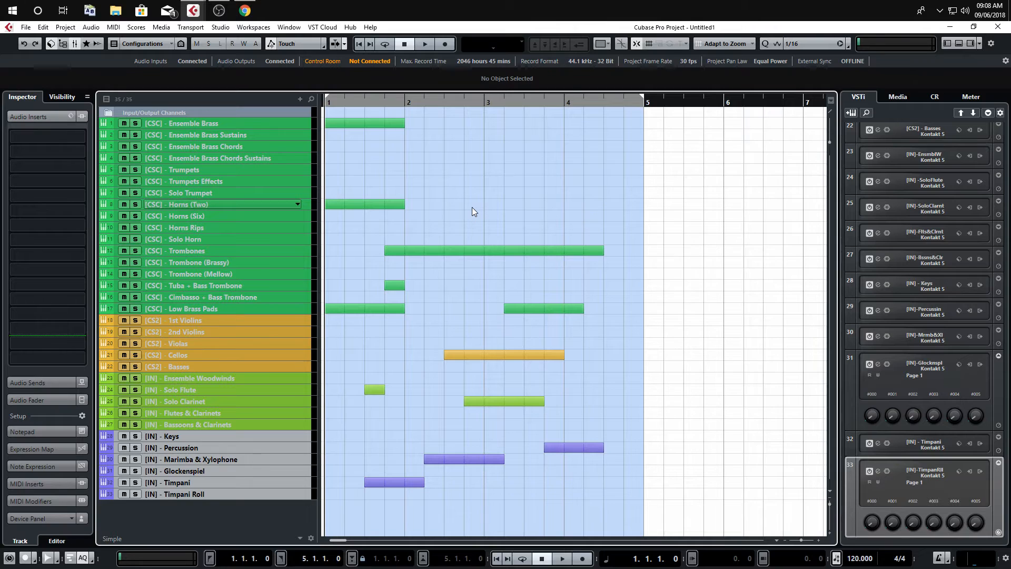
Alternate several times between showing only tracks with data and showing all tracks, ending with all tracks shown.
key("ctrl+h")
key("ctrl+shift+h")
key("ctrl+h")
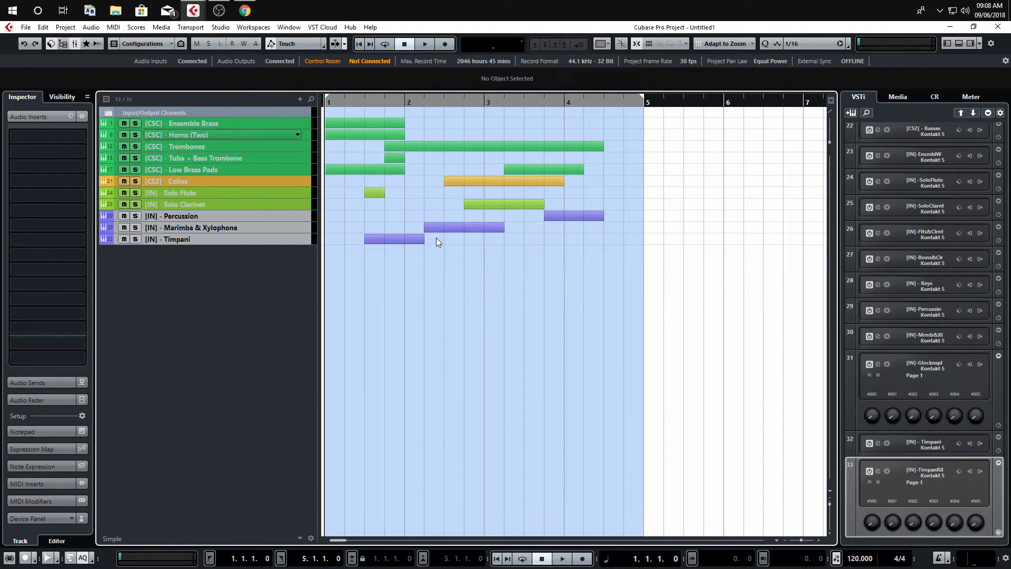
key("alt+a")
key("alt+d")
key("alt+a")
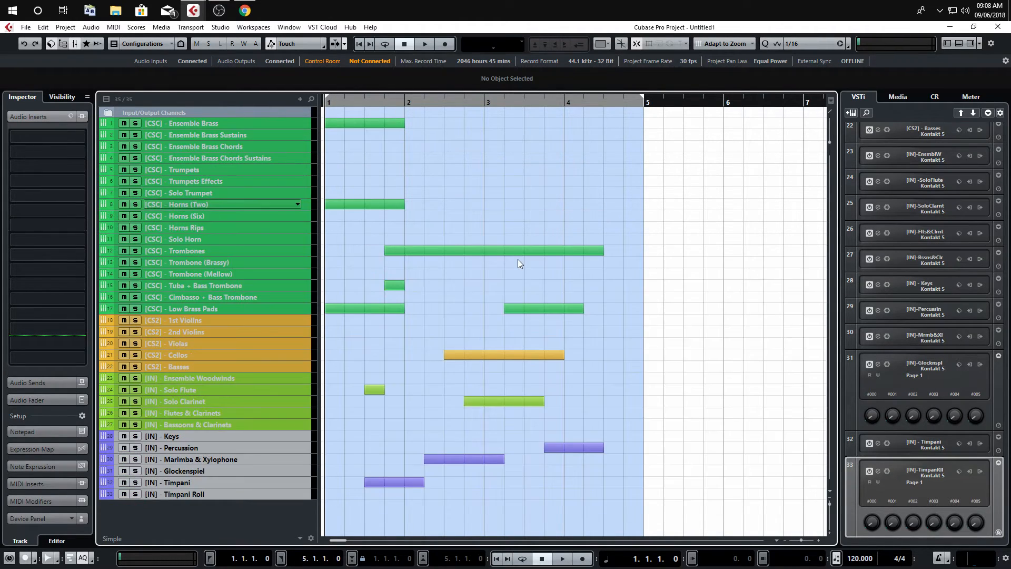
key("alt+d")
key("alt+a")
key("alt+d")
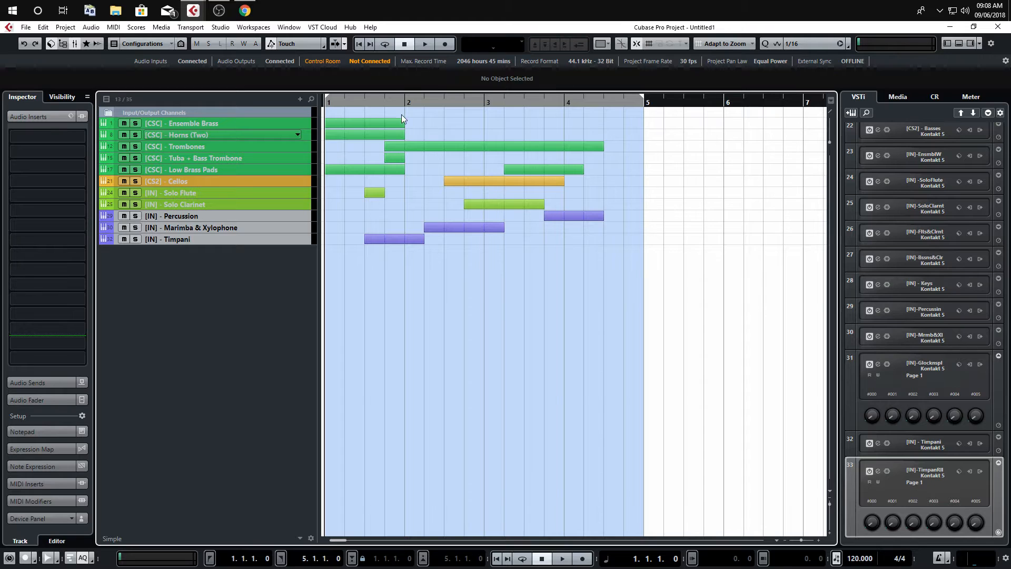
key("alt+a")
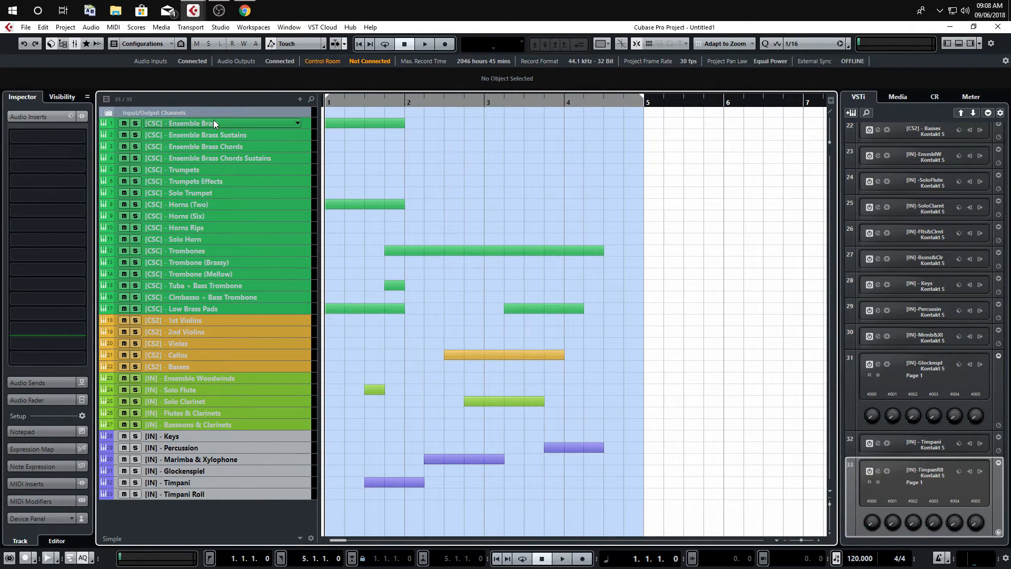
Open the track visibility list, hide Ensemble Brass and Ensemble Brass Sustains, and show both again.
left_click(63, 96)
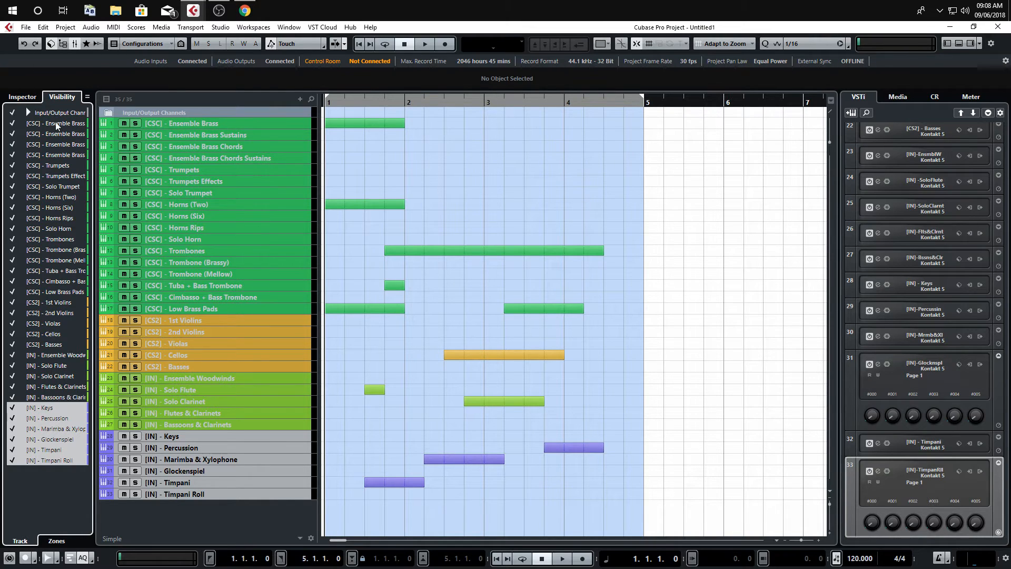
left_click(13, 124)
left_click(13, 134)
left_click(13, 145)
left_click(13, 145)
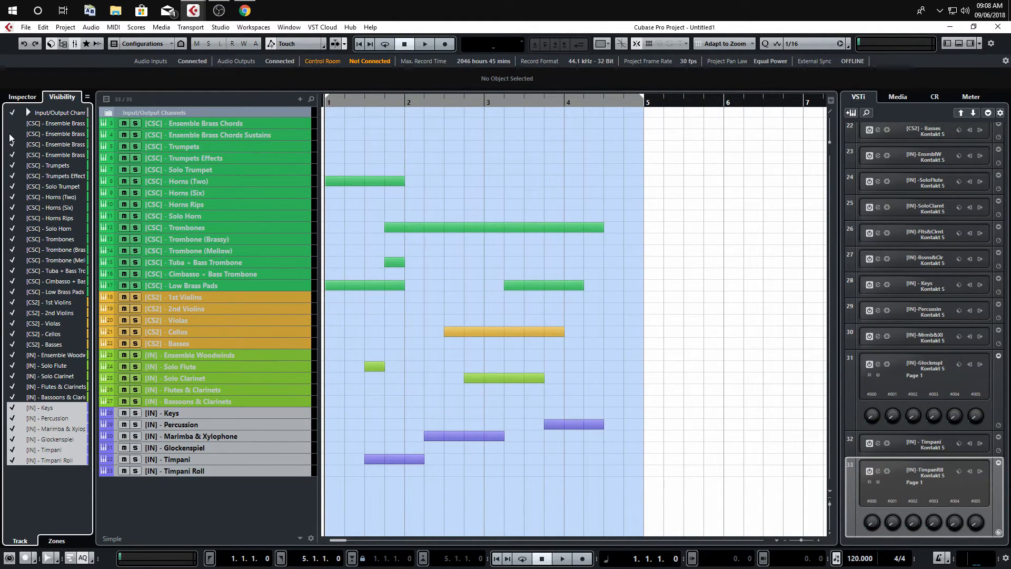
left_click(12, 135)
left_click(12, 124)
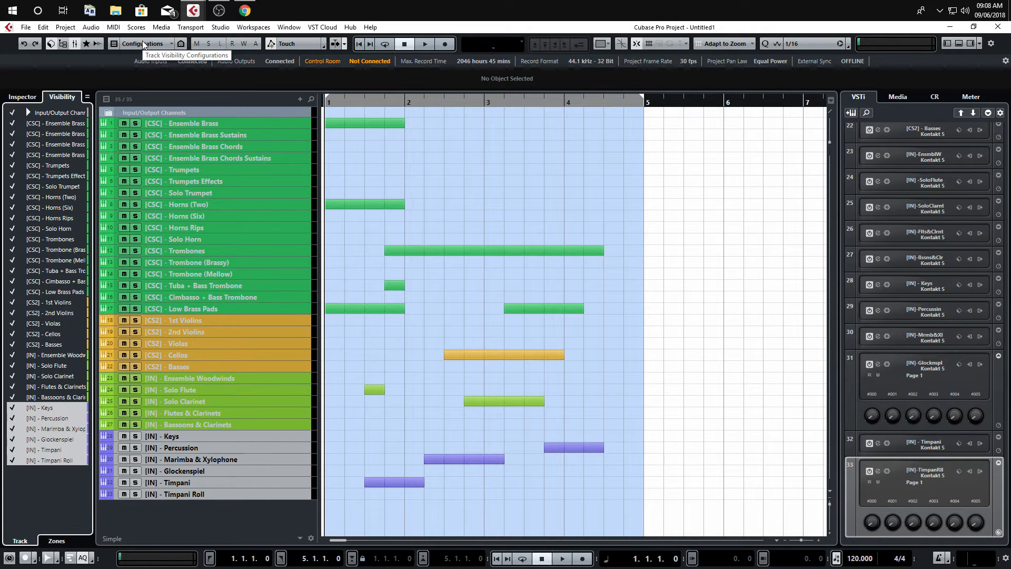
Check where the Track Visibility Configurations control is enabled in the project toolbar's display options.
right_click(1003, 51)
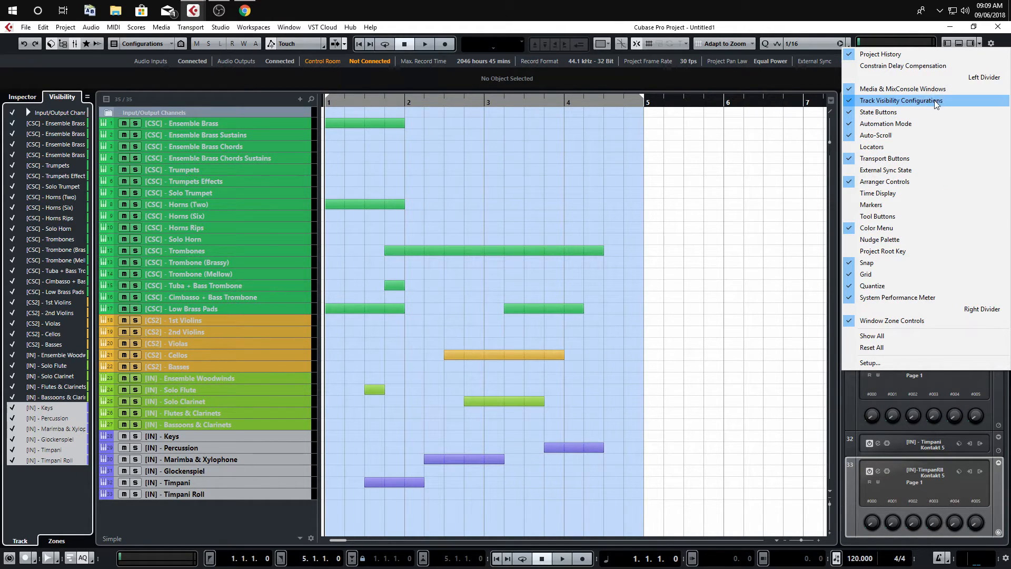
left_click(904, 29)
right_click(1006, 47)
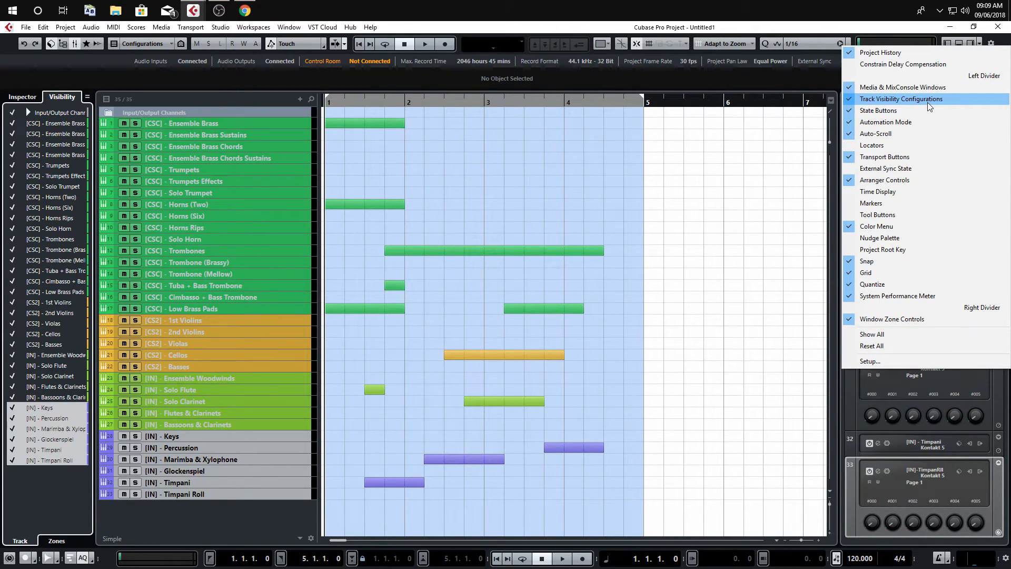
left_click(685, 133)
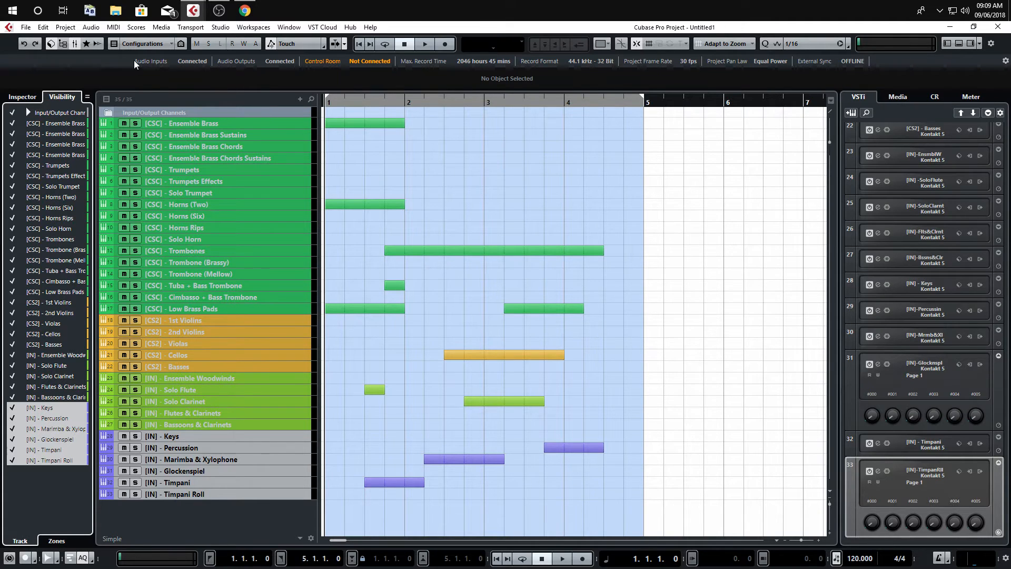
Select the string tracks from 1st Violins to Basses and move them into a new folder.
left_click(304, 128)
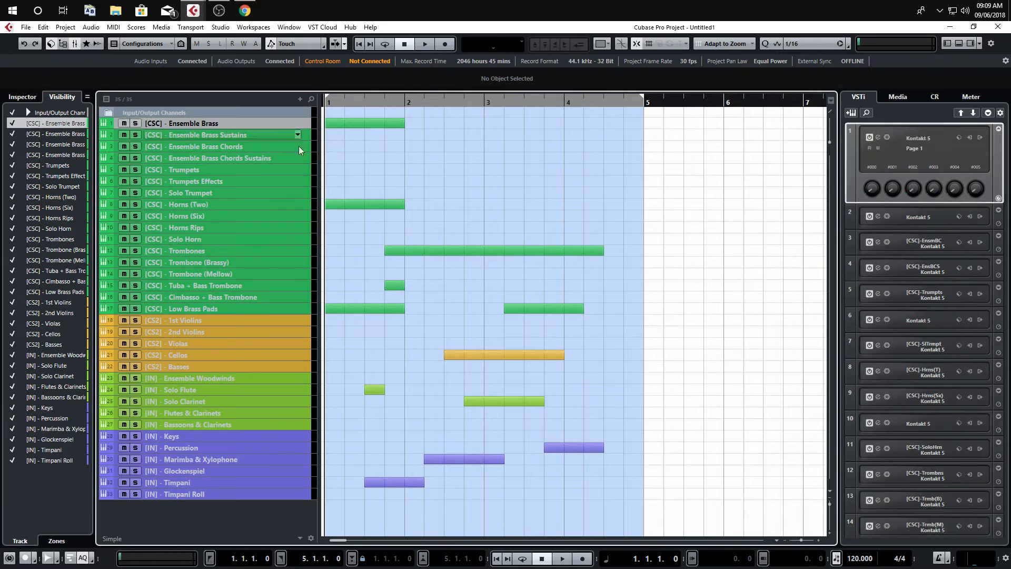
left_click(303, 315, "shift")
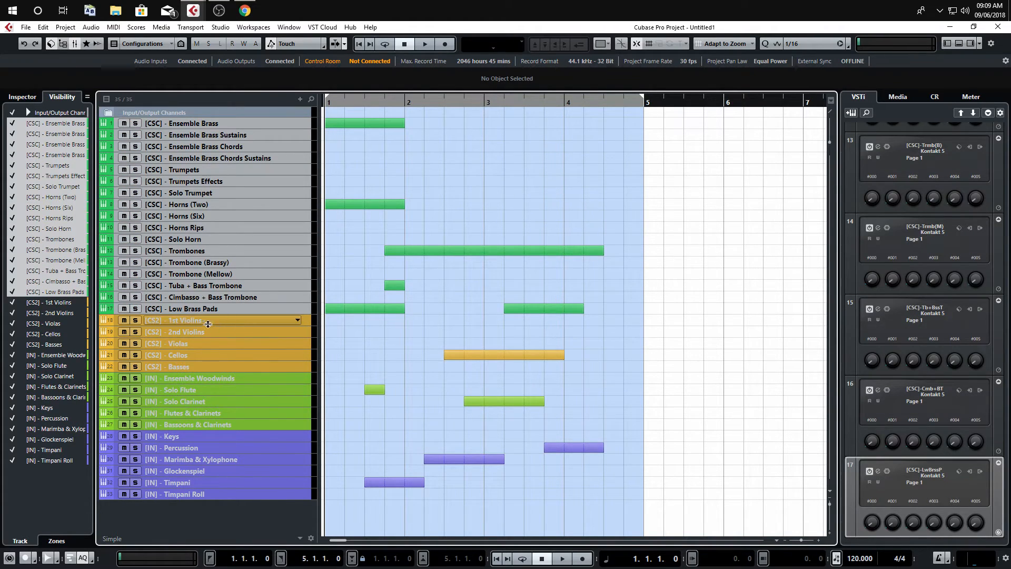
left_click(221, 323)
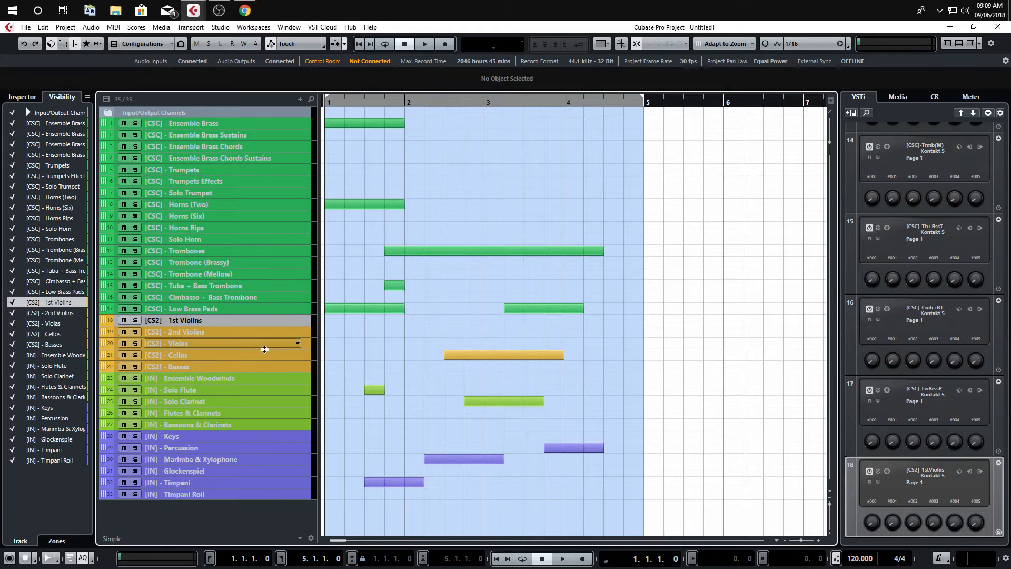
left_click(273, 367, "shift")
right_click(260, 342)
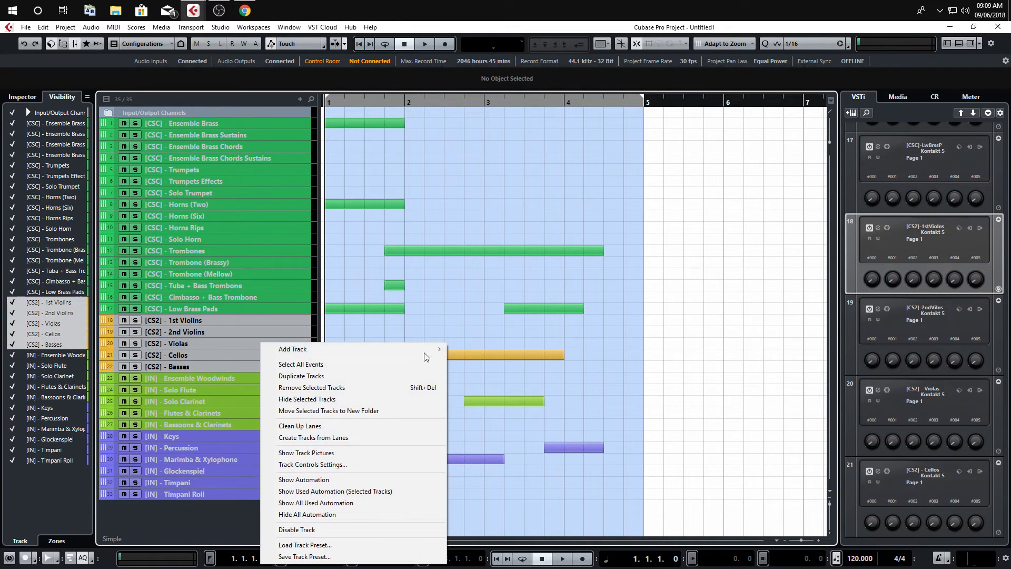
left_click(219, 355)
right_click(266, 368)
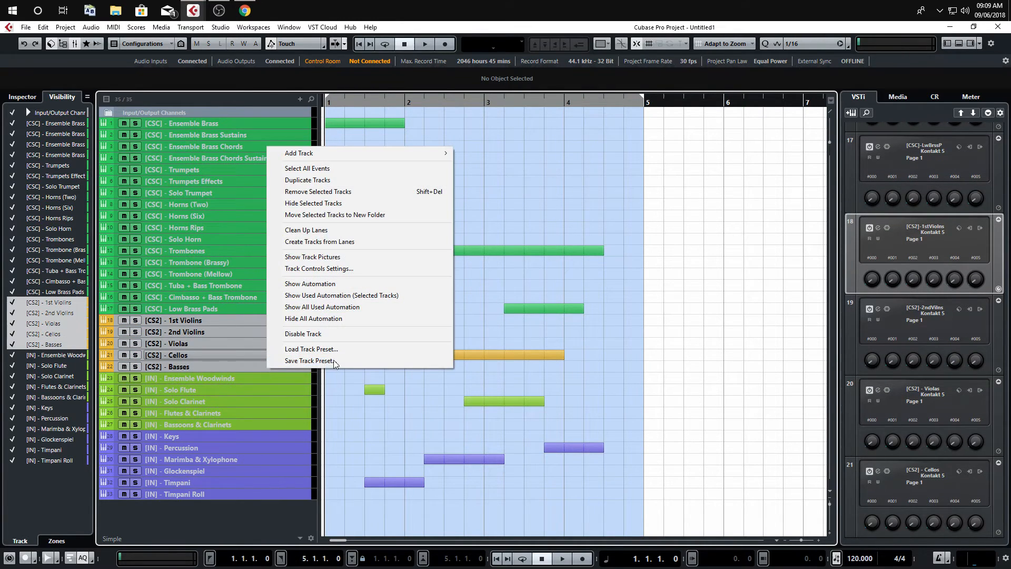
left_click(360, 215)
Move the woodwind tracks into a new folder and the tracks from Keys to Timpani Roll into another.
left_click(274, 390)
left_click(270, 439, "shift")
right_click(270, 440)
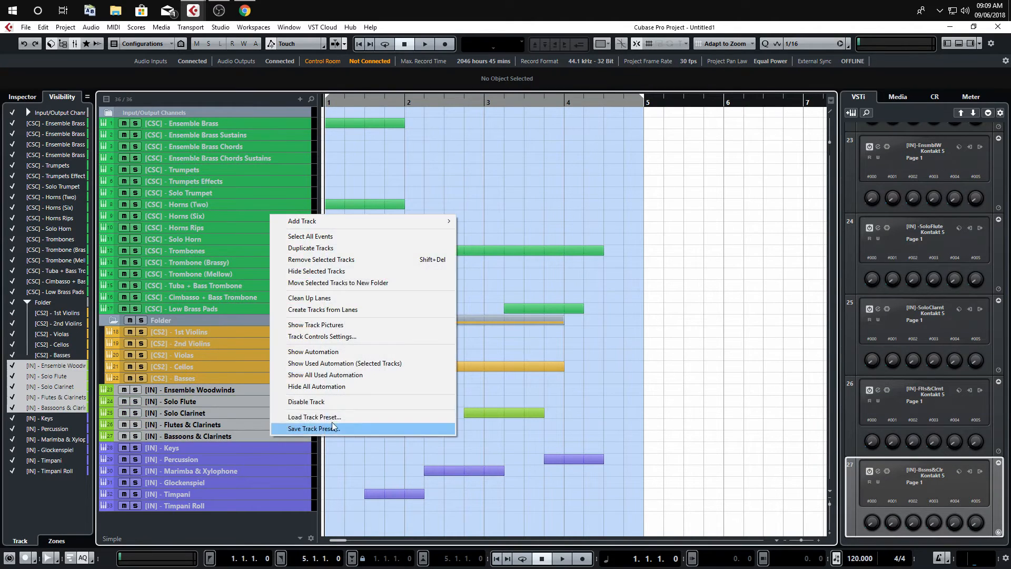
left_click(342, 219)
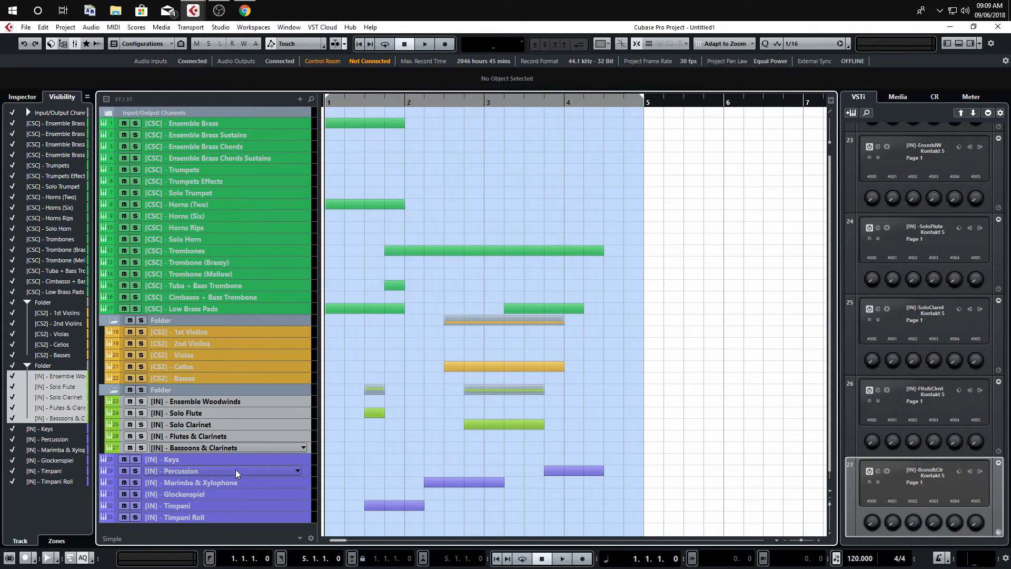
left_click(258, 517, "shift")
right_click(258, 517)
left_click(343, 379)
Move all brass tracks from Ensemble Brass to Low Brass Pads into a new folder.
left_click(179, 305)
left_click(230, 123, "shift")
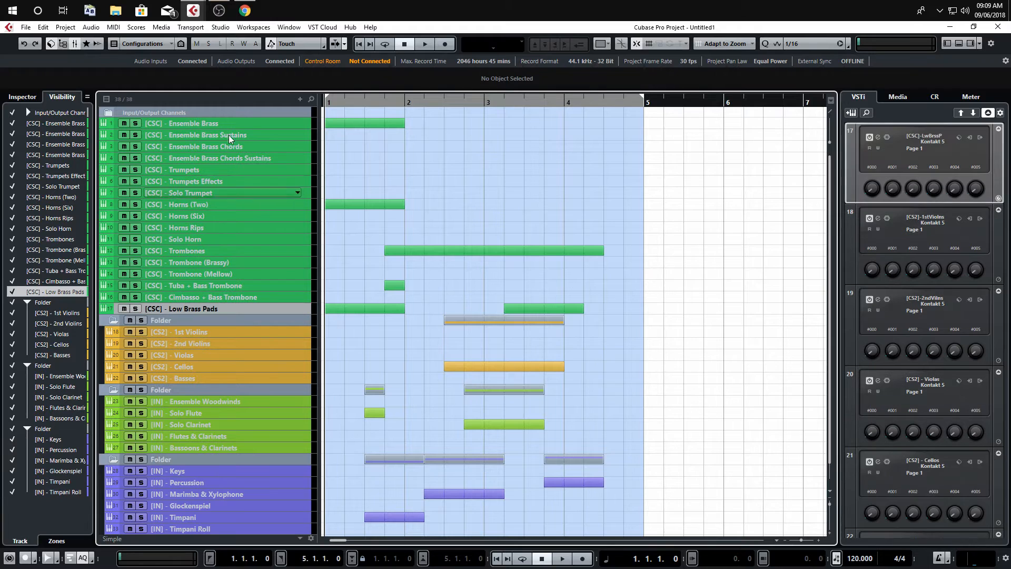
right_click(232, 120)
left_click(321, 191)
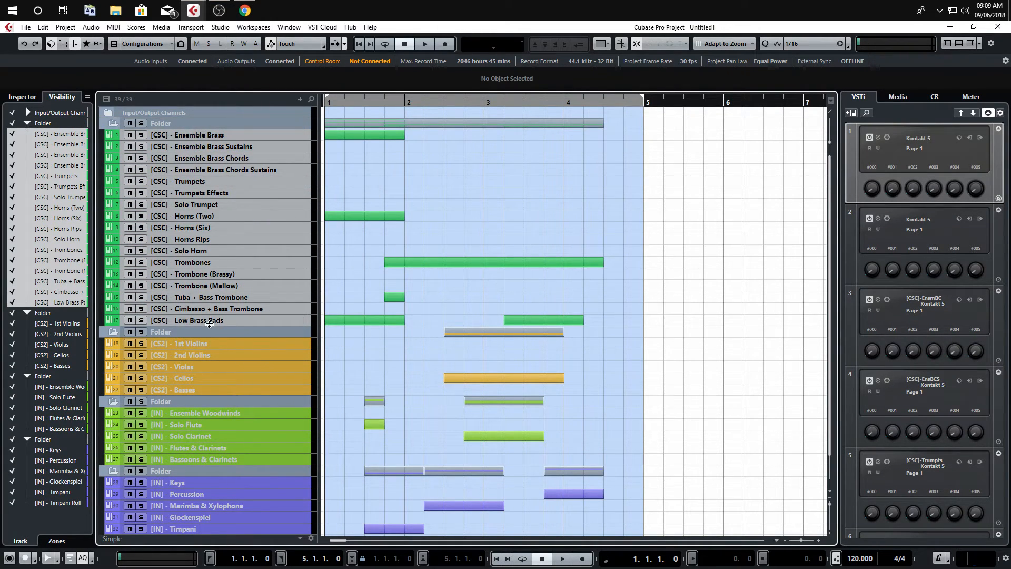
Collapse the strings, woodwinds and percussion folders and hide all three from the track list.
scroll(357, 277, "down", 2)
scroll(357, 277, "up", 2)
left_click(114, 333)
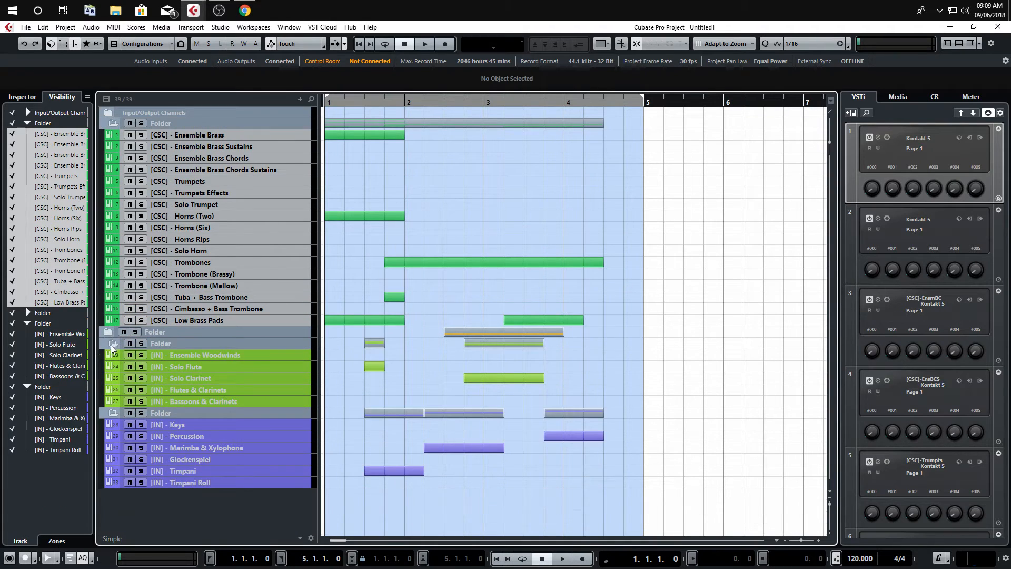
left_click(114, 344)
left_click(113, 355)
left_click(12, 312)
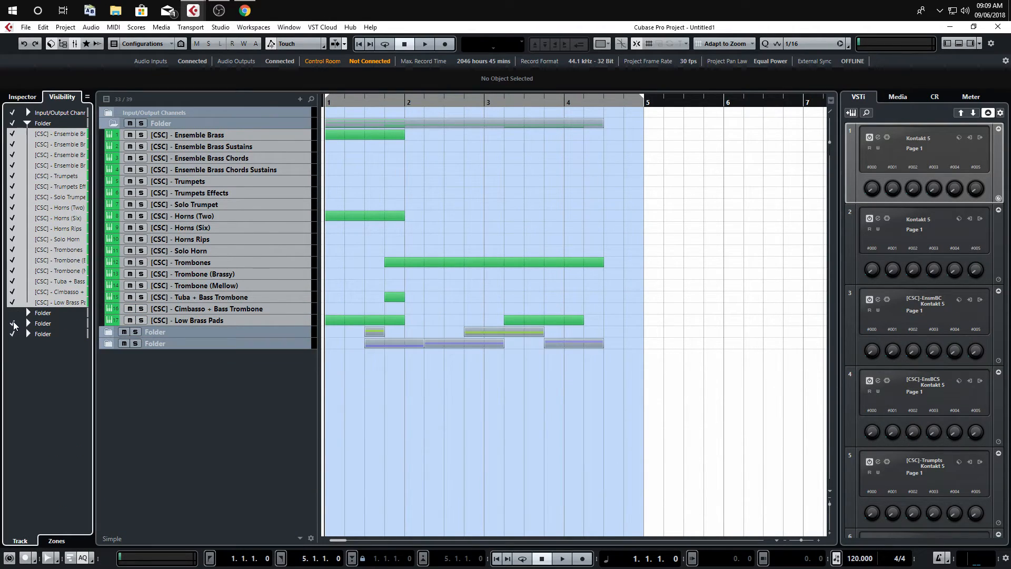
left_click(12, 322)
left_click(11, 333)
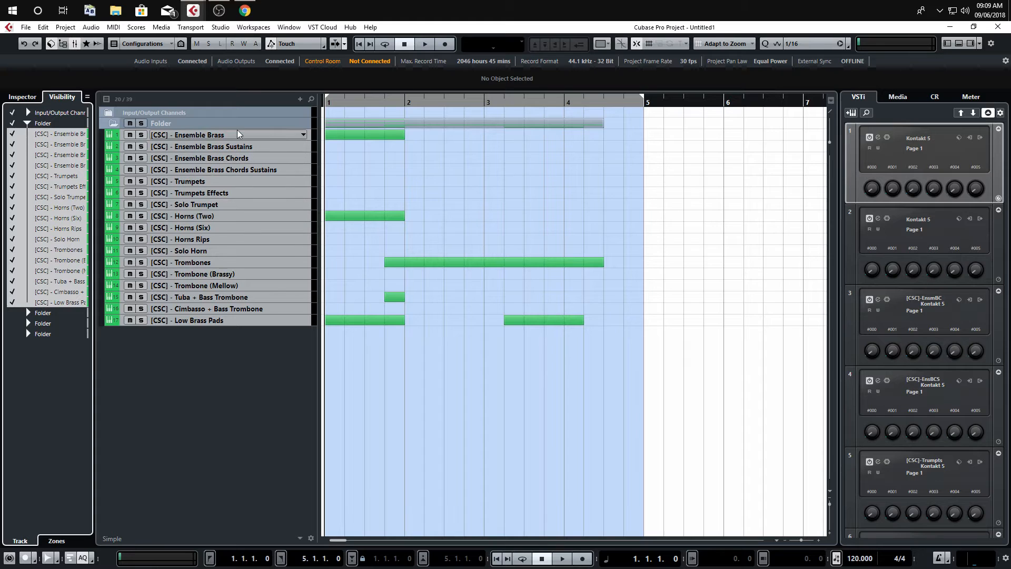
Select all brass tracks in the expanded folder and save a track visibility configuration named Brass.
left_click(113, 123)
left_click(113, 124)
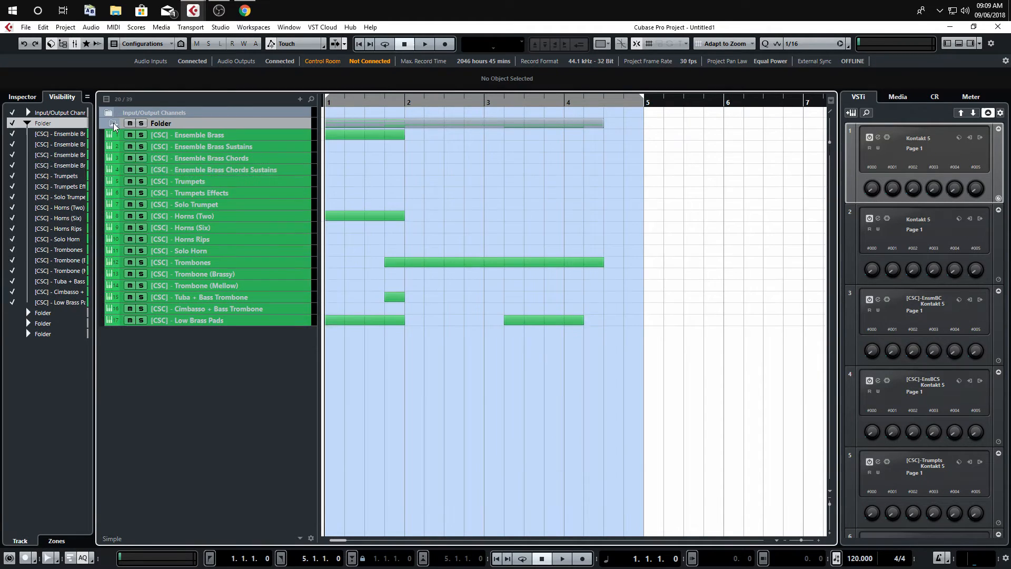
left_click(289, 136)
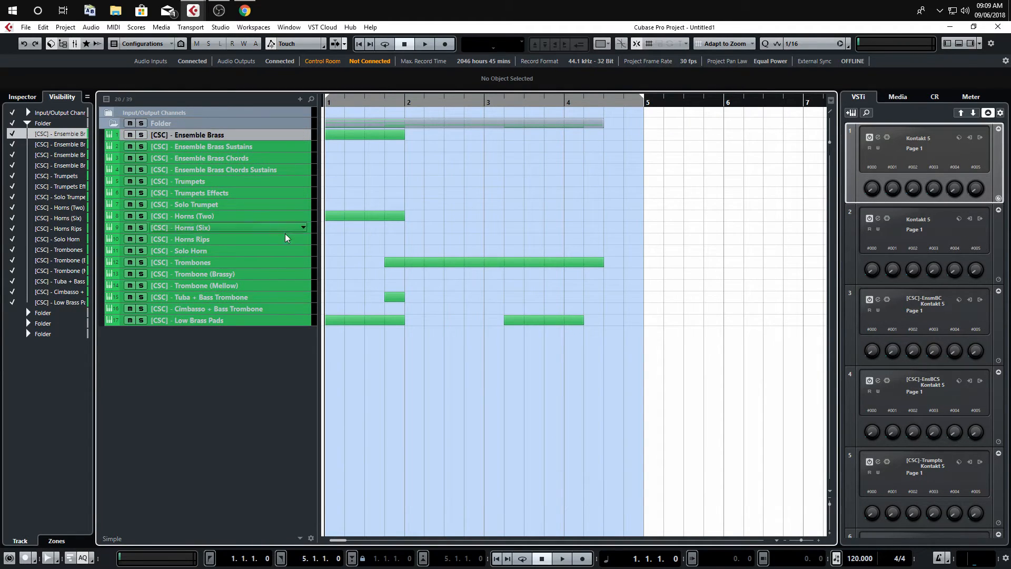
left_click(289, 322)
left_click(150, 44)
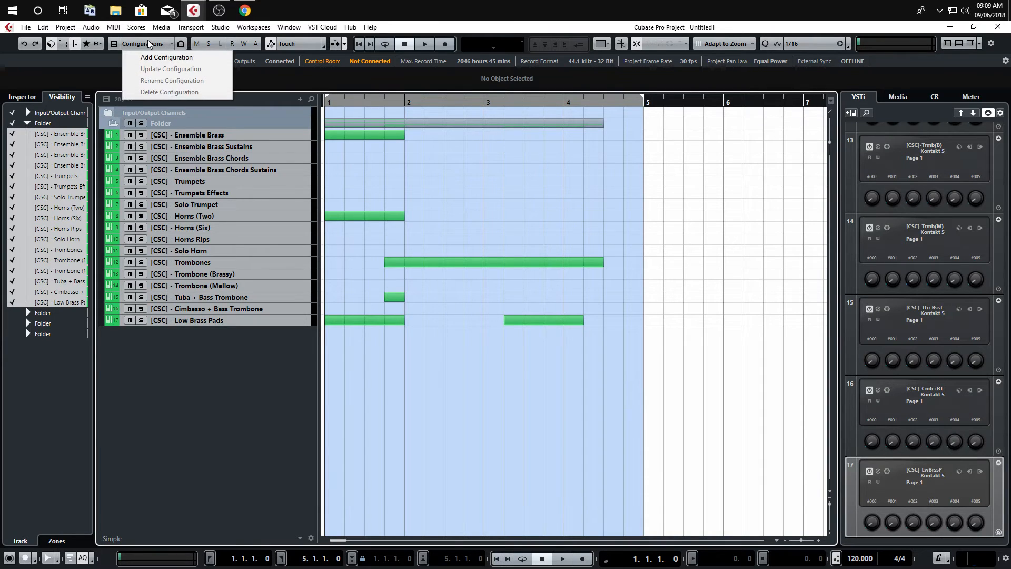
left_click(152, 57)
type("Brass")
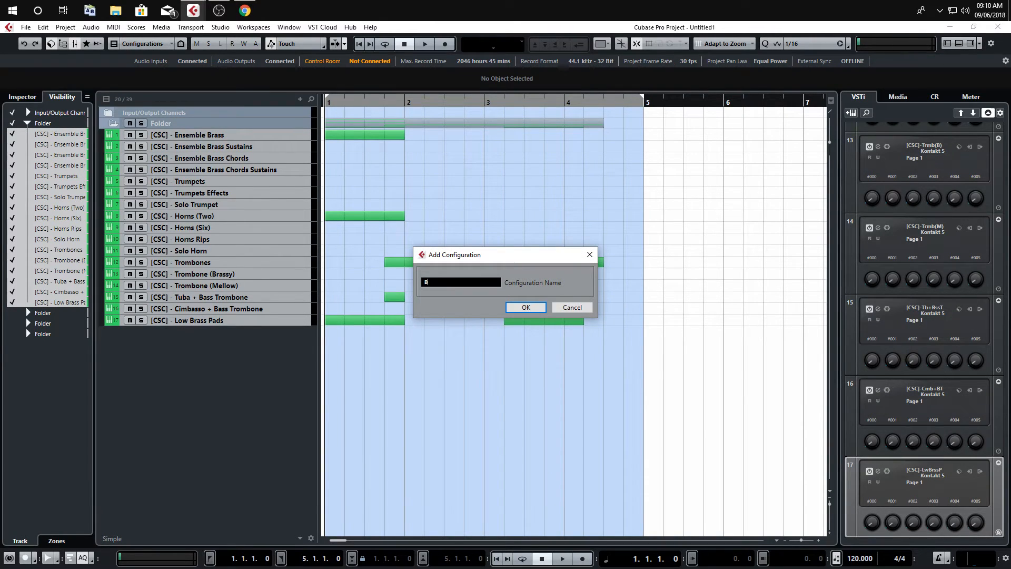
left_click(525, 307)
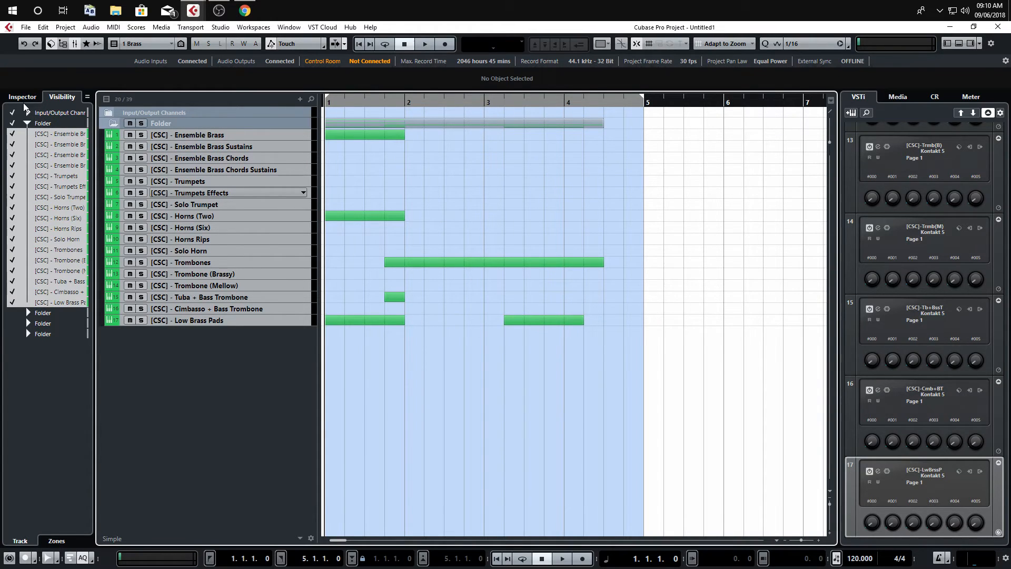
Collapse and hide the brass folder, and show the strings folder with its tracks expanded.
left_click(112, 122)
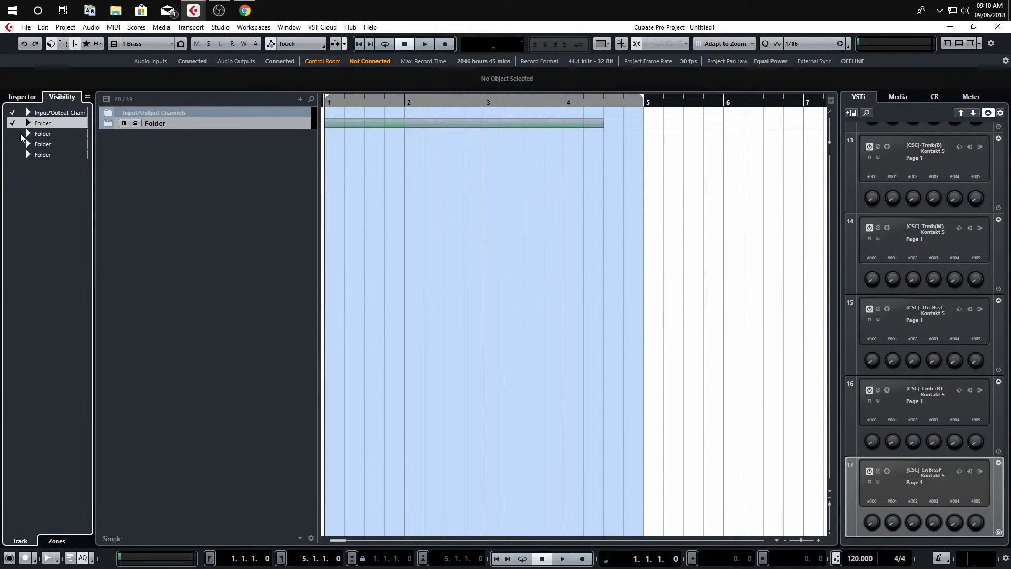
left_click(12, 123)
left_click(12, 133)
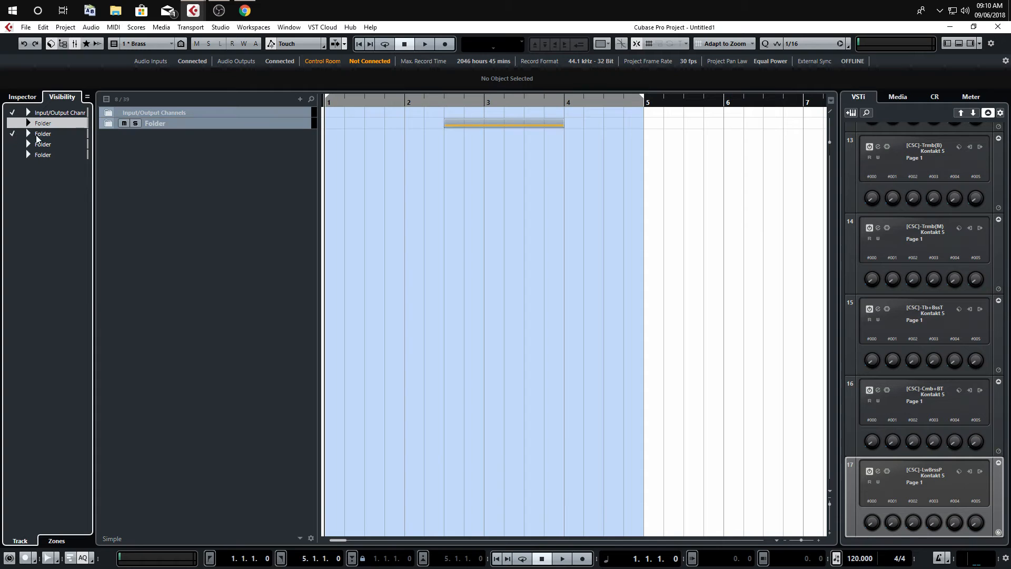
left_click(107, 124)
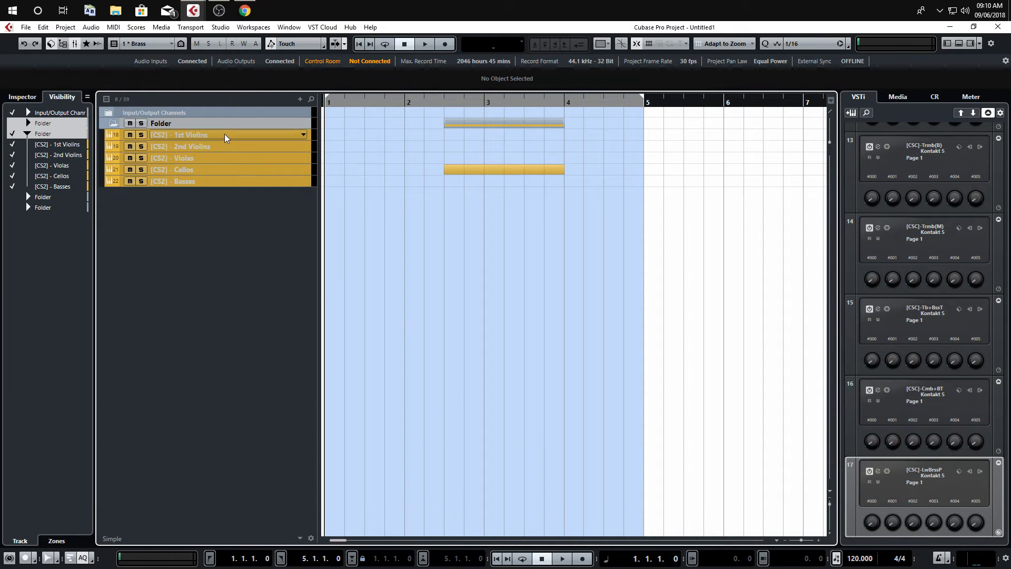
Select the string tracks from 1st Violins to Basses and save a track visibility configuration named Strings.
left_click(172, 43)
left_click(181, 74)
type("v")
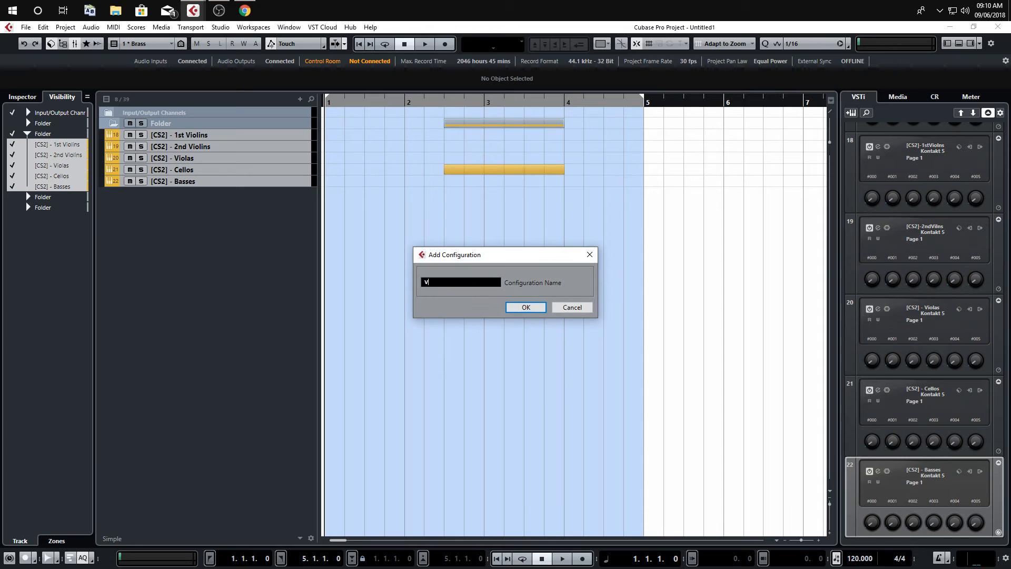
key("BackSpace")
type("Strings")
key("Return")
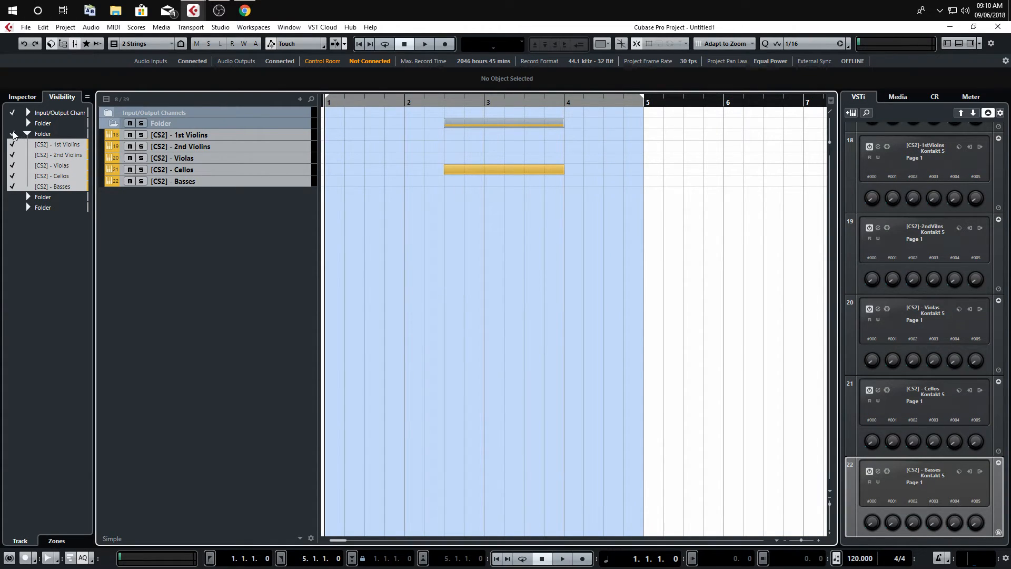
Collapse and hide the strings folder, and show the woodwinds folder with its tracks expanded.
left_click(12, 133)
left_click(12, 196)
left_click(28, 133)
left_click(28, 144)
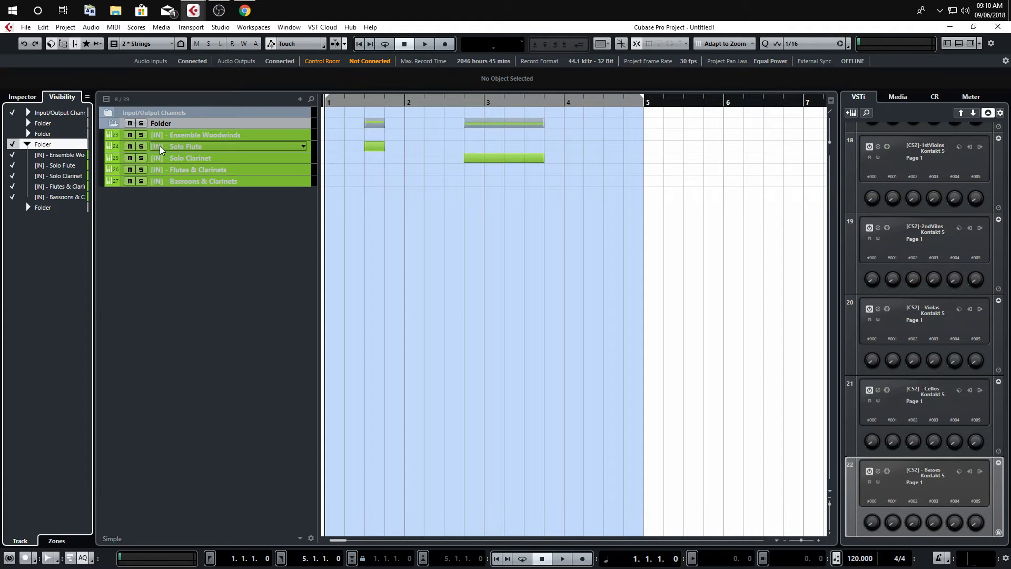
Select all woodwind tracks in the expanded folder and save a track visibility configuration named Woodwinds.
right_click(221, 182)
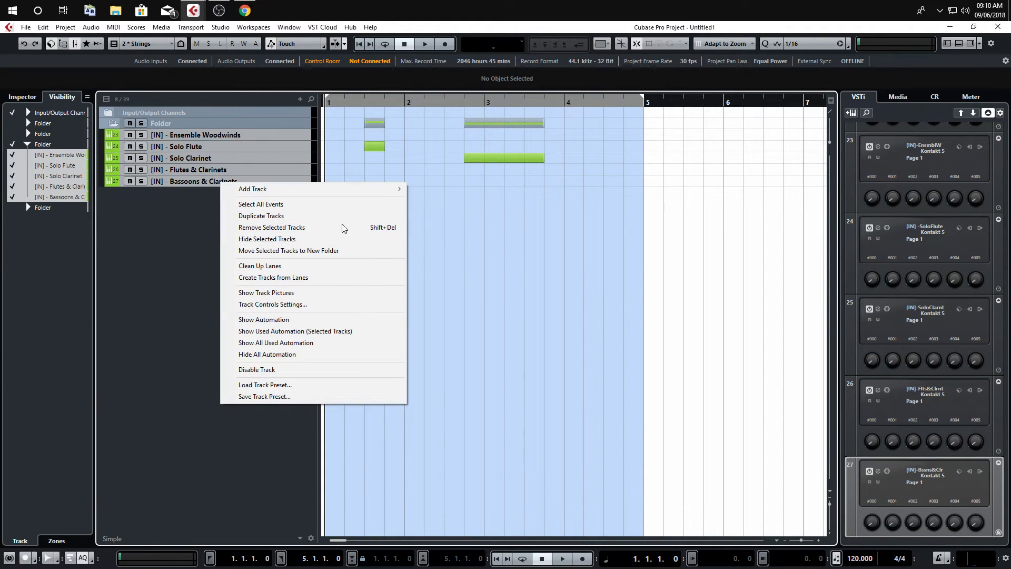
left_click(151, 44)
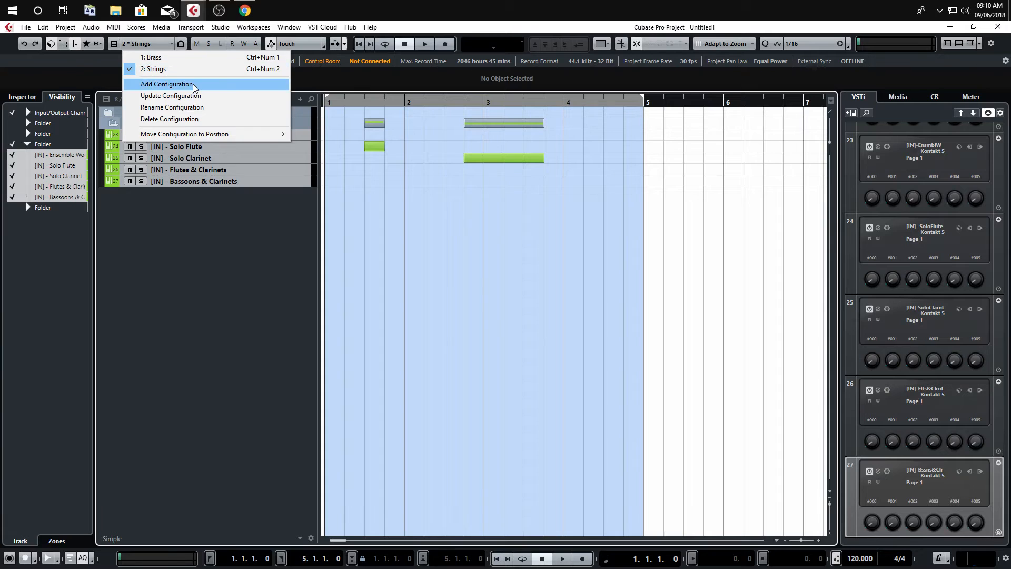
left_click(179, 84)
type("Woodw")
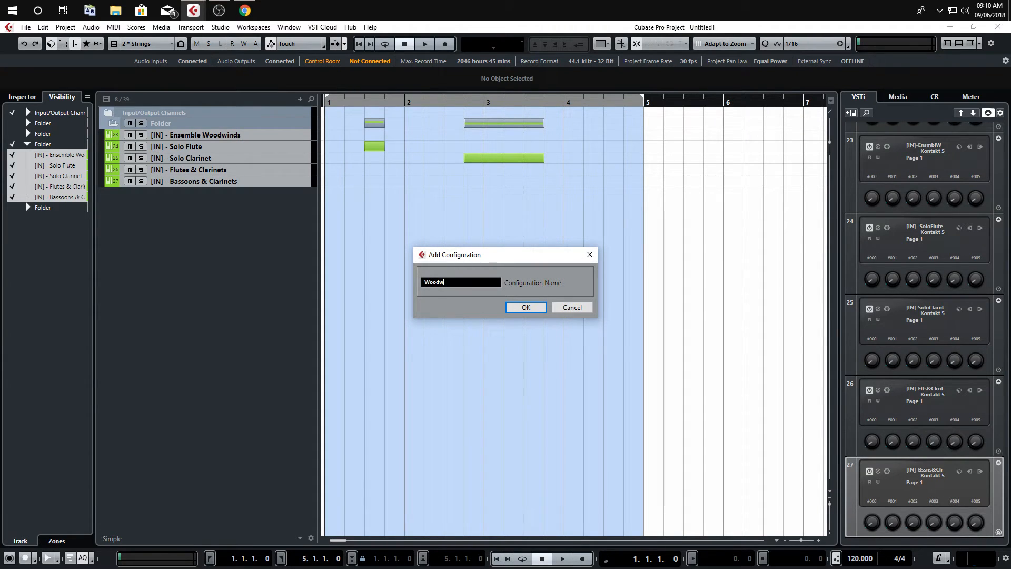
type("inds")
key("Return")
Hide the woodwinds folder, and show the percussion folder with its tracks expanded.
left_click(12, 144)
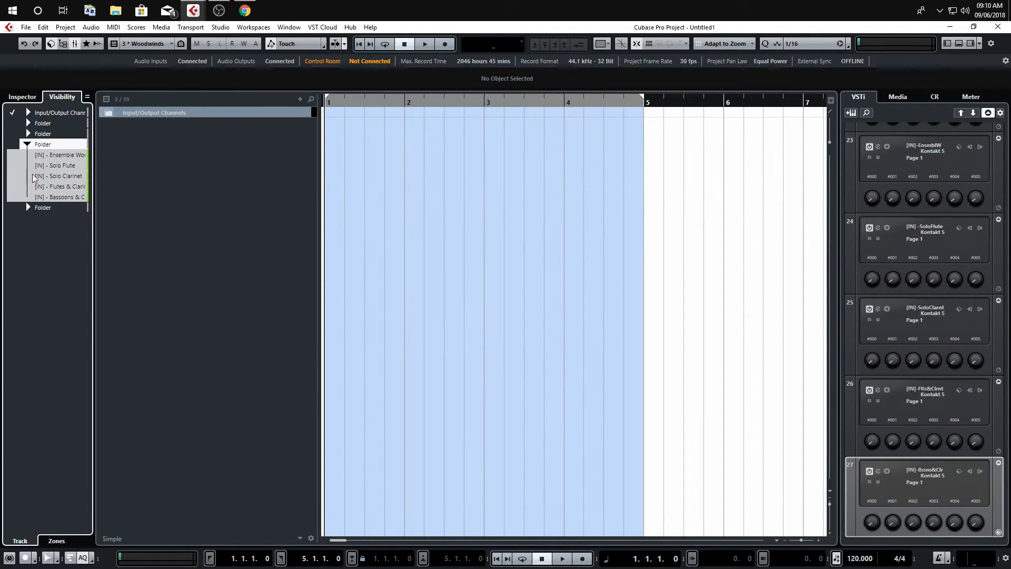
left_click(28, 207)
left_click(12, 207)
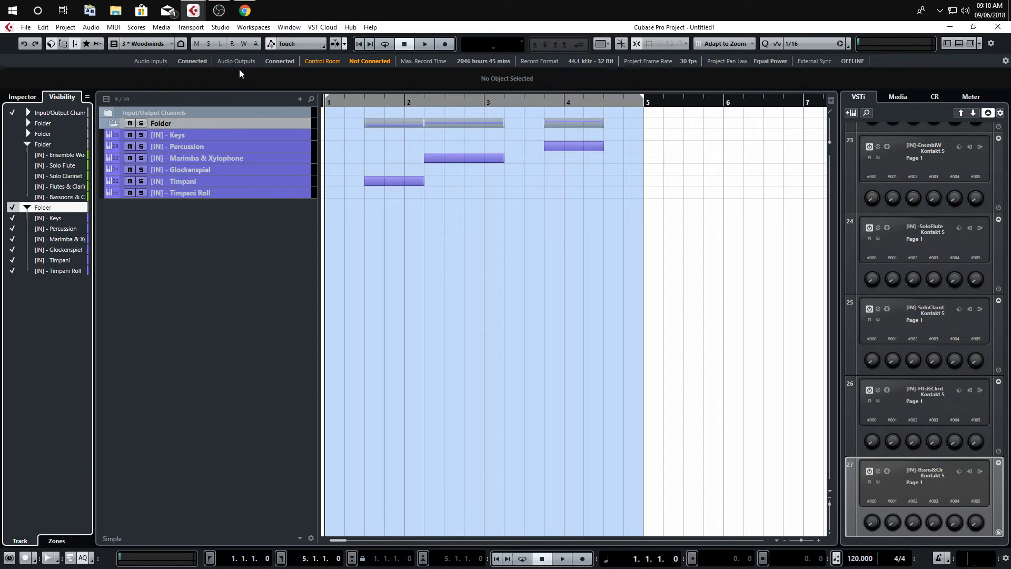
Select all tracks from Keys to Timpani Roll and save a track visibility configuration named Percussion.
left_click(266, 196, "shift")
left_click(140, 44)
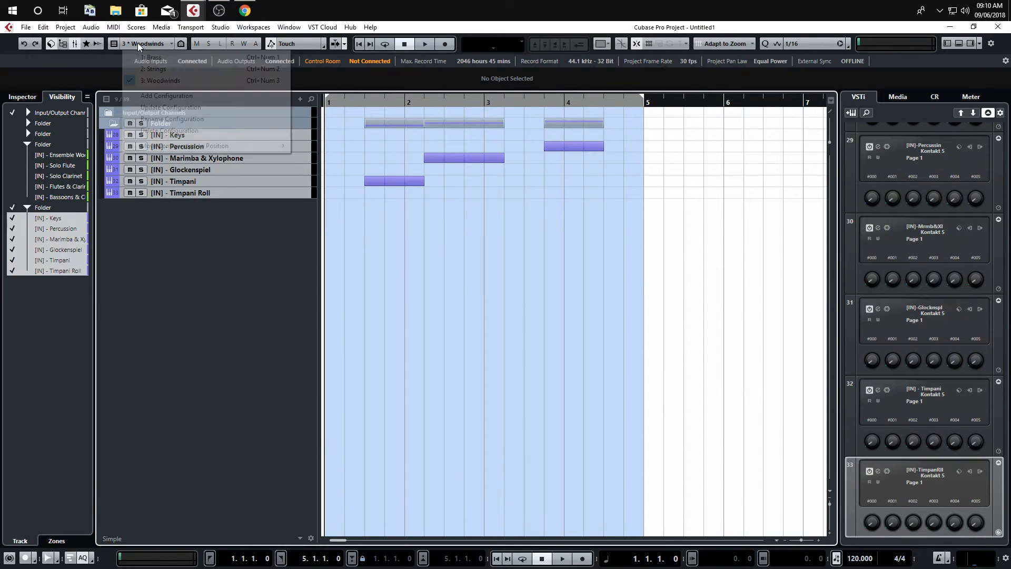
left_click(188, 96)
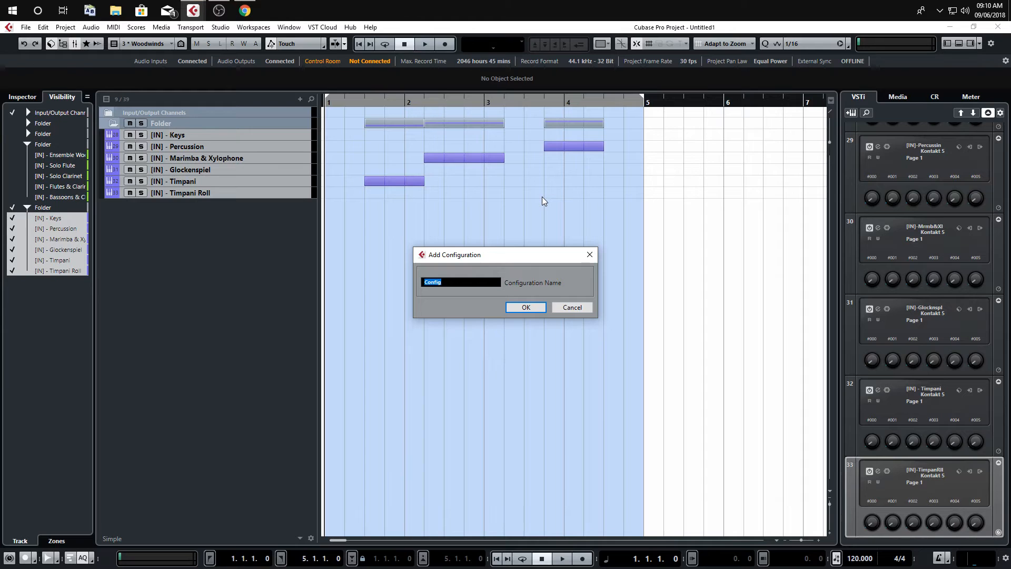
type("Percussion")
key("Return")
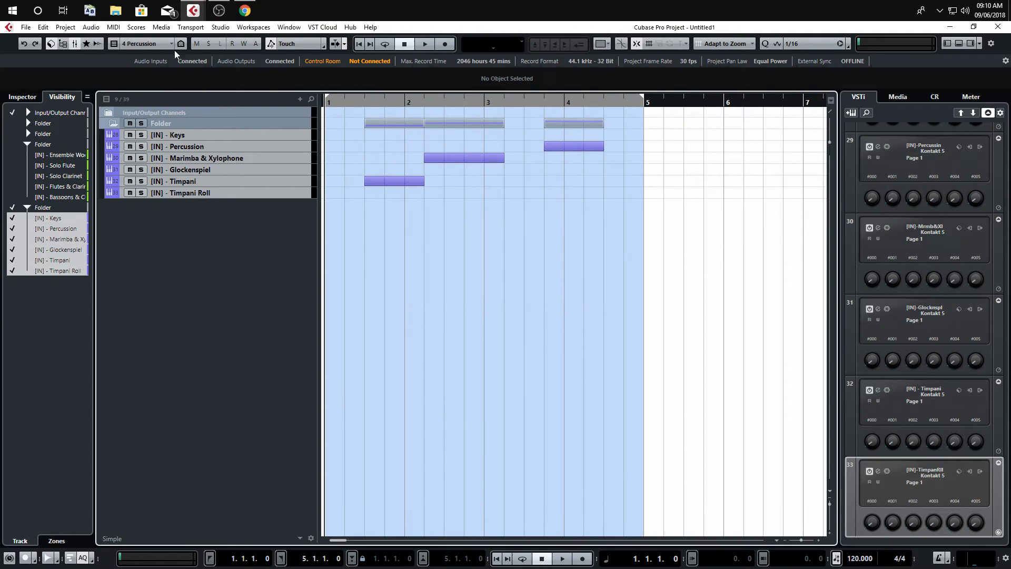
Collapse the percussion and woodwinds folders in the visibility list.
left_click(27, 208)
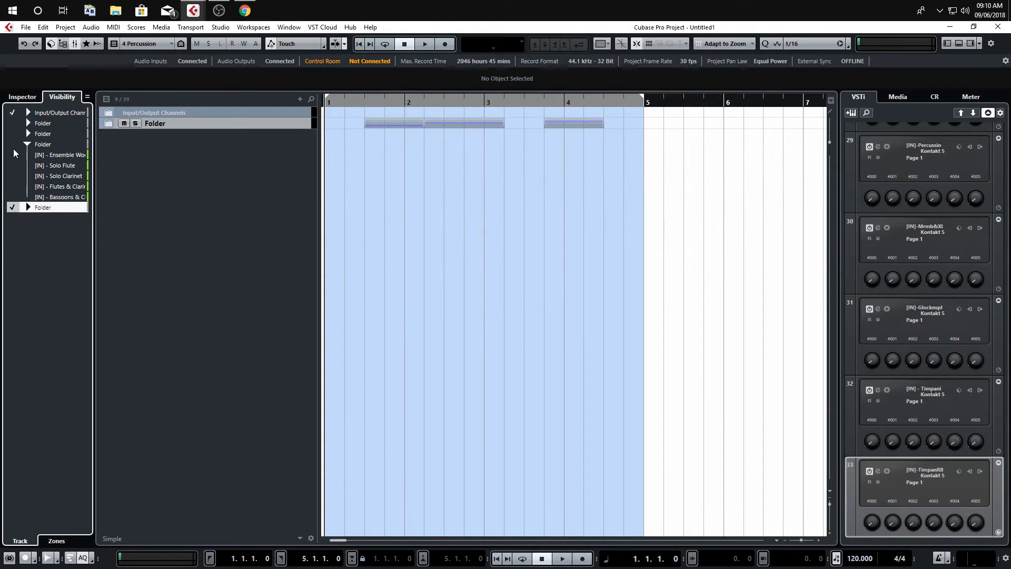
left_click(27, 145)
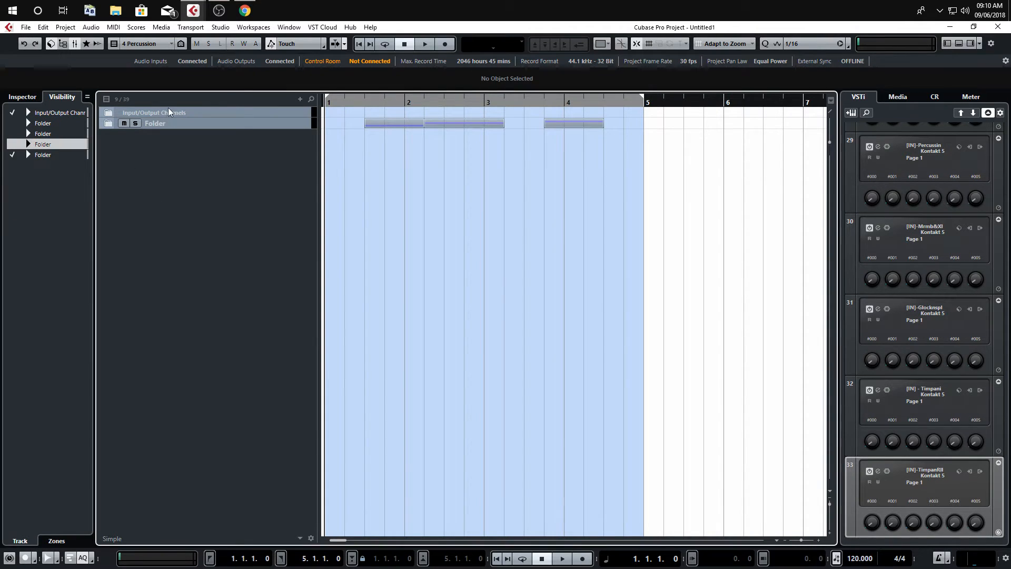
left_click(170, 121)
Review the key commands assigned to Visibility Configurations 1 to 8 under Channel & Track Visibility.
left_click(24, 29)
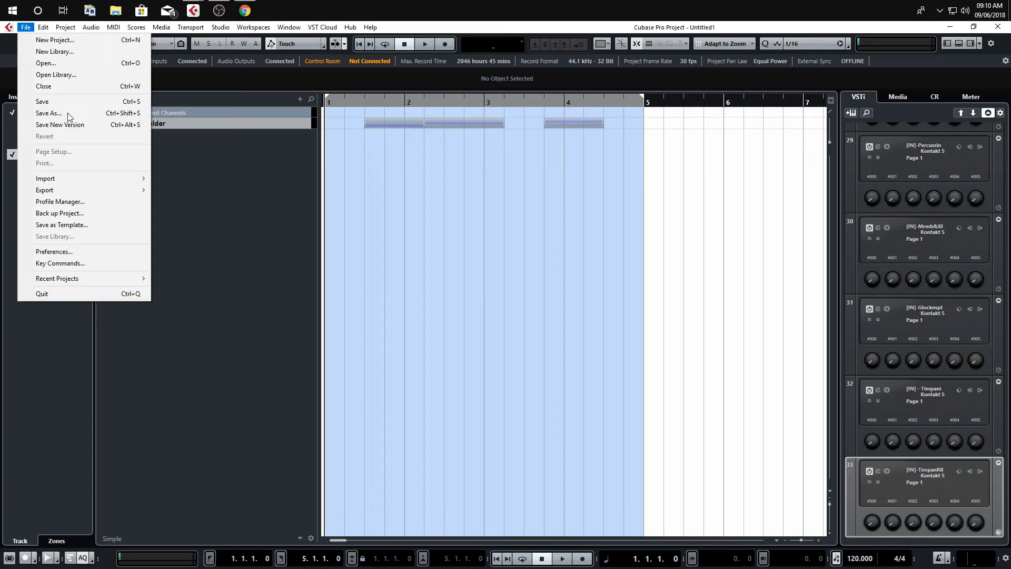
left_click(108, 262)
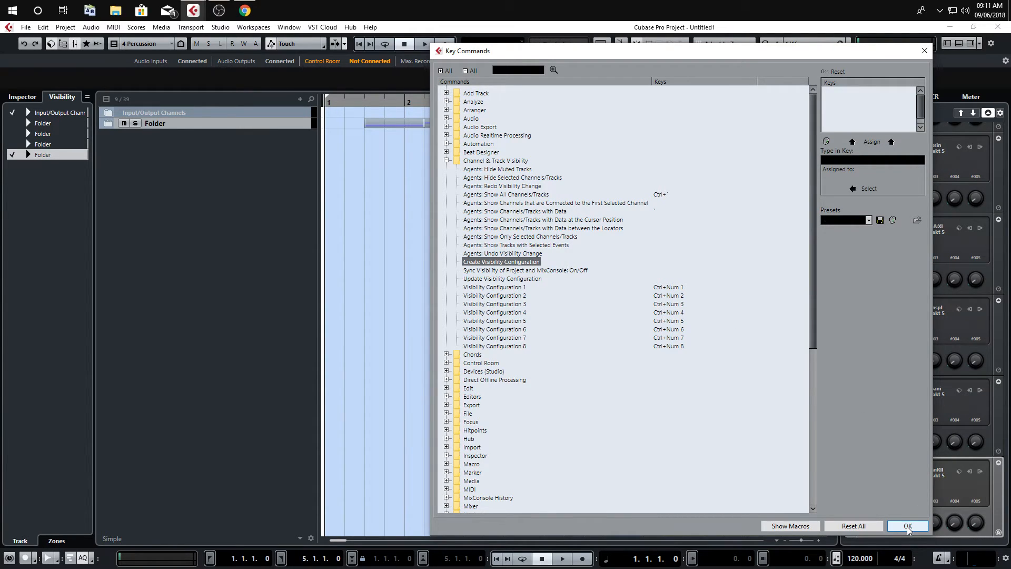
left_click(925, 50)
Recall the Brass, Strings and Woodwinds visibility configurations in turn, expanding all four instrument folders along the way.
key("ctrl+1")
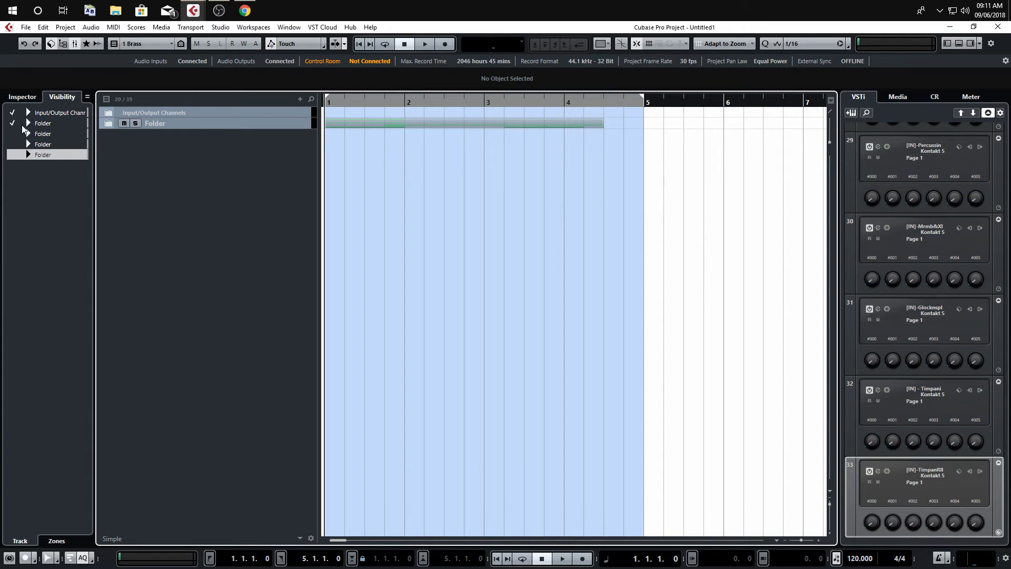
left_click(27, 124)
key("ctrl+2")
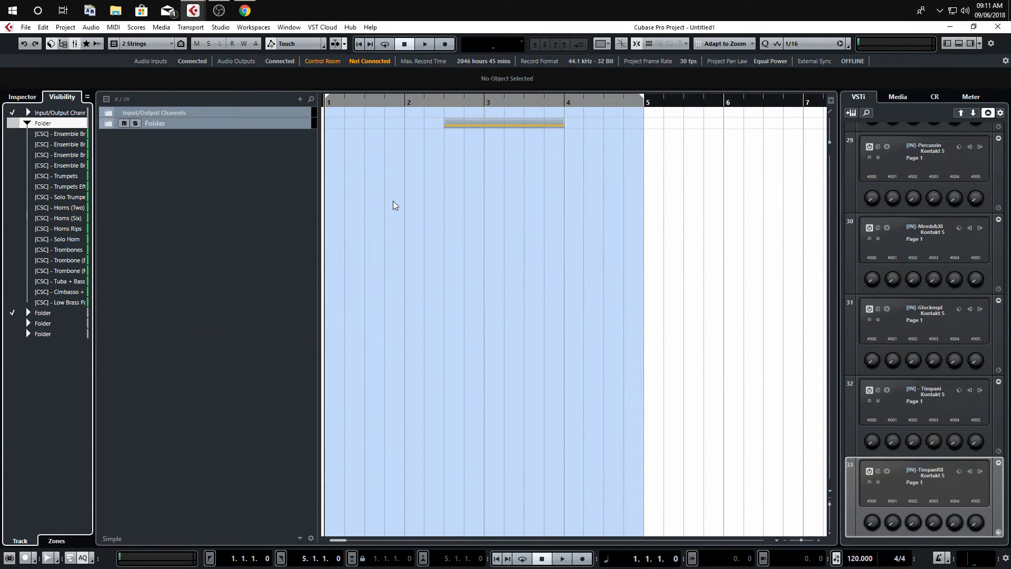
left_click(108, 124)
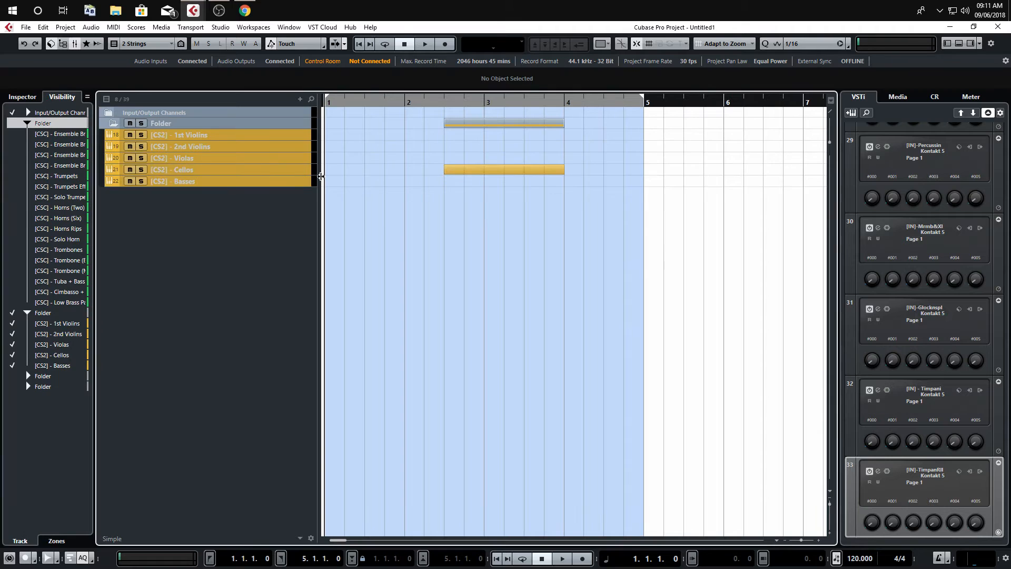
left_click(28, 375)
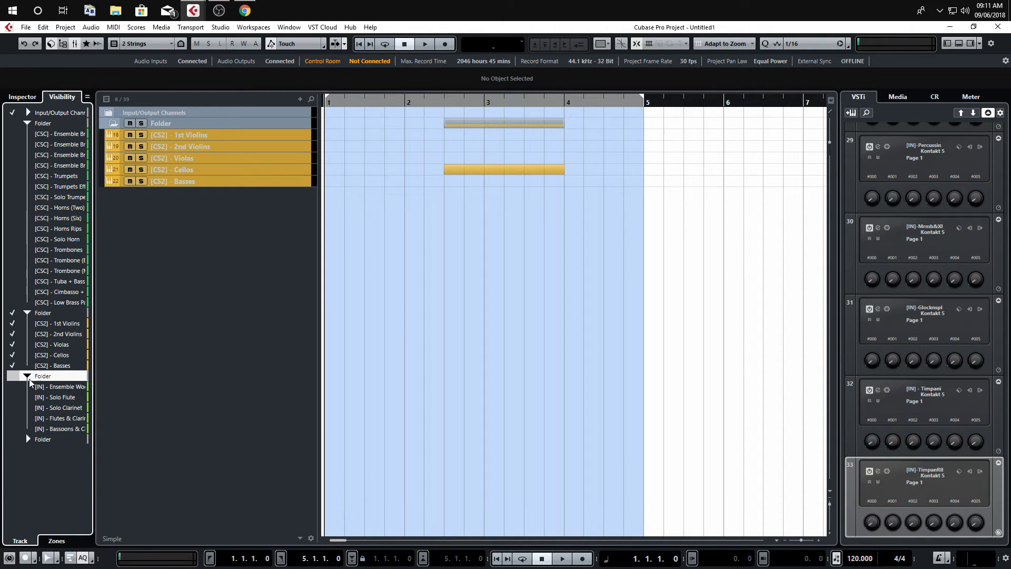
left_click(27, 439)
key("ctrl+3")
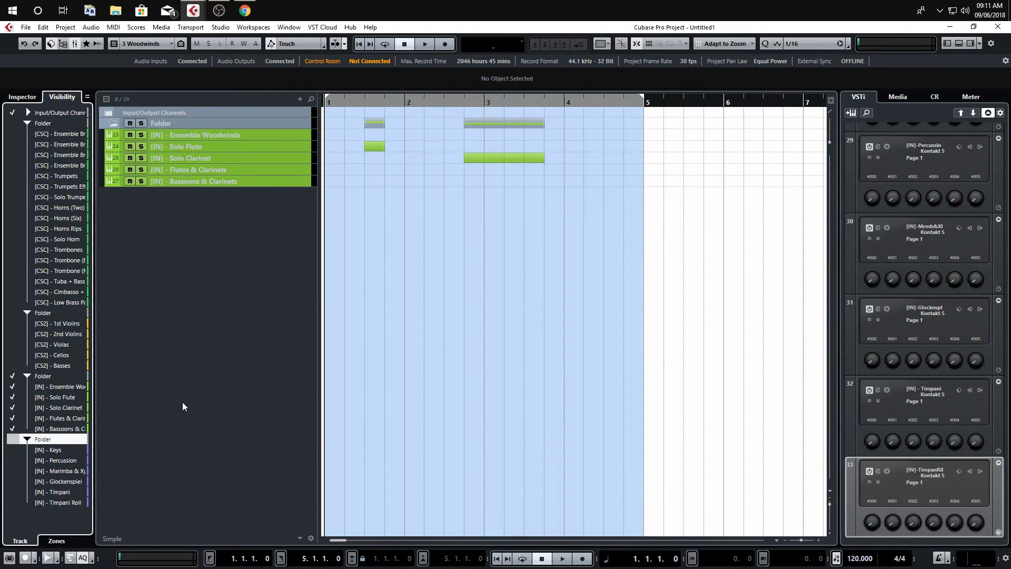
Switch back and forth among the Brass, Strings, Woodwinds and Percussion visibility configurations to compare their track lists.
key("ctrl+1")
key("ctrl+4")
key("ctrl+1")
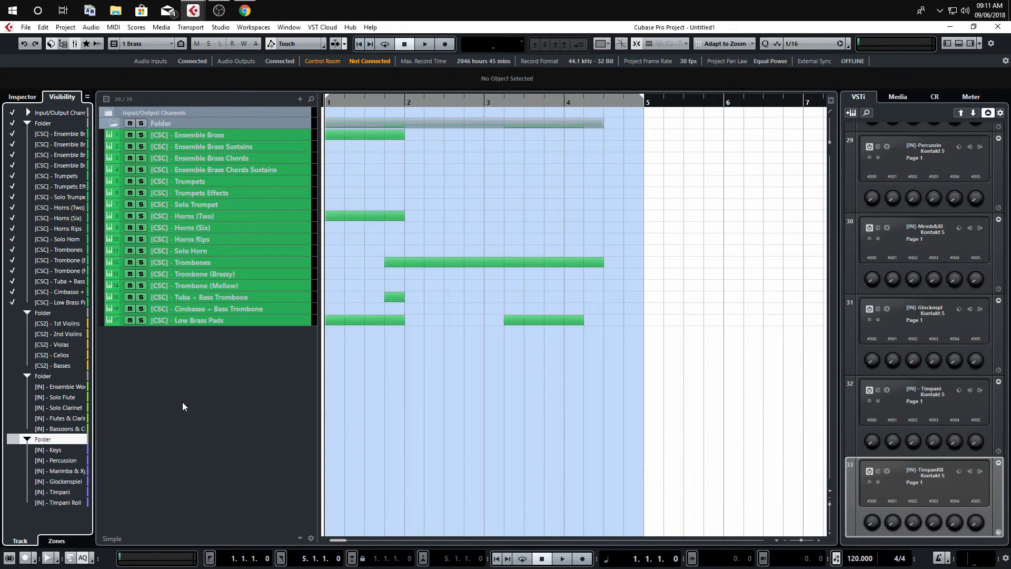
key("ctrl+3")
key("ctrl+1")
key("ctrl+3")
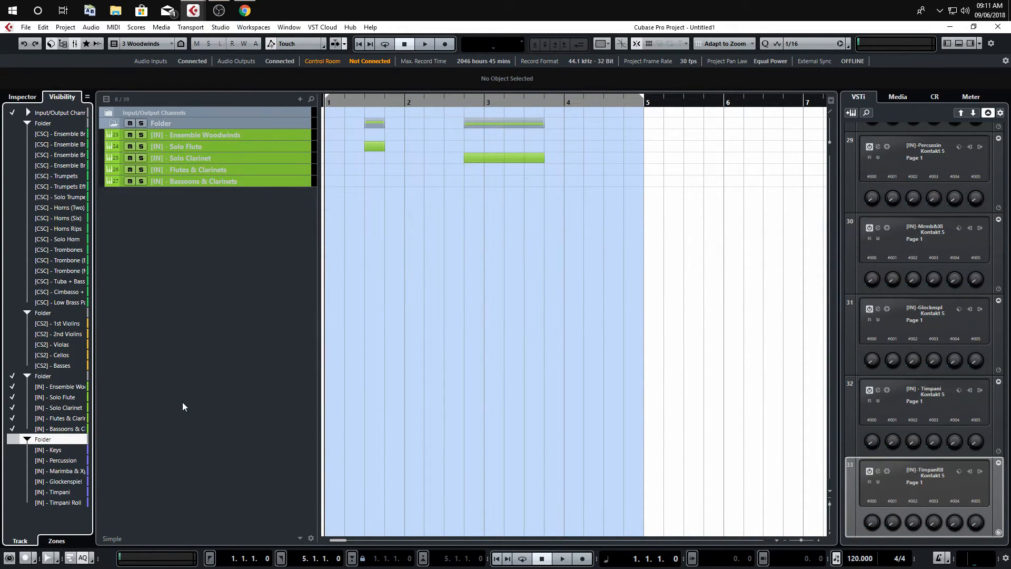
key("ctrl+1")
key("ctrl+2")
key("ctrl+3")
key("ctrl+4")
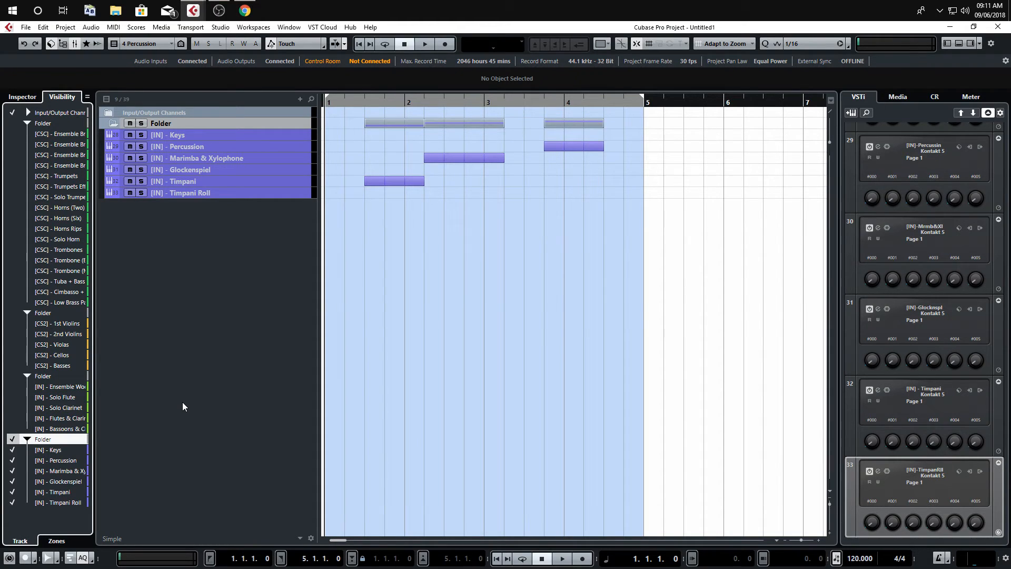
key("ctrl+1")
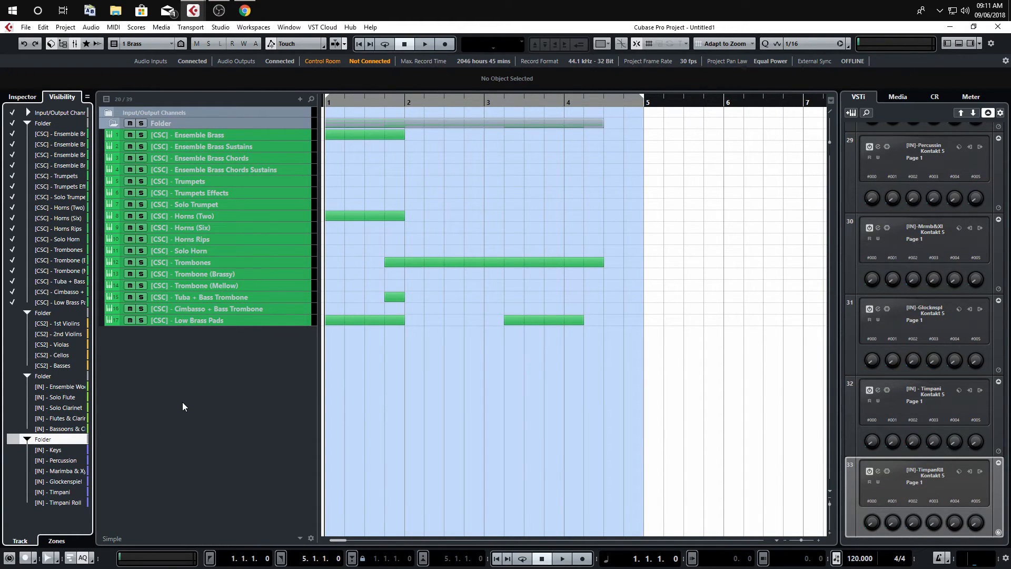
key("ctrl+2")
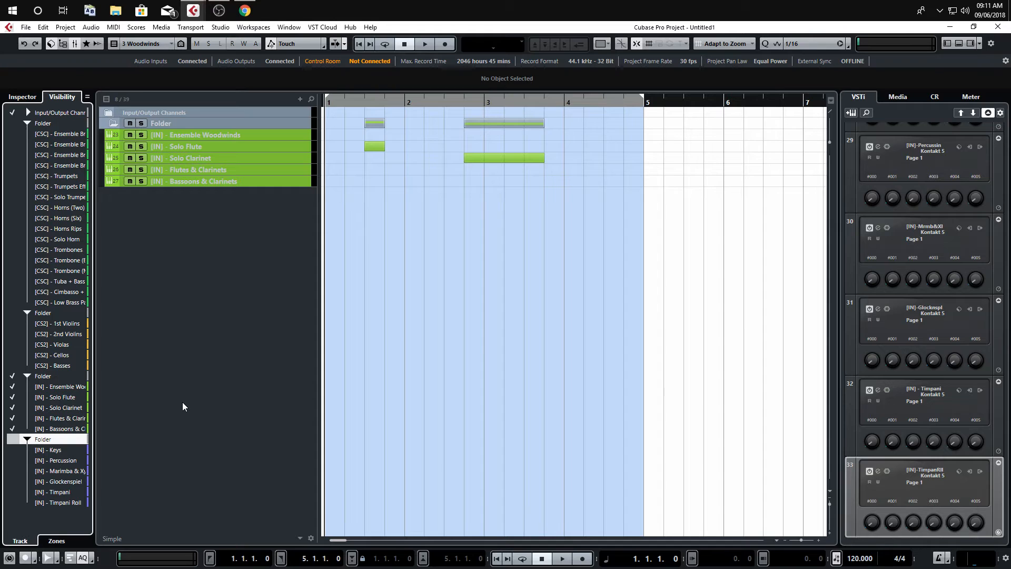
key("ctrl+4")
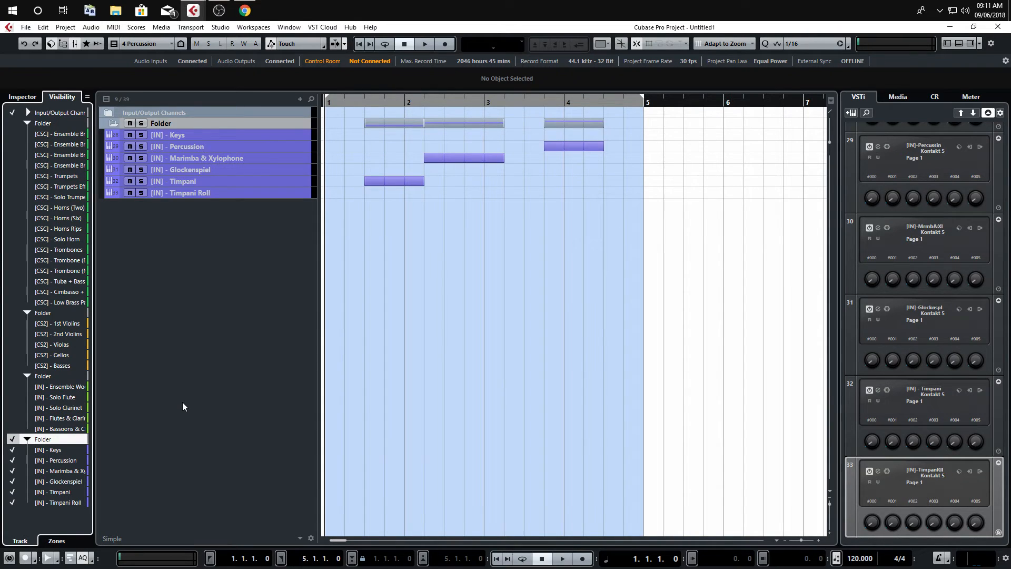
Filter the track list to only the tracks with data, and restore the view of all tracks.
key("ctrl+5")
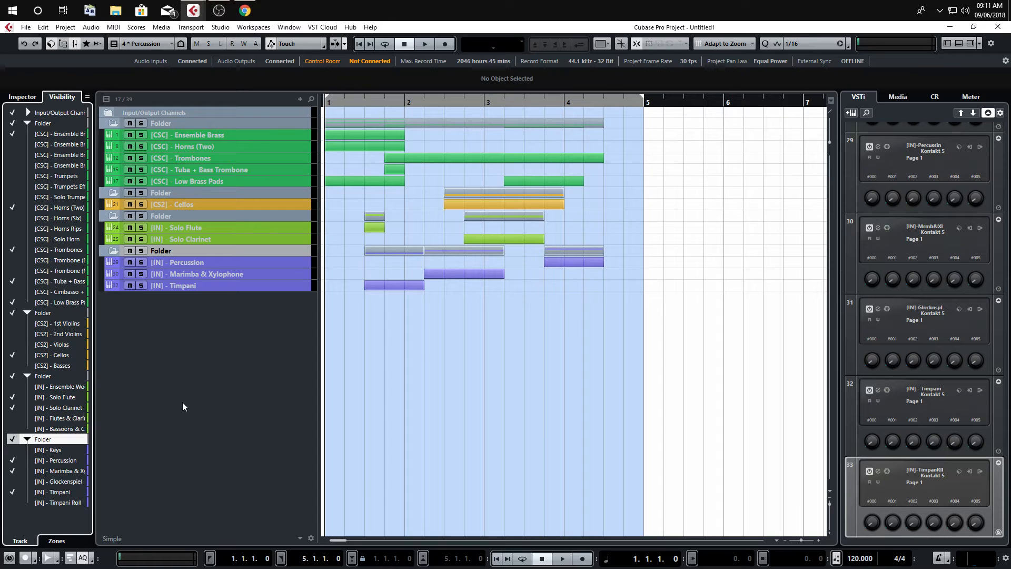
key("ctrl+6")
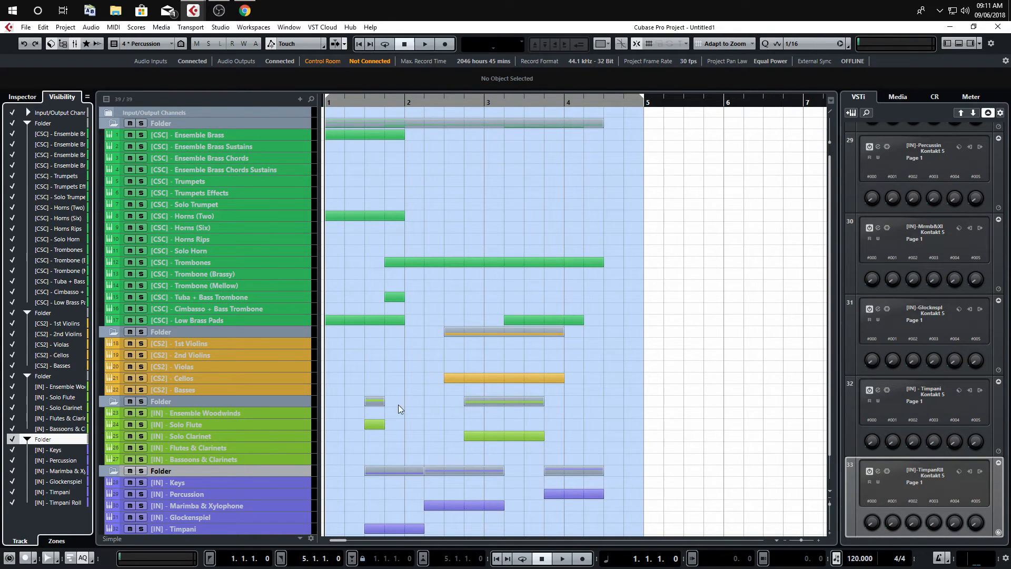
scroll(605, 446, "down", 2)
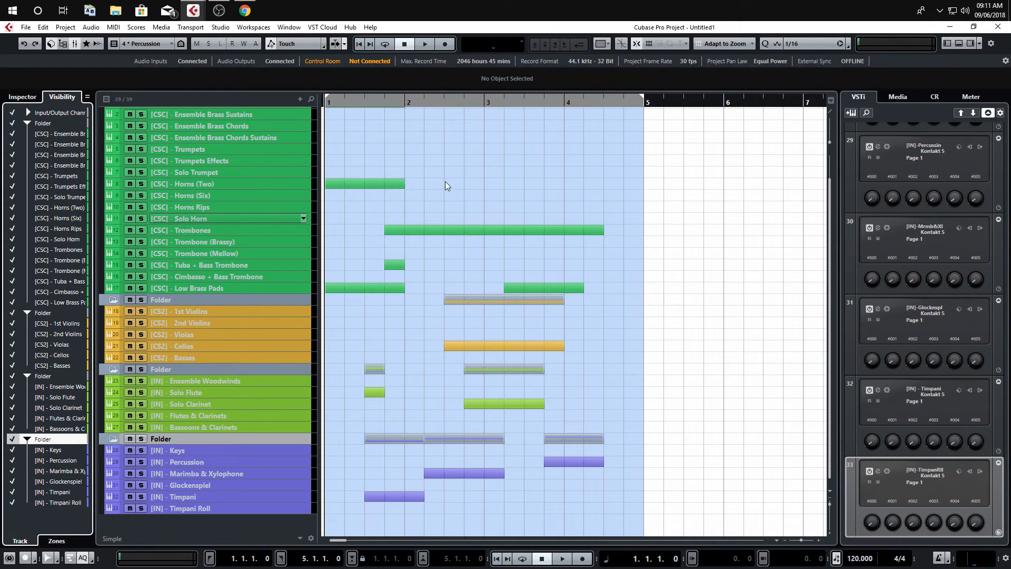
scroll(439, 185, "up", 3)
Move all brass tracks from Ensemble Brass to Low Brass Pads out of their folder and remove the emptied folder.
left_click(253, 136)
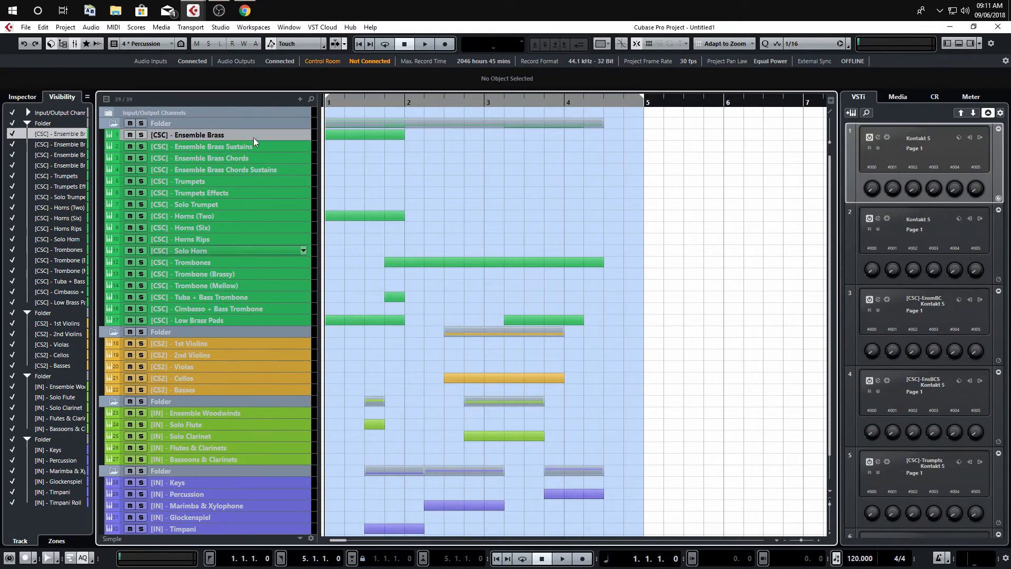
left_click(276, 322, "shift")
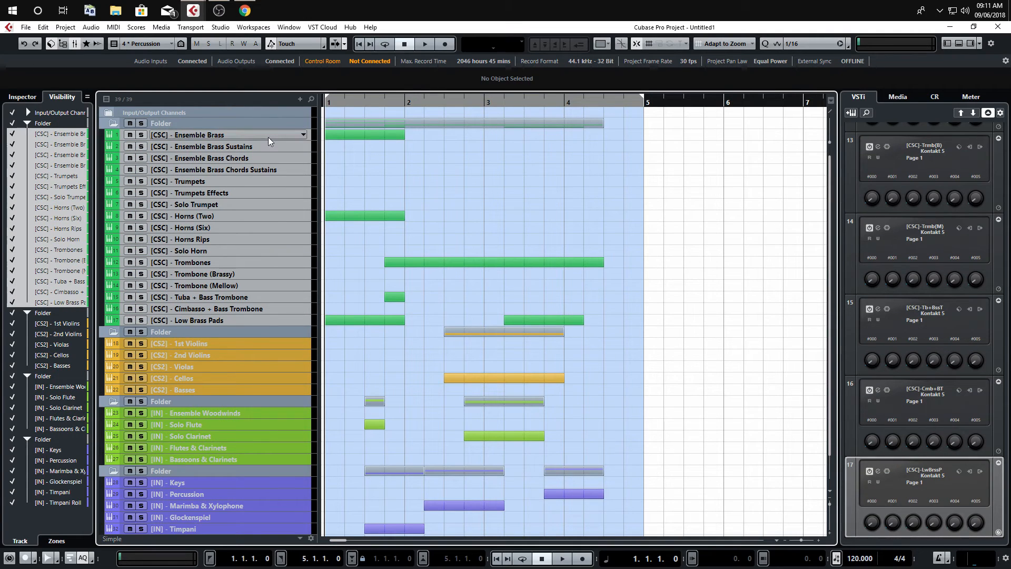
left_click_drag(255, 135, 252, 118)
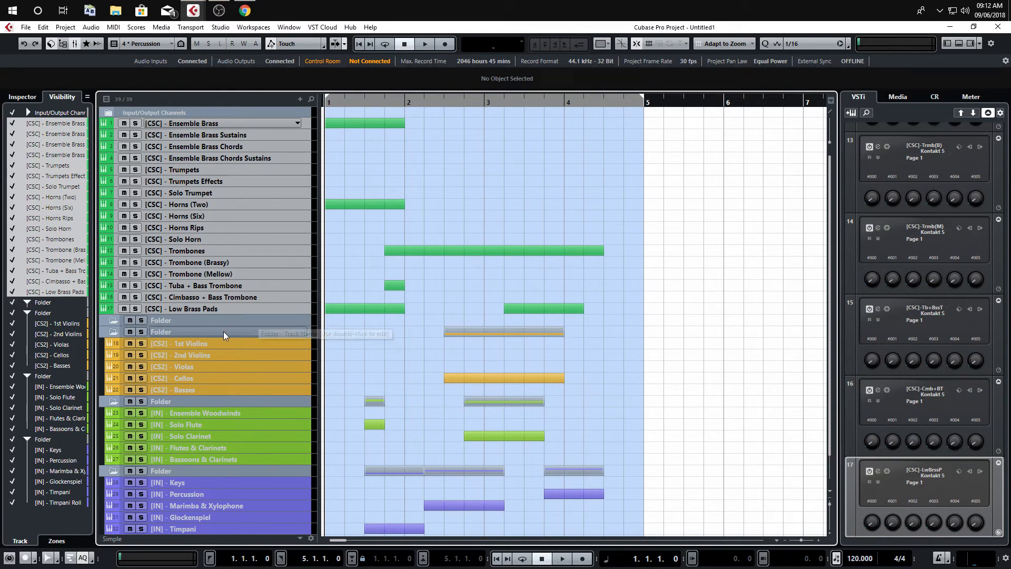
right_click(214, 320)
left_click(280, 364)
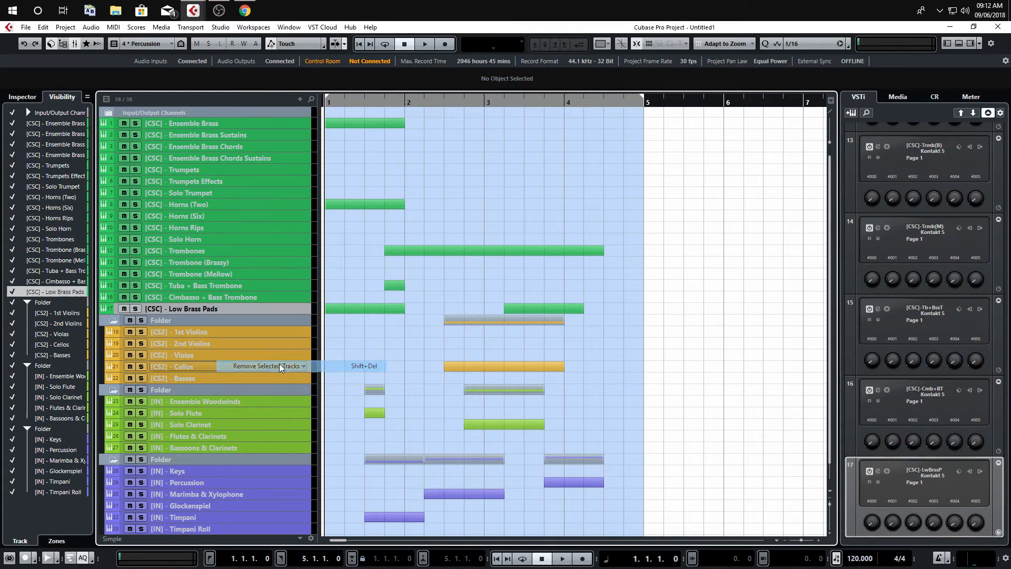
Select all the brass tracks and locate the Selected Tracks to new Folder and Add Group Channel macro in Key Commands.
left_click(253, 127)
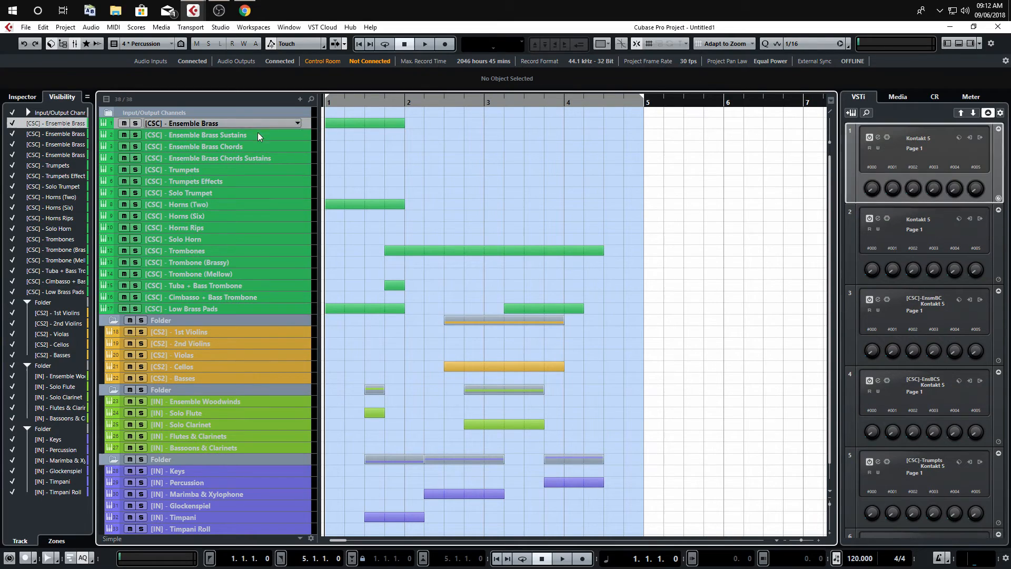
left_click(268, 304, "shift")
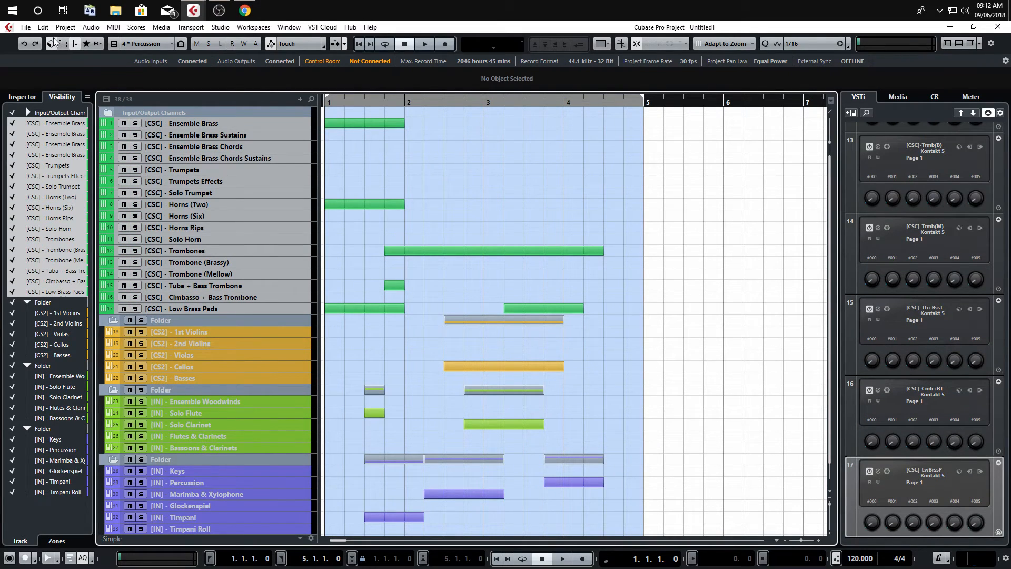
left_click(25, 27)
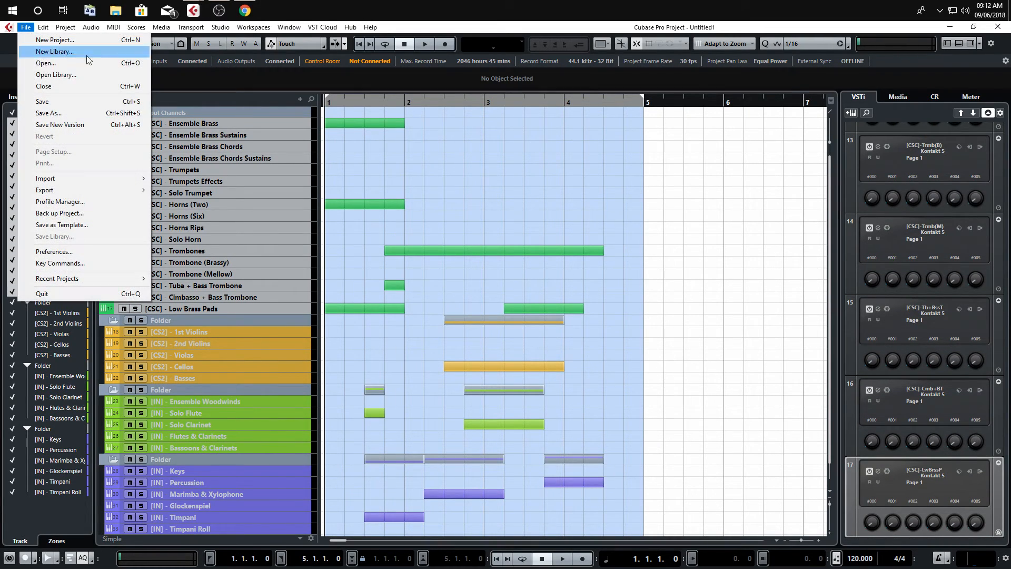
left_click(124, 272)
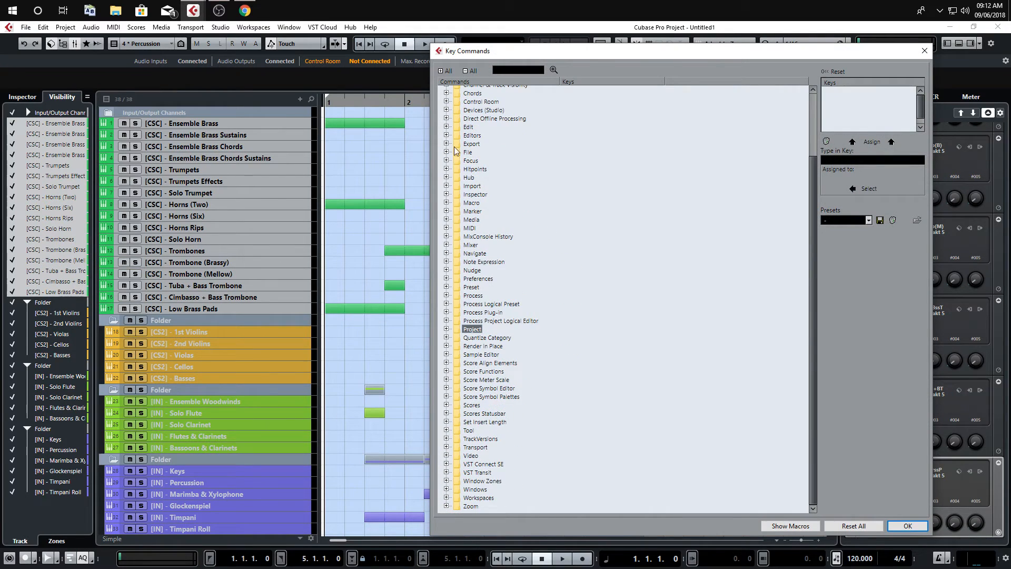
left_click_drag(593, 51, 489, 29)
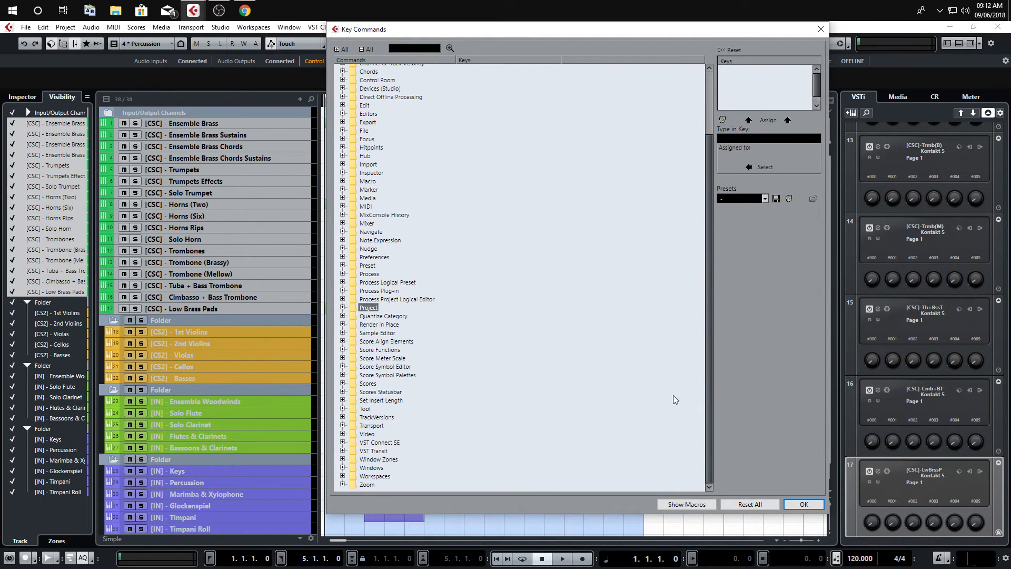
left_click(699, 505)
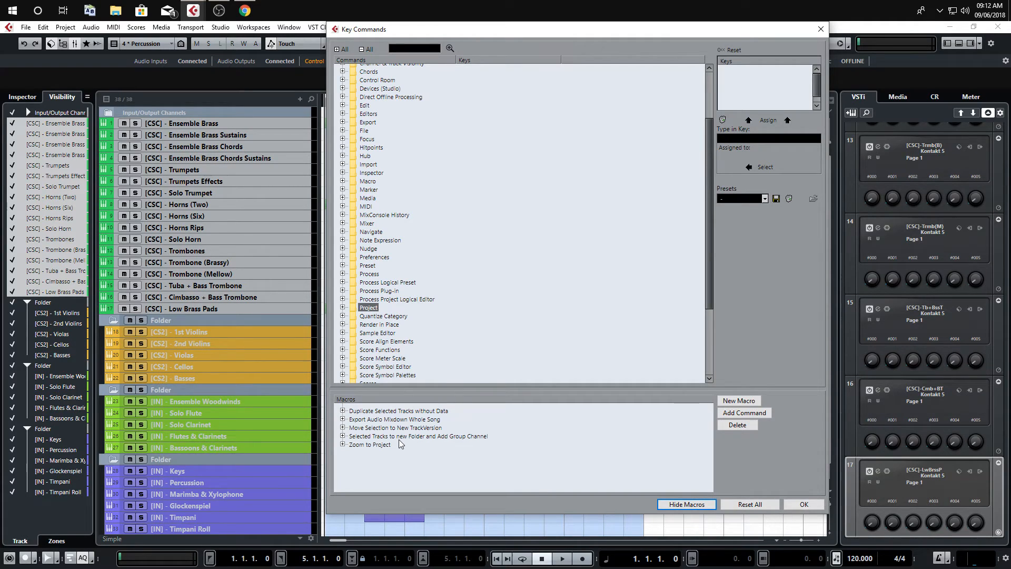
left_click(437, 440)
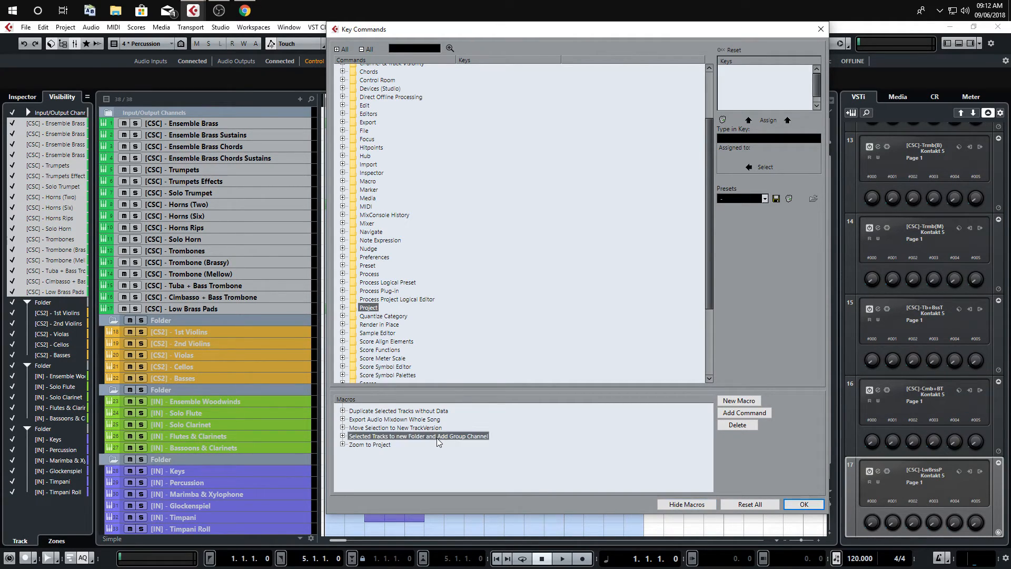
left_click_drag(690, 32, 756, 58)
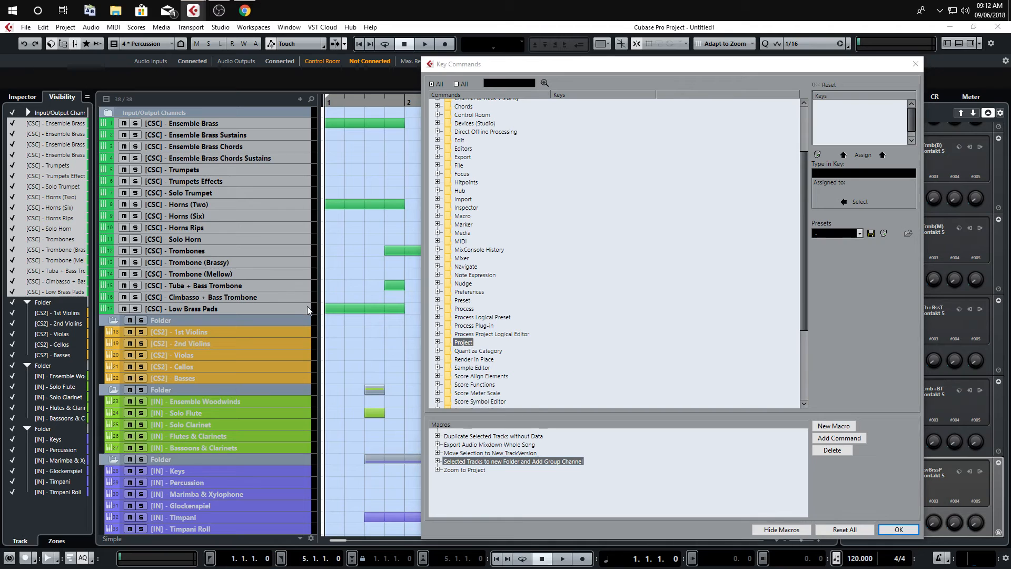
left_click(916, 64)
Select the Ensemble Brass track and examine the commands in the Move Selection to New TrackVersion macro in Key Commands.
left_click(297, 260)
left_click(234, 266)
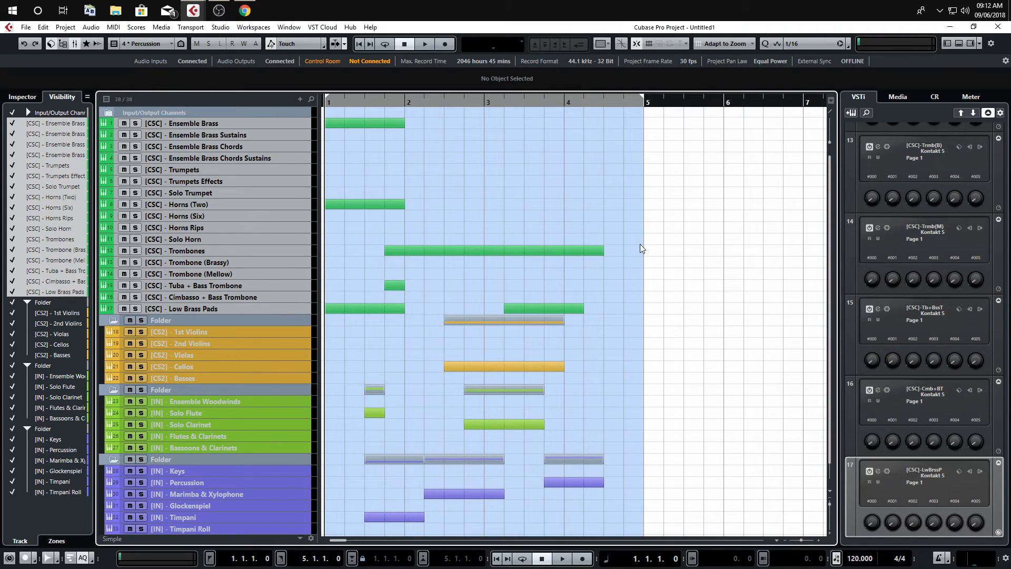
left_click(257, 122)
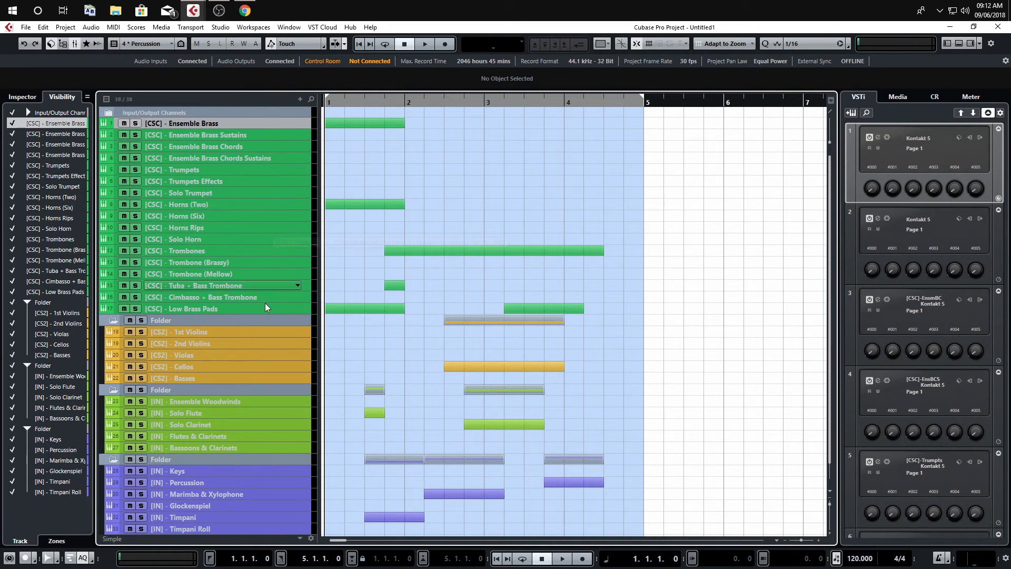
left_click(38, 28)
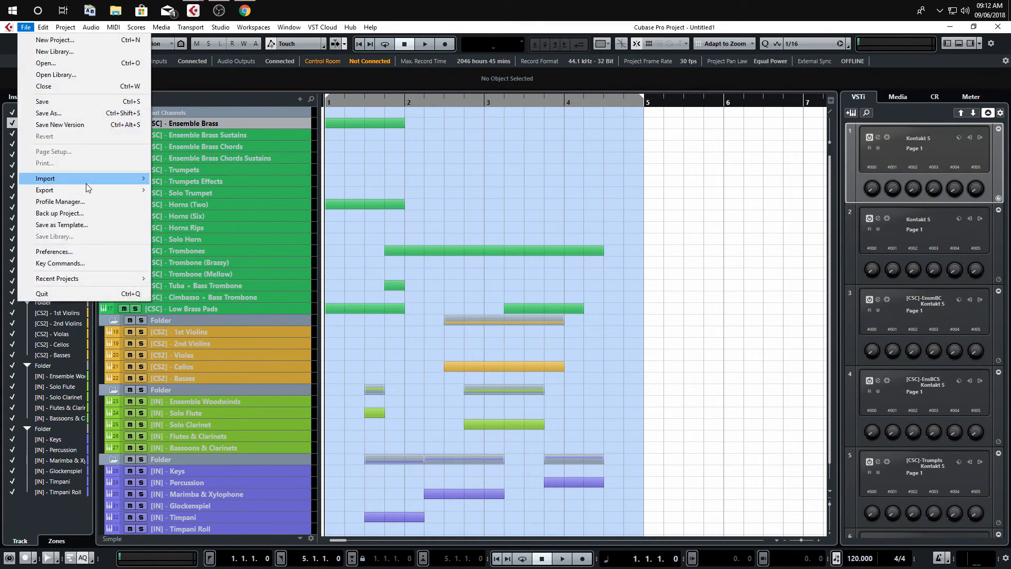
left_click(98, 261)
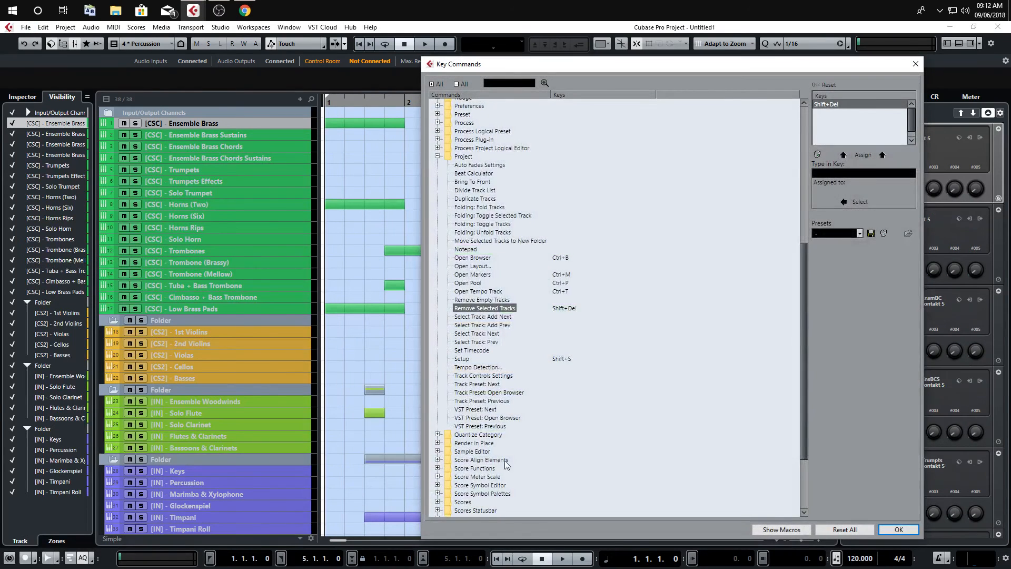
scroll(481, 403, "down", 4)
left_click(781, 529)
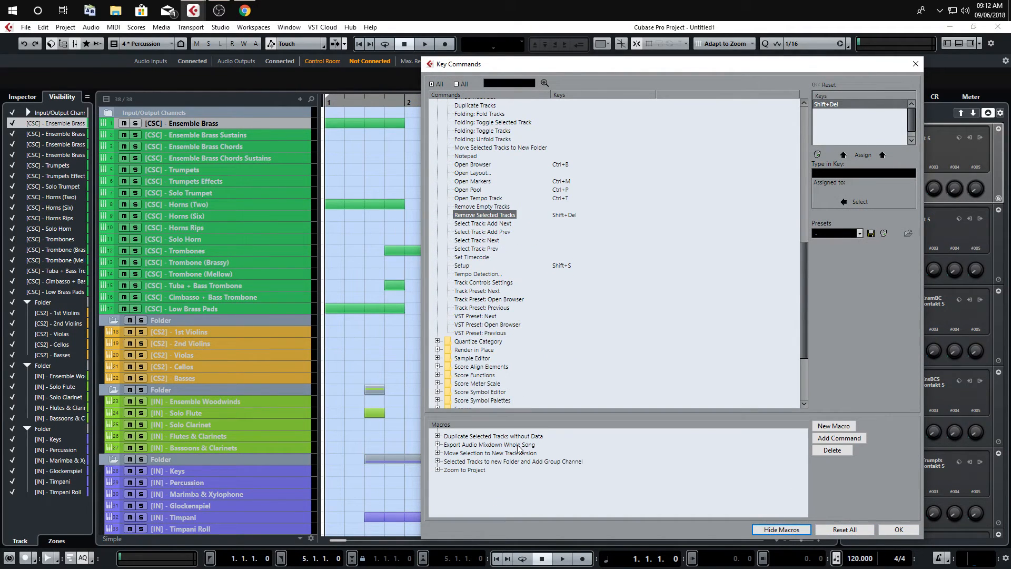
left_click(496, 454)
left_click(438, 452)
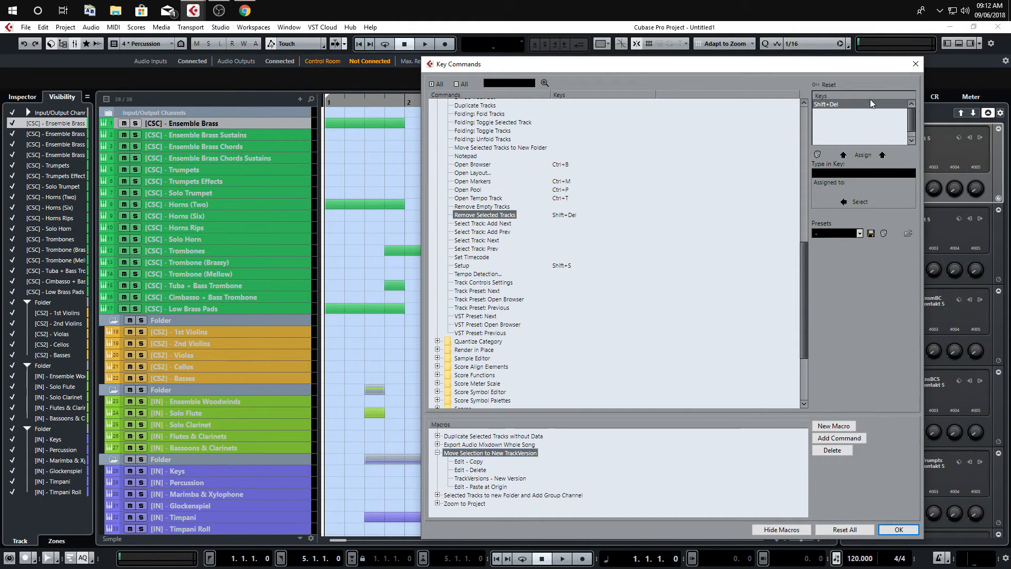
Examine the commands inside the Selected Tracks to new Folder and Add Group Channel macro and close Key Commands.
left_click(477, 496)
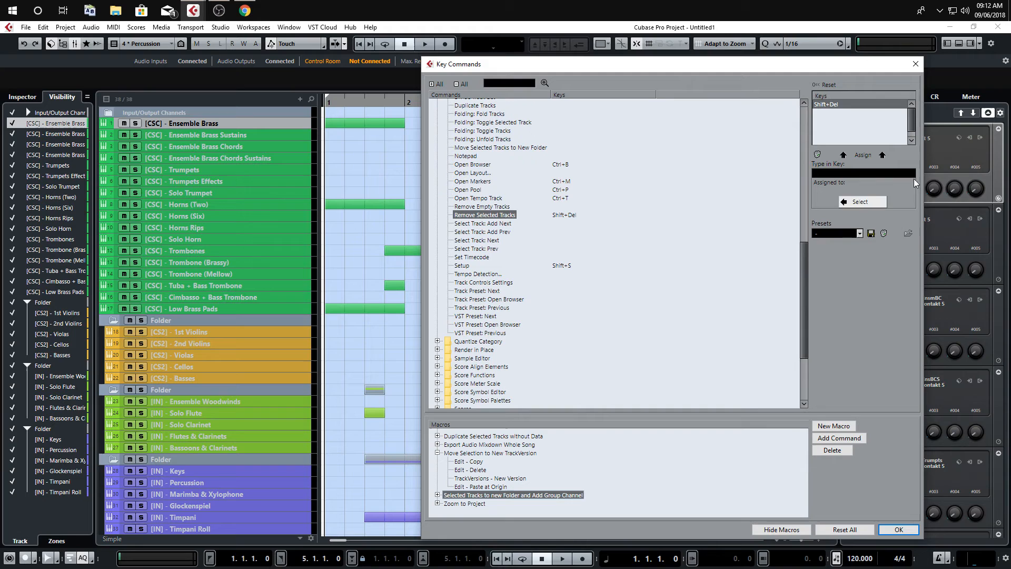
left_click(437, 495)
left_click(463, 504)
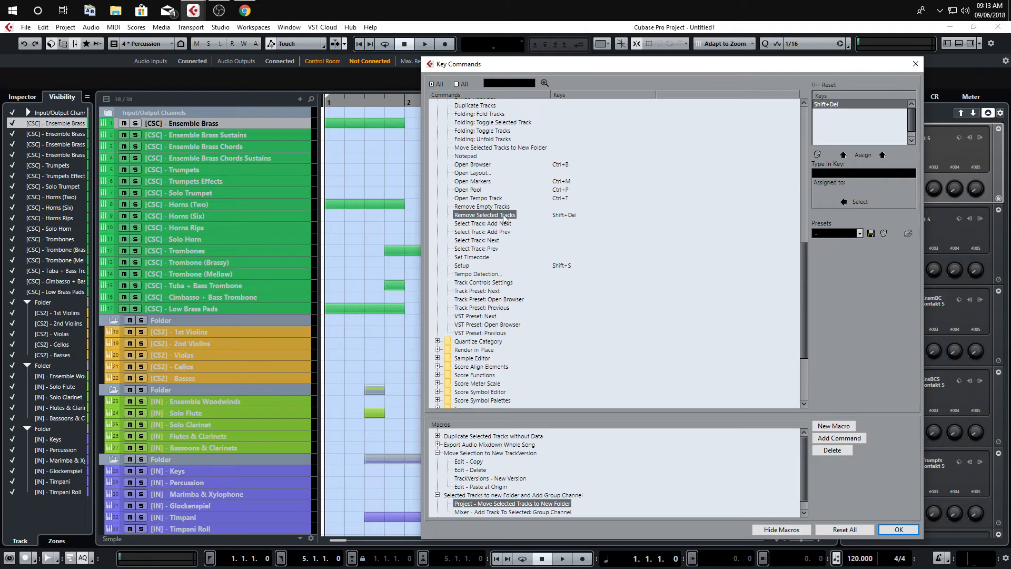
scroll(641, 442, "down", 1)
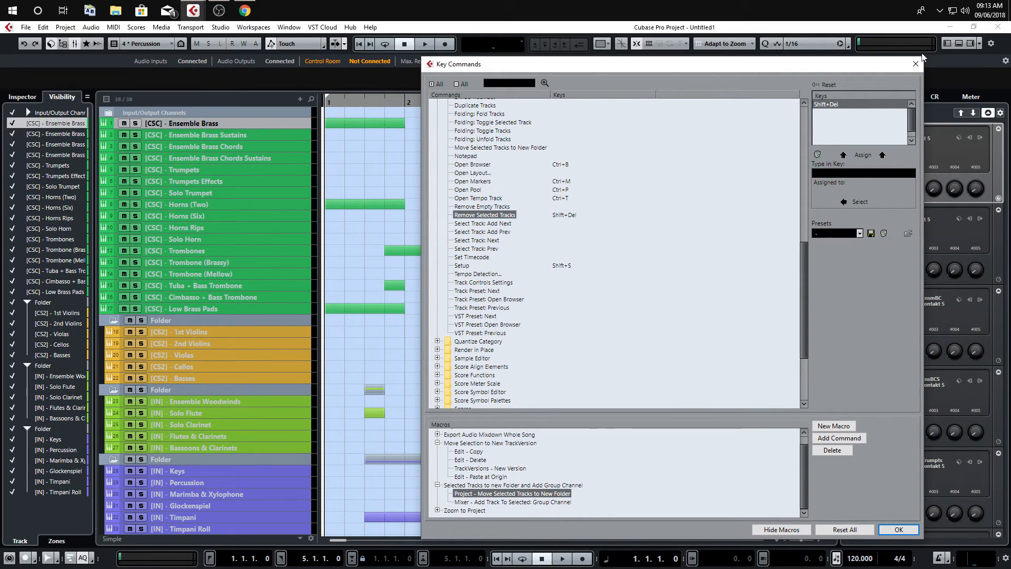
left_click(516, 485)
left_click(519, 493)
left_click(526, 487)
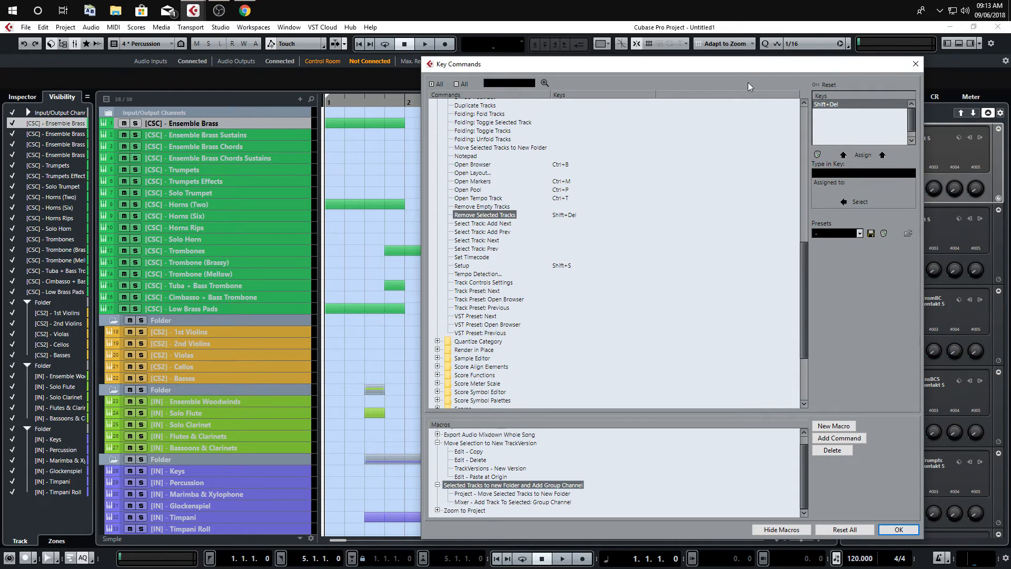
left_click_drag(748, 63, 657, 65)
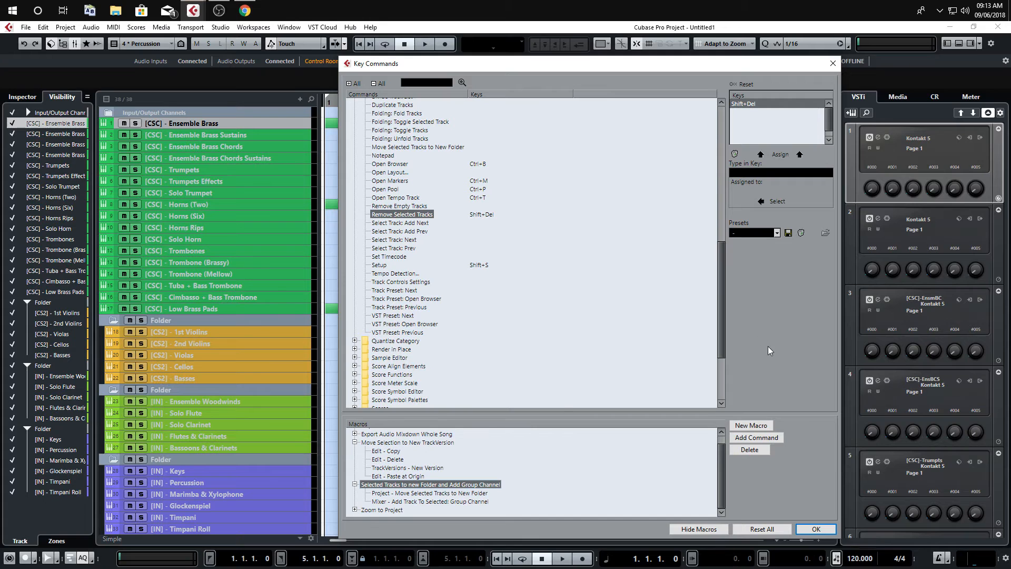
left_click(832, 63)
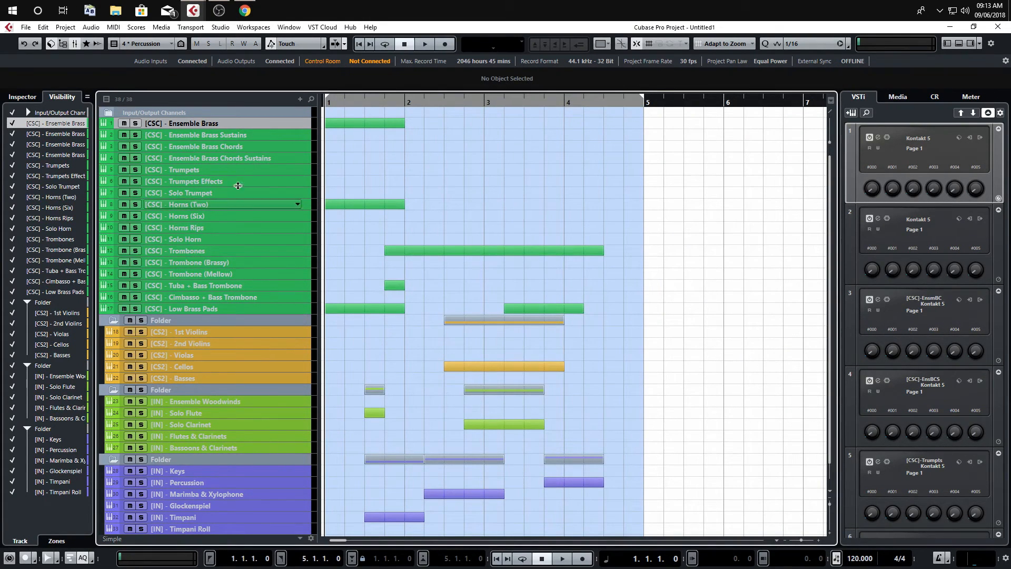
Run the folder-and-group-channel macro on all brass tracks, adding a stereo group named Brass with Create Inside Folder.
left_click(281, 307, "shift")
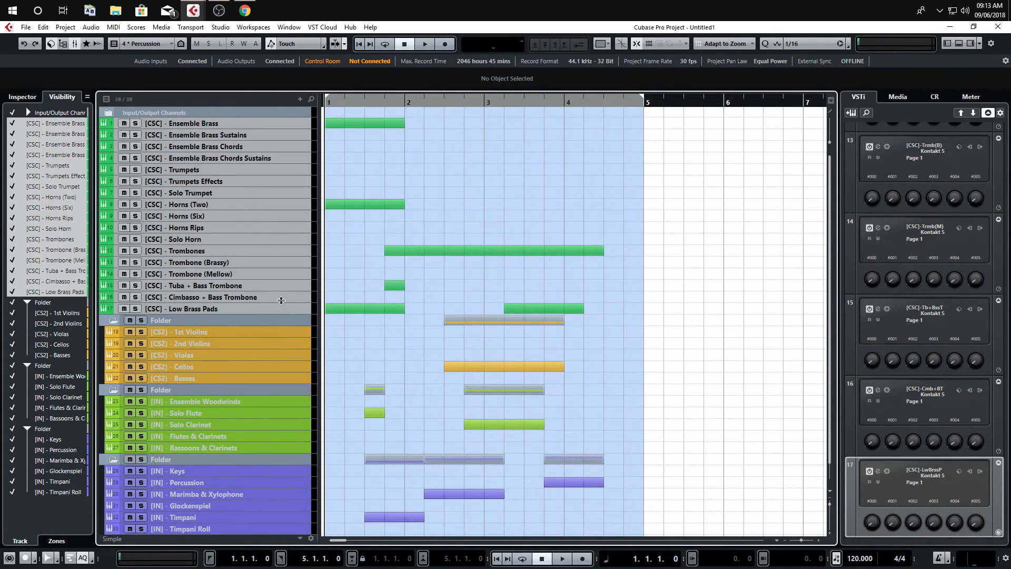
key("ctrl+shift+g")
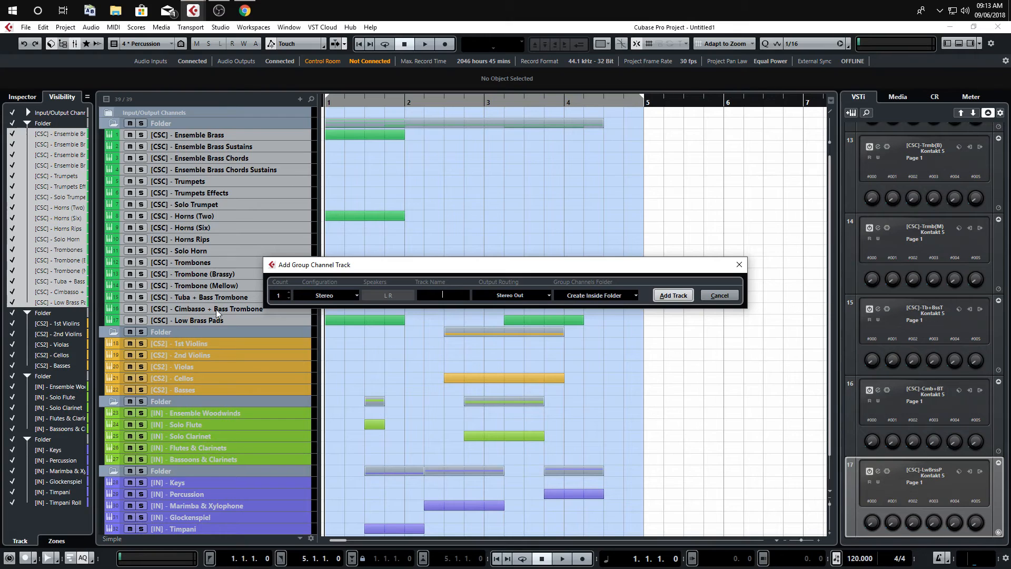
left_click(602, 297)
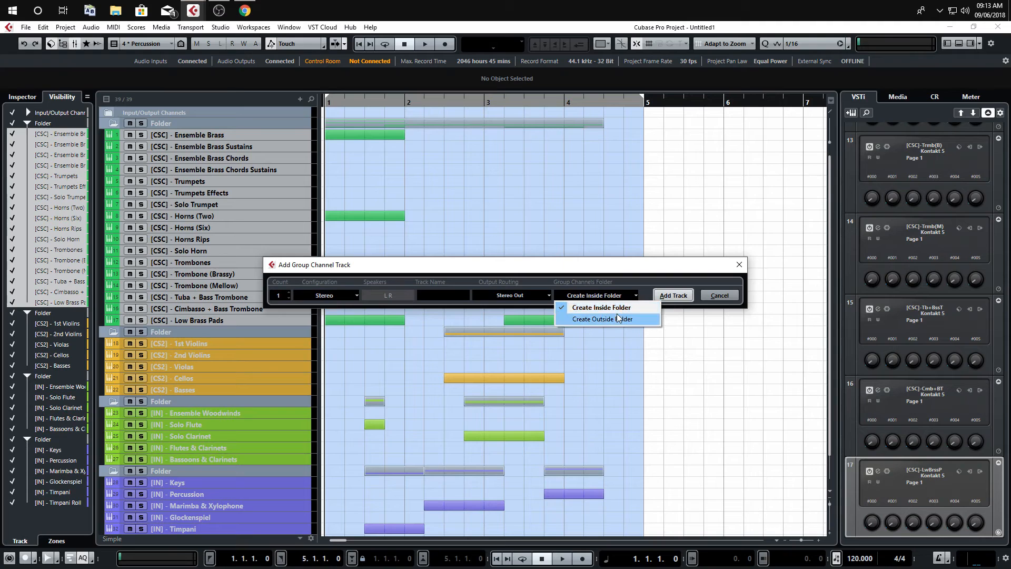
left_click(647, 275)
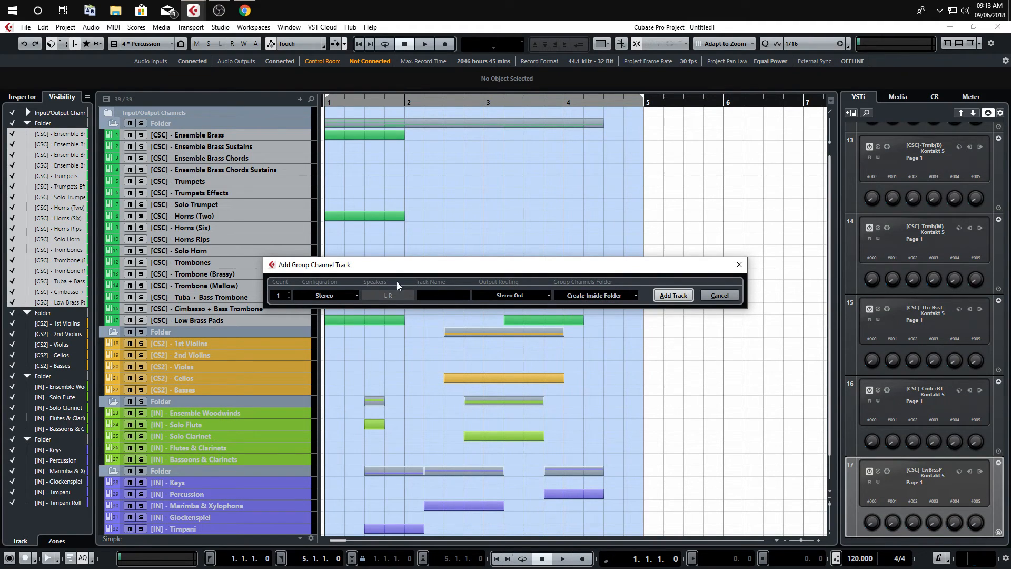
left_click(442, 294)
type("Brass")
left_click(680, 295)
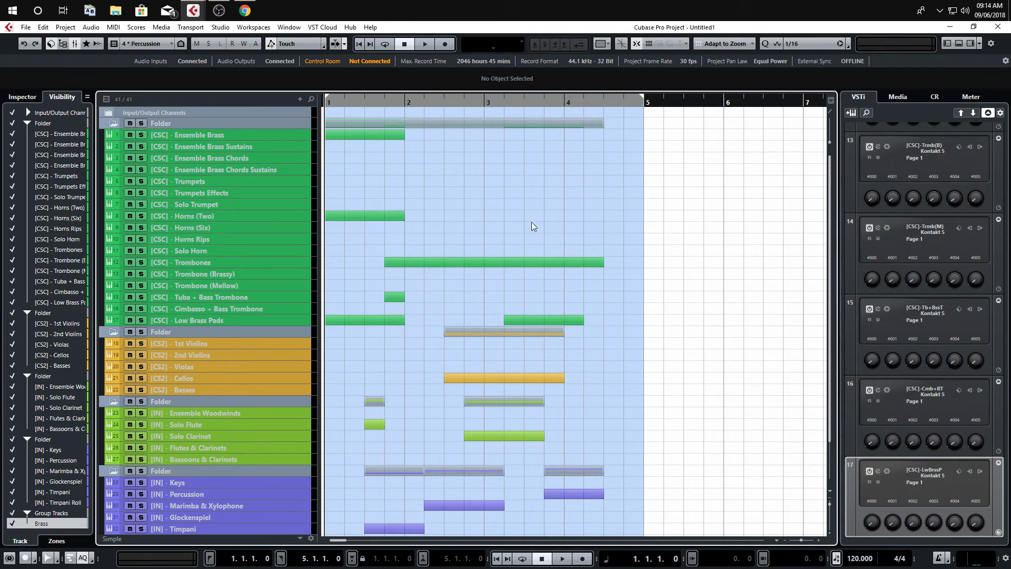
Check the new brass folder and the Brass group channel in the track list and in the MixConsole.
scroll(255, 297, "down", 3)
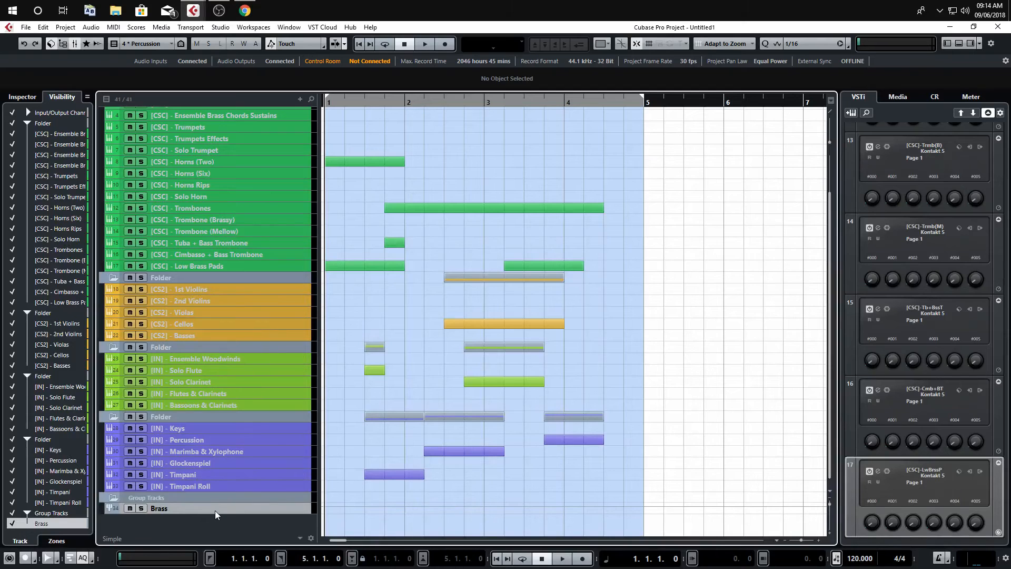
scroll(215, 518, "up", 3)
double_click(172, 123)
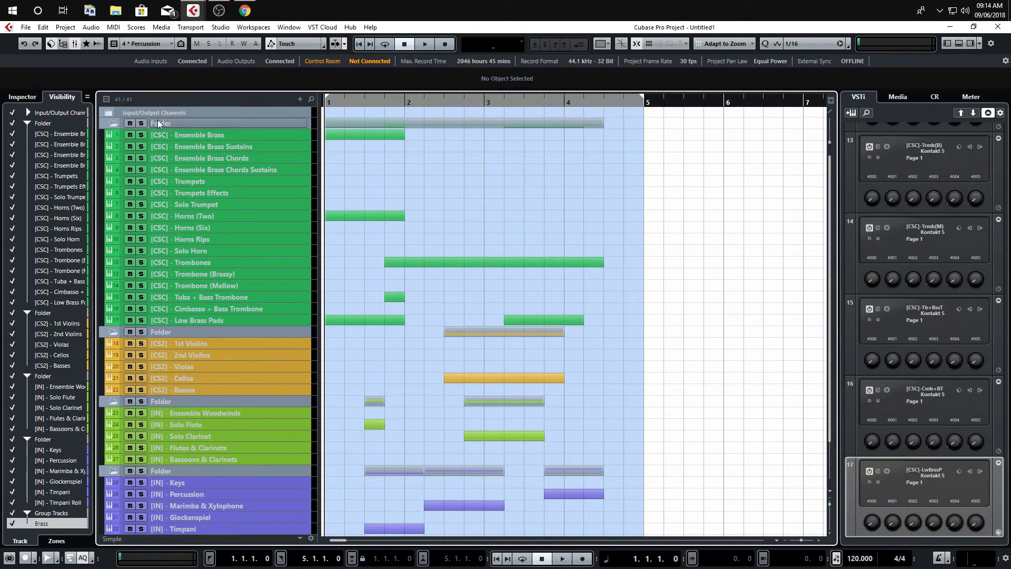
scroll(216, 303, "down", 3)
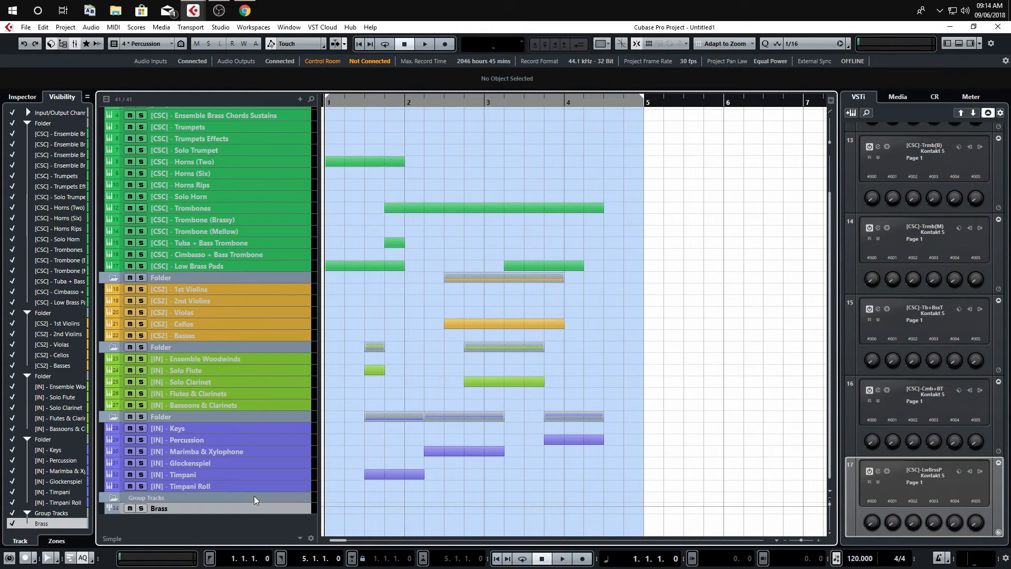
key("F3")
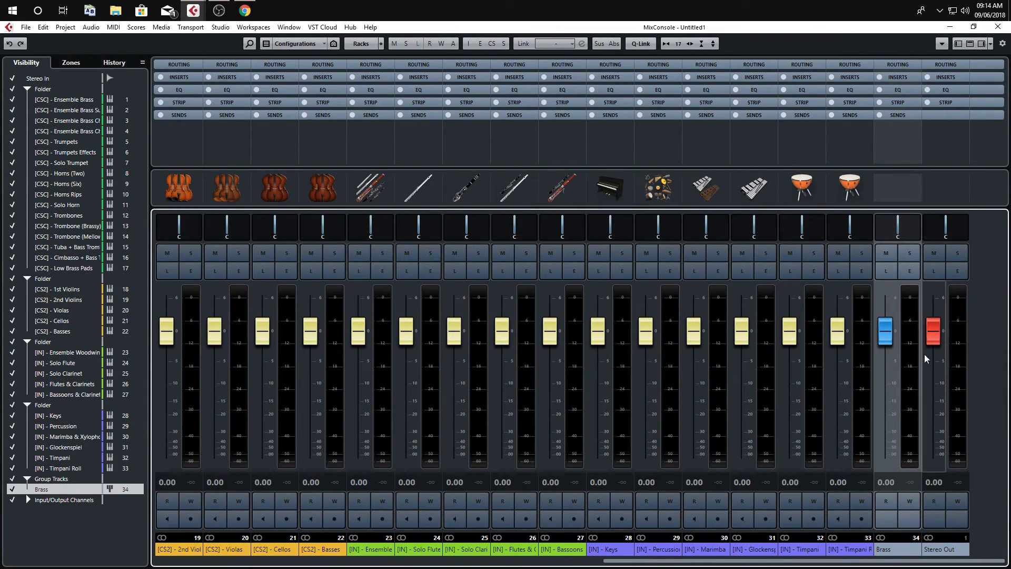
left_click(997, 27)
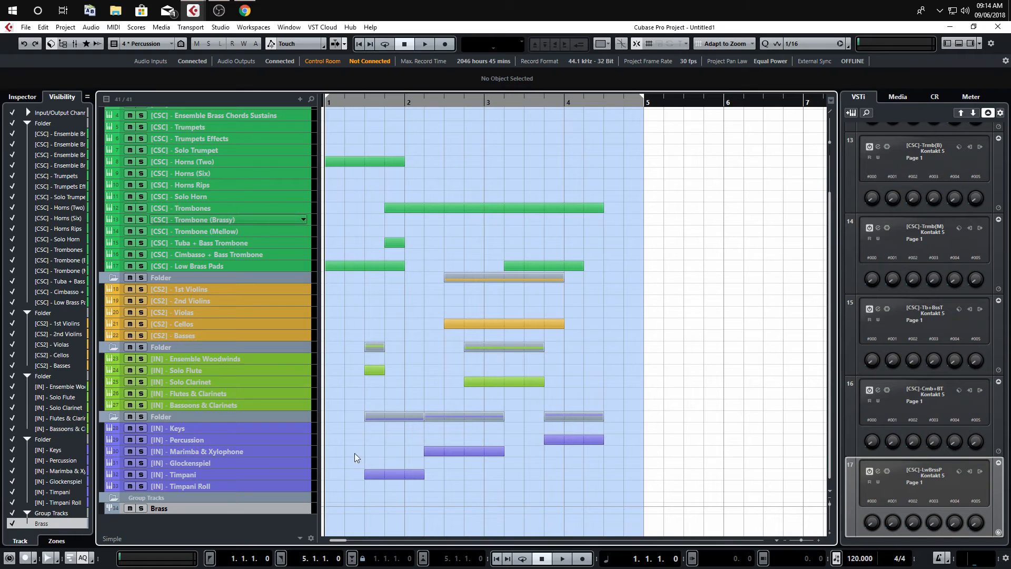
Move the string tracks from 1st Violins to Basses out of their folder and remove the emptied folder.
left_click(233, 274)
left_click(232, 289)
left_click(241, 336, "shift")
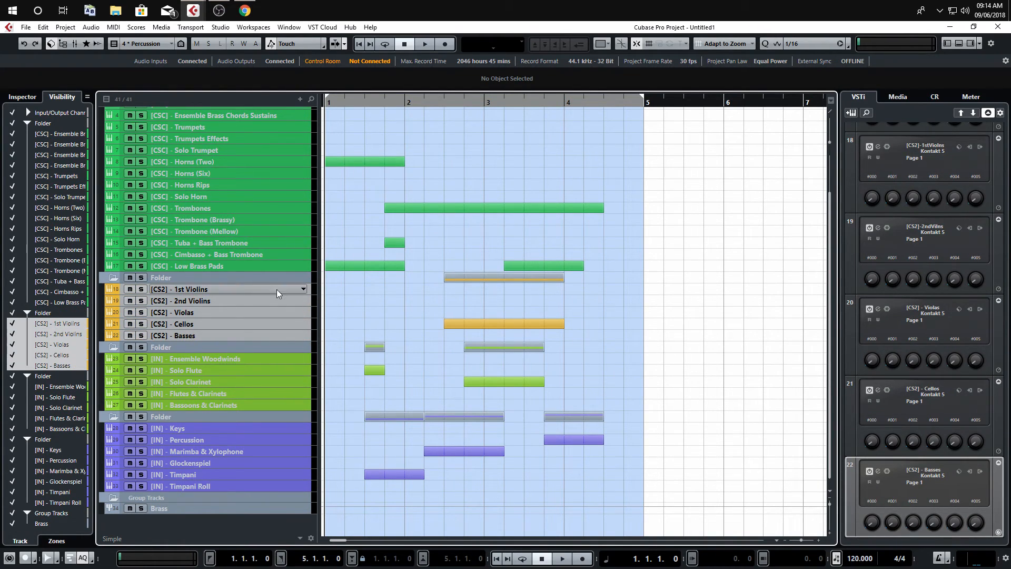
left_click_drag(288, 298, 289, 272)
right_click(216, 334)
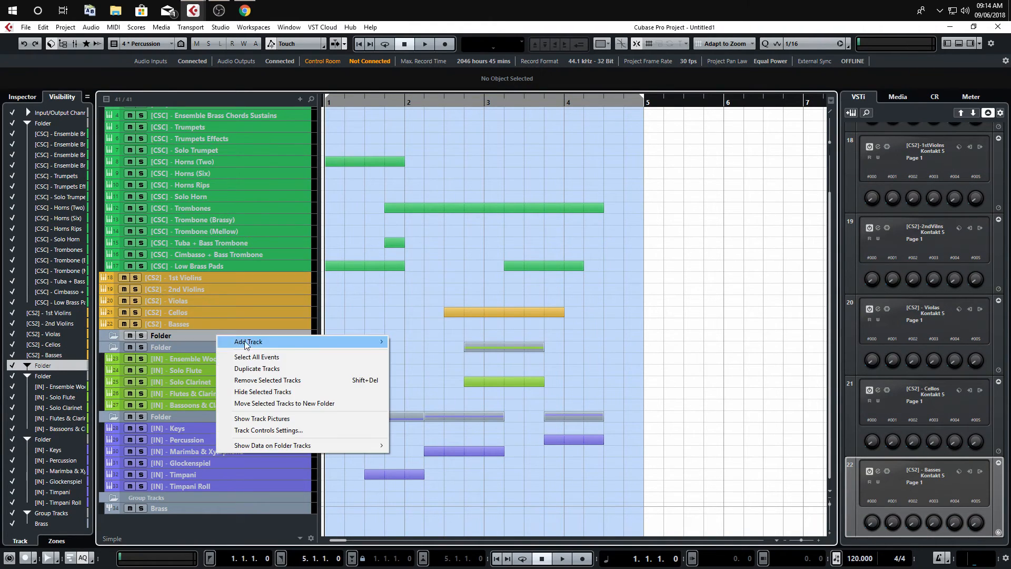
left_click(290, 379)
Open Key Commands and select the Group Channel command inside the Selected Tracks to new Folder and Add Group Channel macro.
left_click(25, 27)
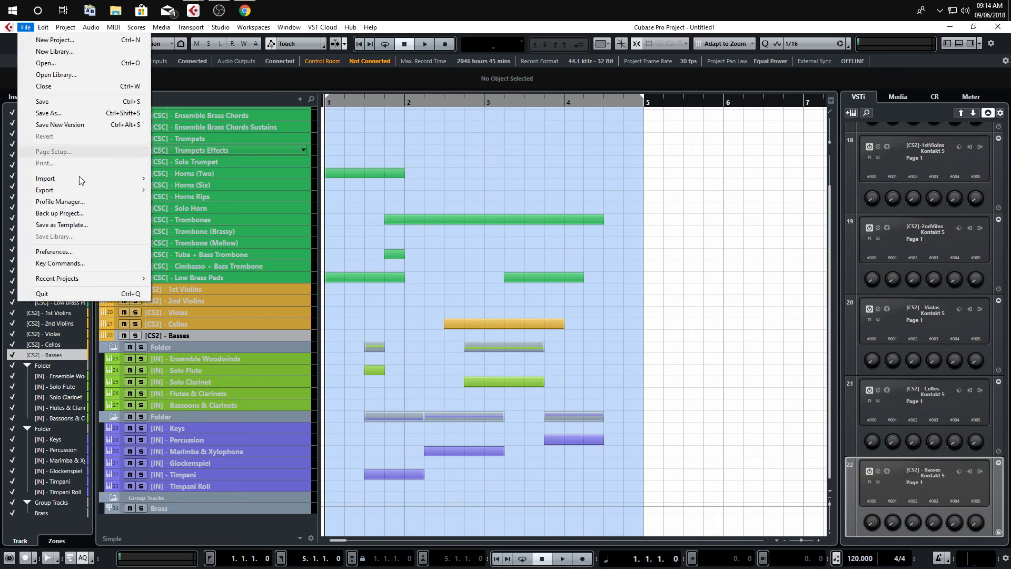
left_click(86, 263)
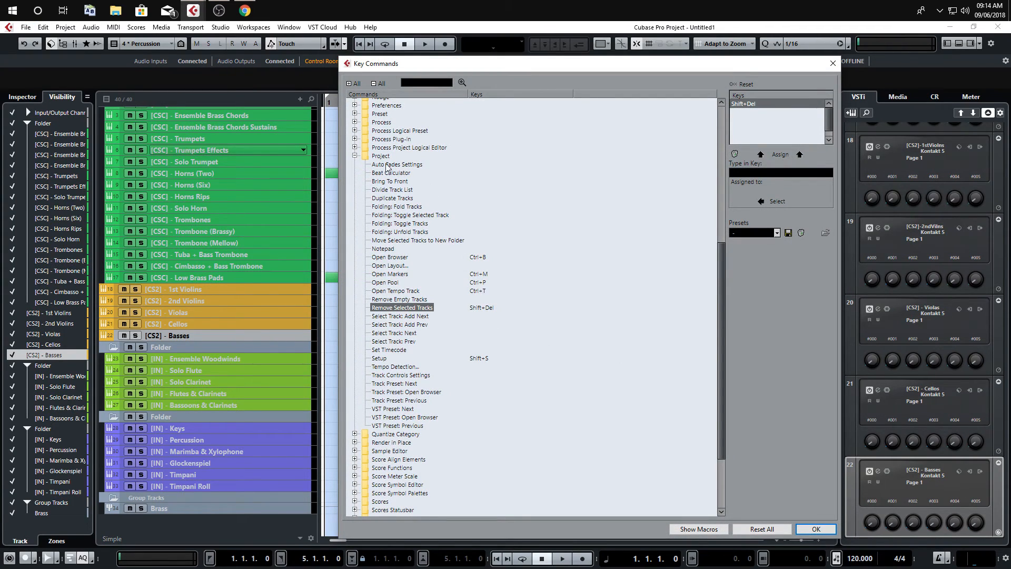
left_click(355, 156)
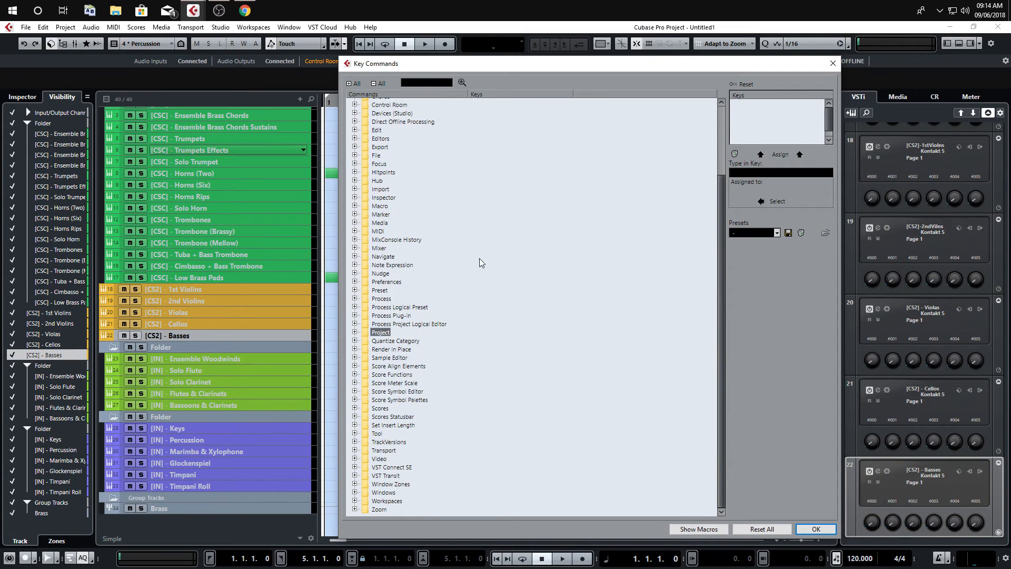
scroll(450, 363, "up", 3)
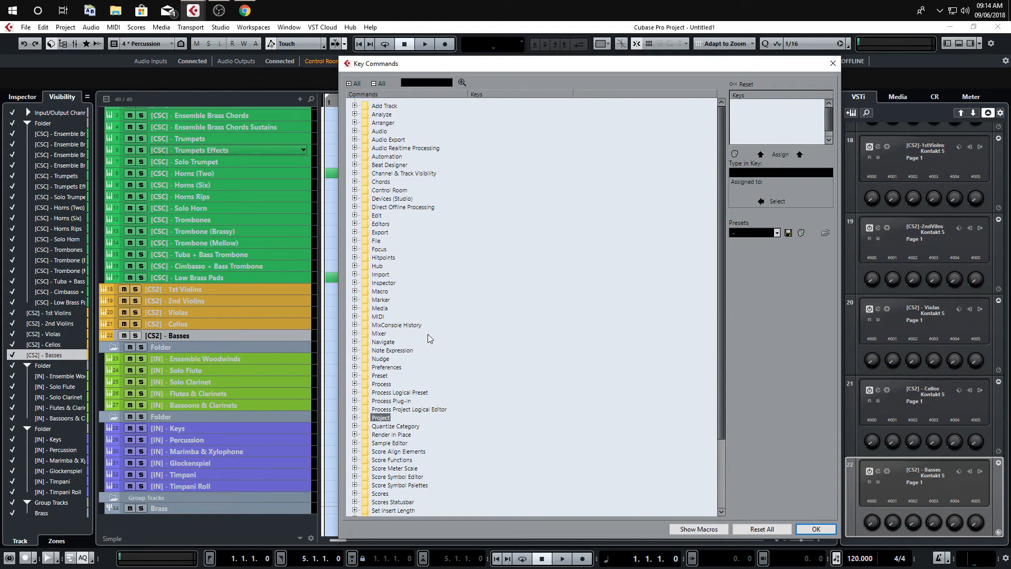
left_click(696, 528)
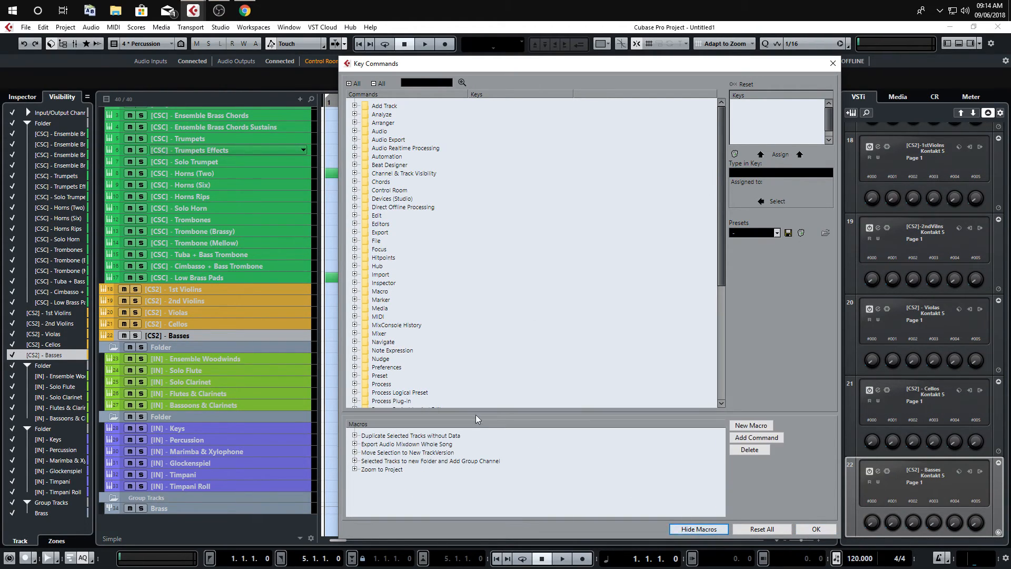
left_click(354, 462)
left_click(421, 478)
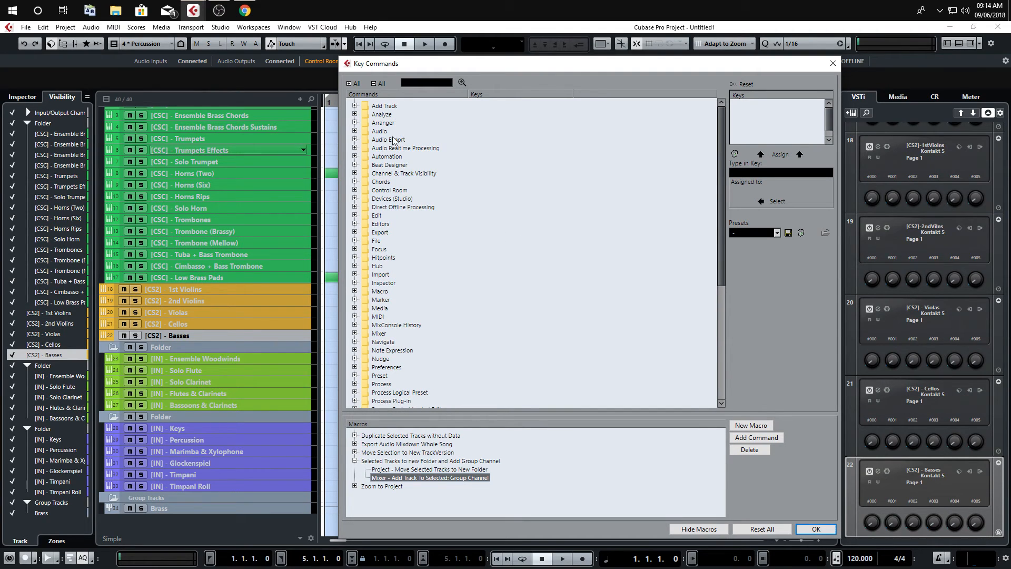
Look through the Project, Process Plug-in and Process Logical Preset categories for a command to extend the macro with.
scroll(507, 238, "down", 7)
left_click(355, 232)
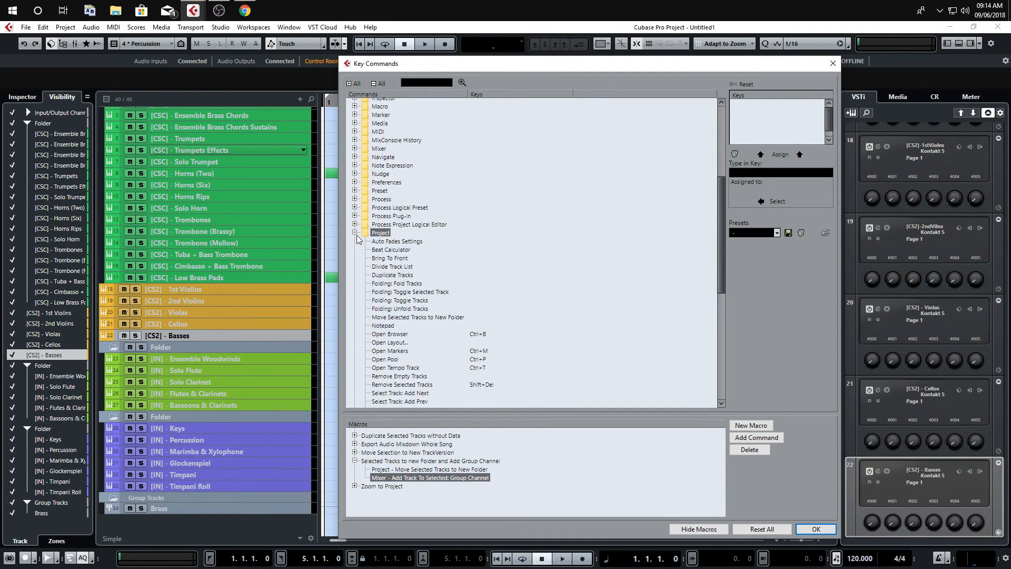
left_click(406, 259)
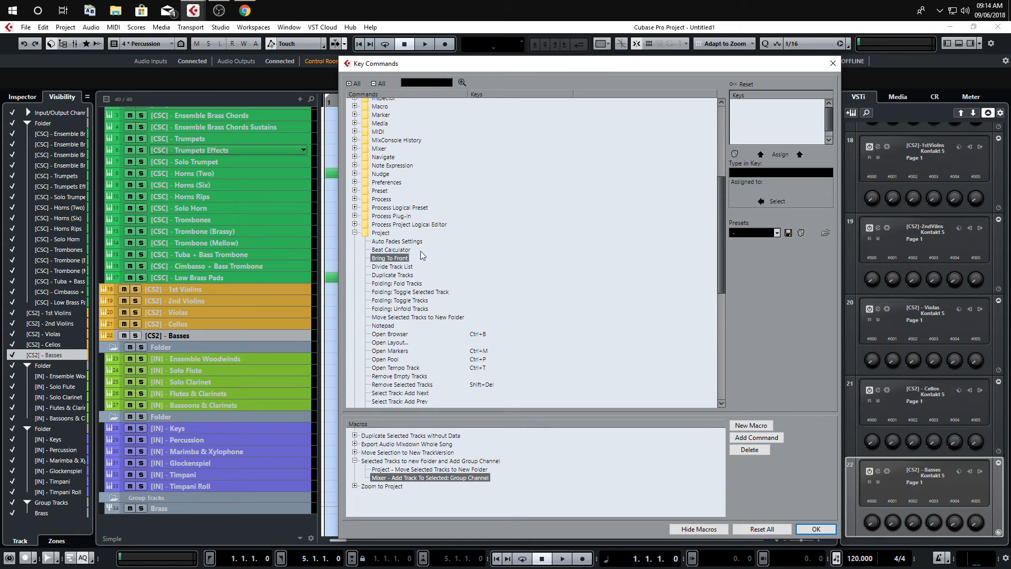
scroll(421, 254, "down", 7)
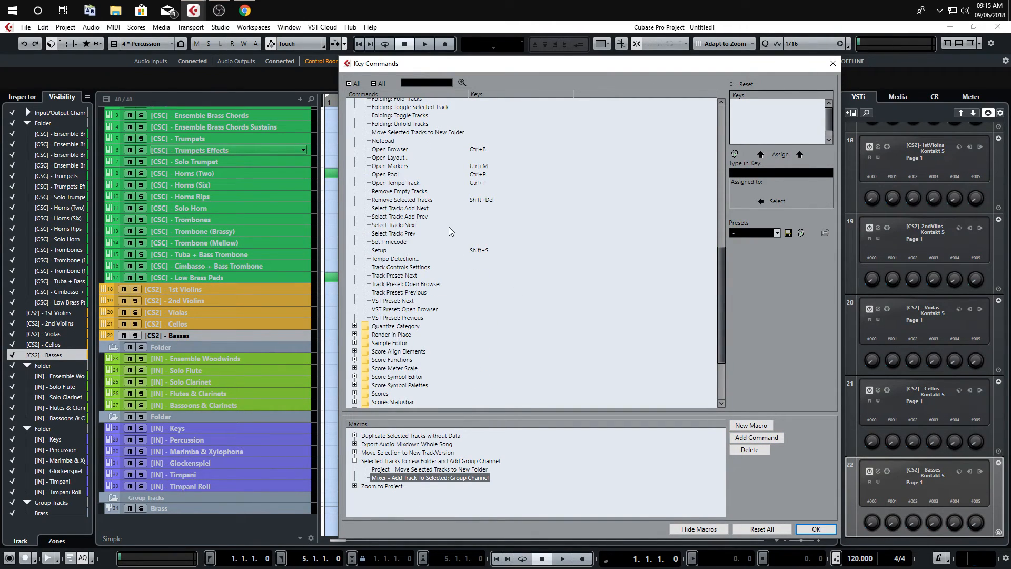
scroll(430, 228, "up", 2)
scroll(438, 228, "up", 5)
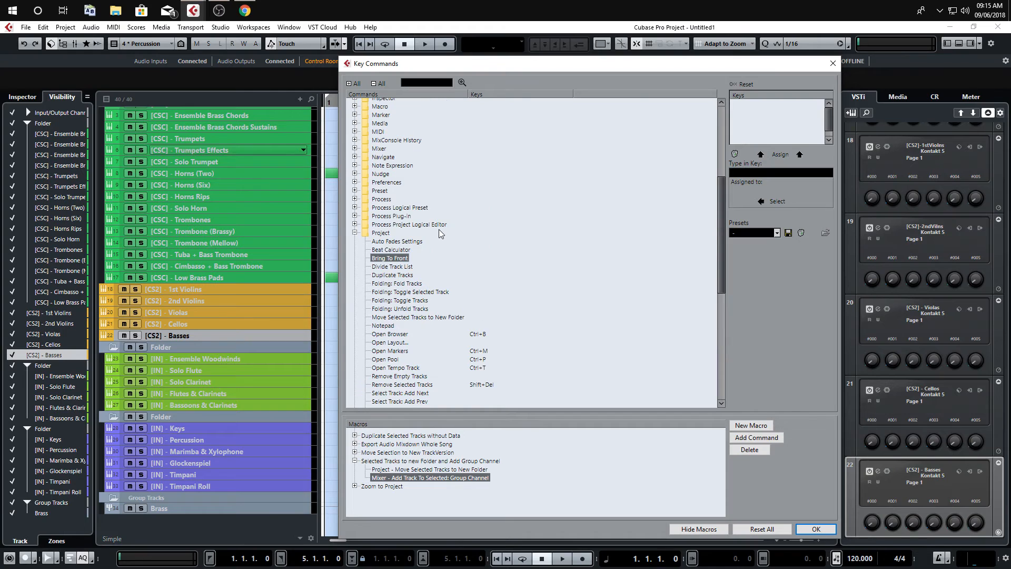
left_click(355, 232)
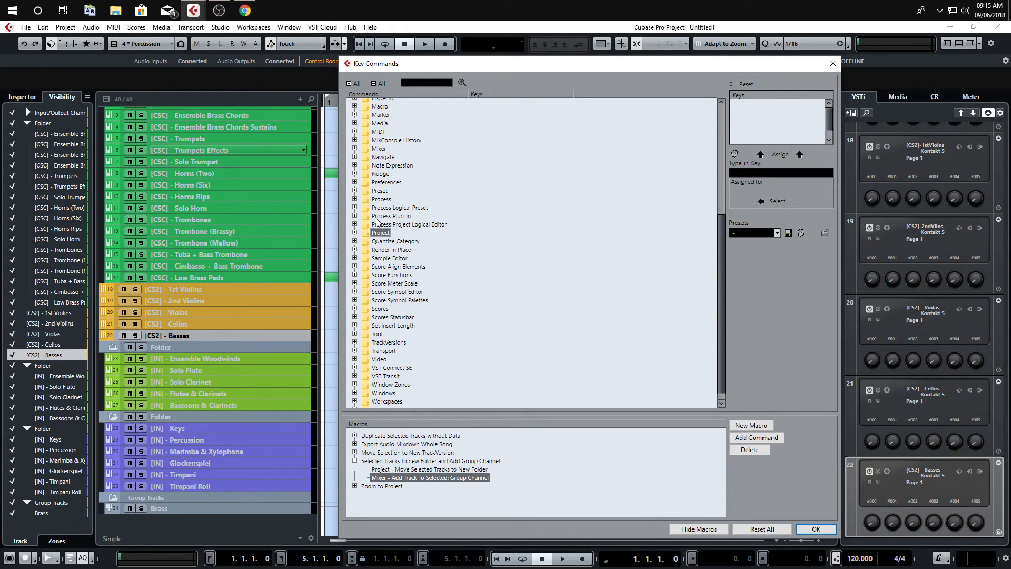
left_click(355, 216)
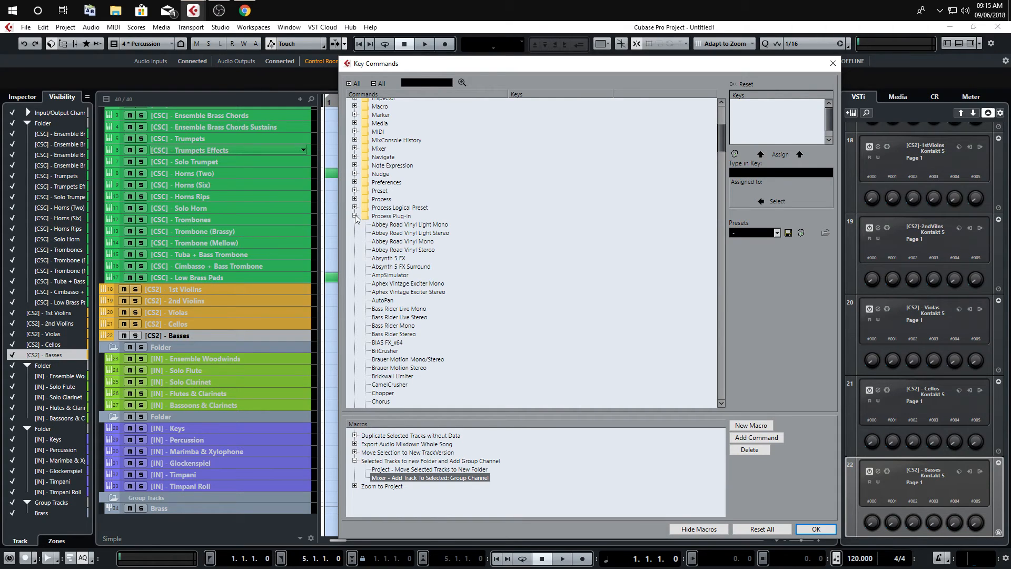
left_click(354, 216)
left_click(354, 207)
left_click(354, 207)
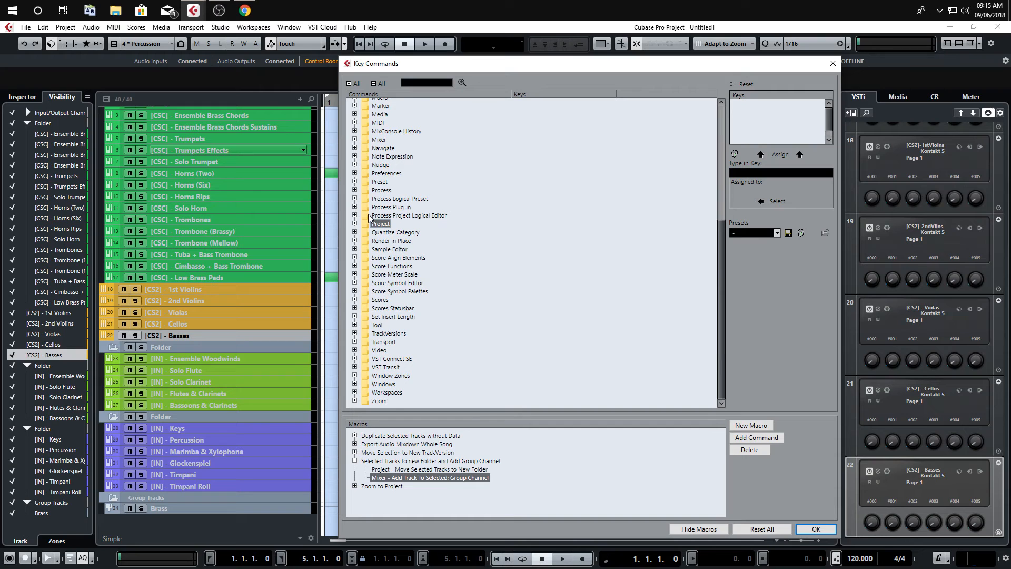
scroll(369, 216, "up", 6)
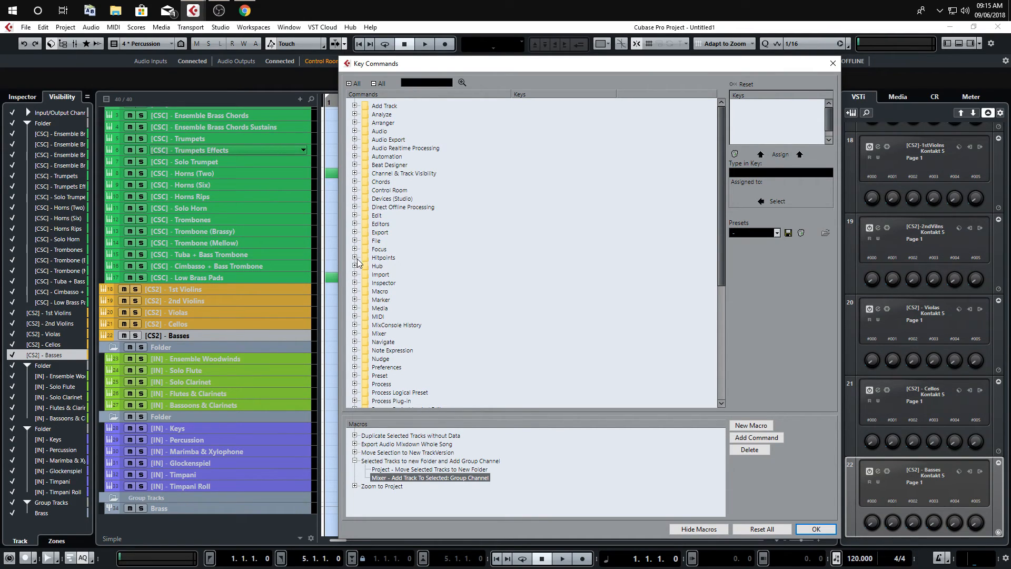
Append the Mixer command Add Track To Selected: FX Channel to the folder-and-group-channel macro and close Key Commands.
left_click(359, 292)
left_click(355, 333)
scroll(368, 330, "down", 5)
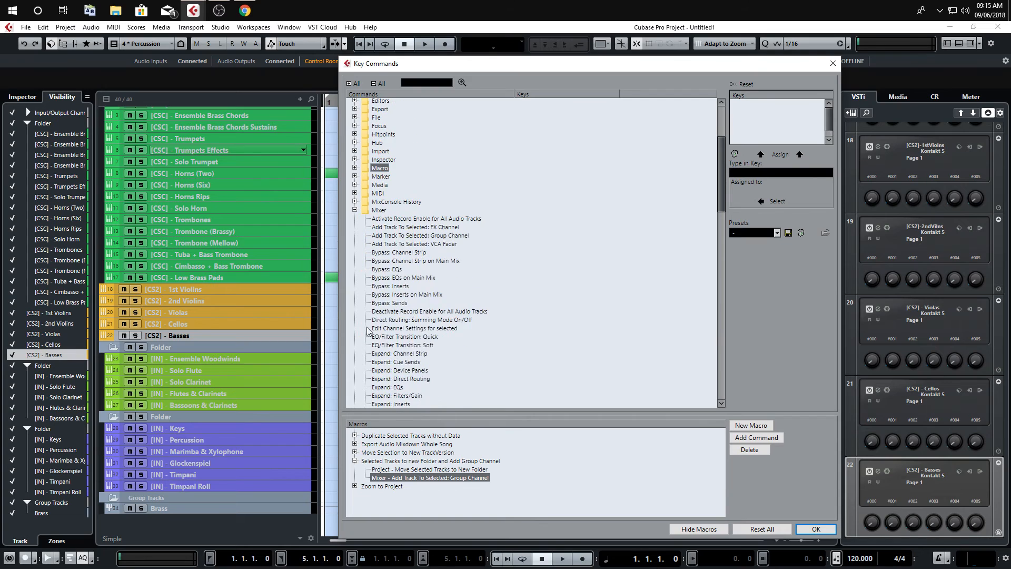
left_click(451, 227)
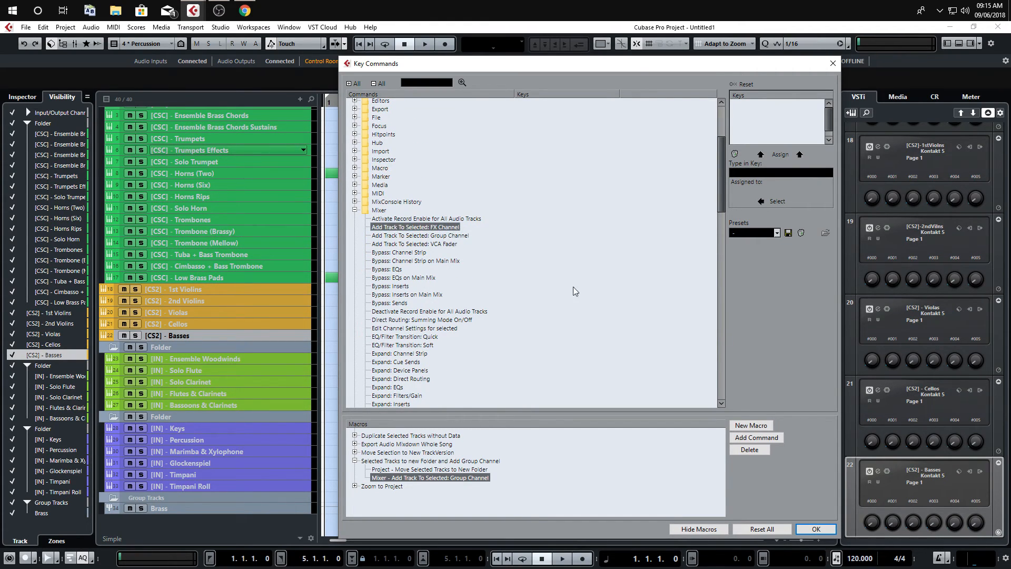
left_click(759, 442)
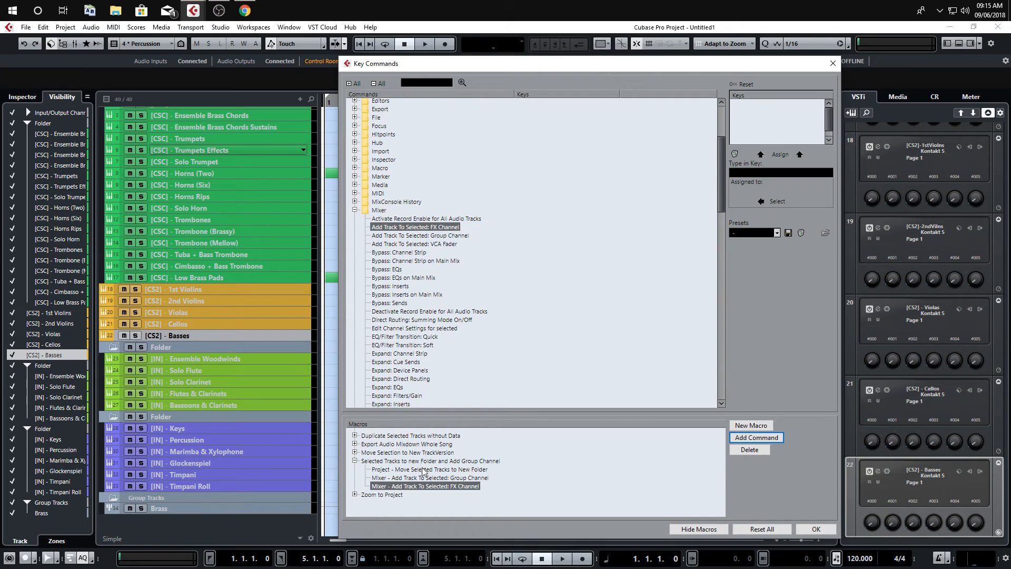
left_click(827, 527)
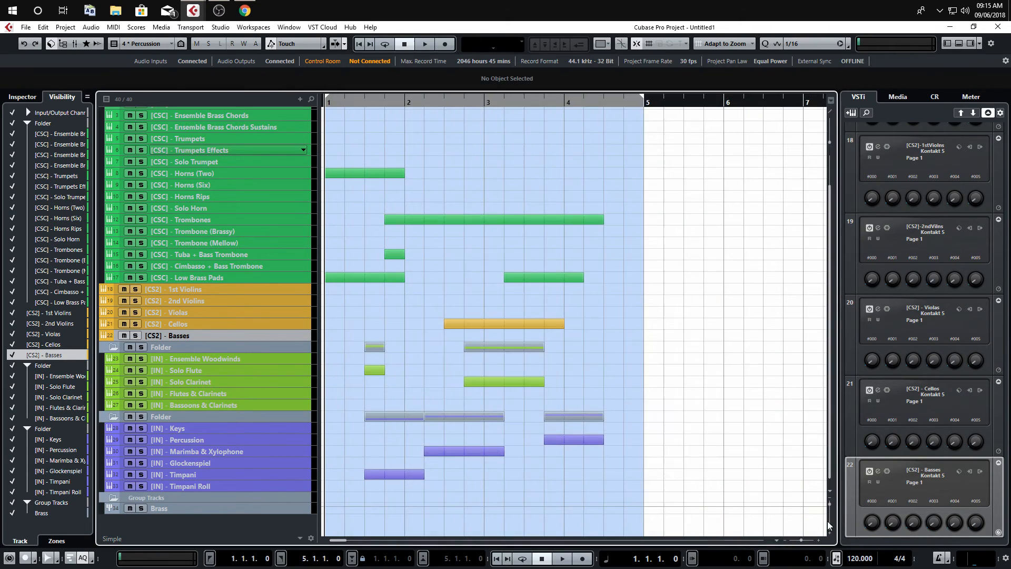
Run the extended macro on the string tracks, adding a stereo group named Strings and a stereo FX channel named Strings Verb.
left_click(303, 293, "shift")
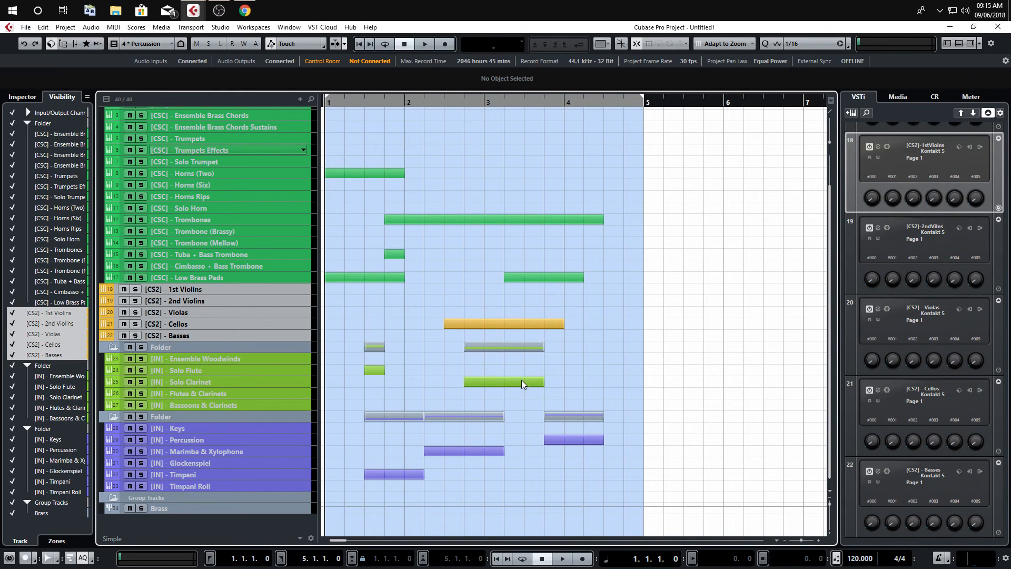
key("ctrl+g")
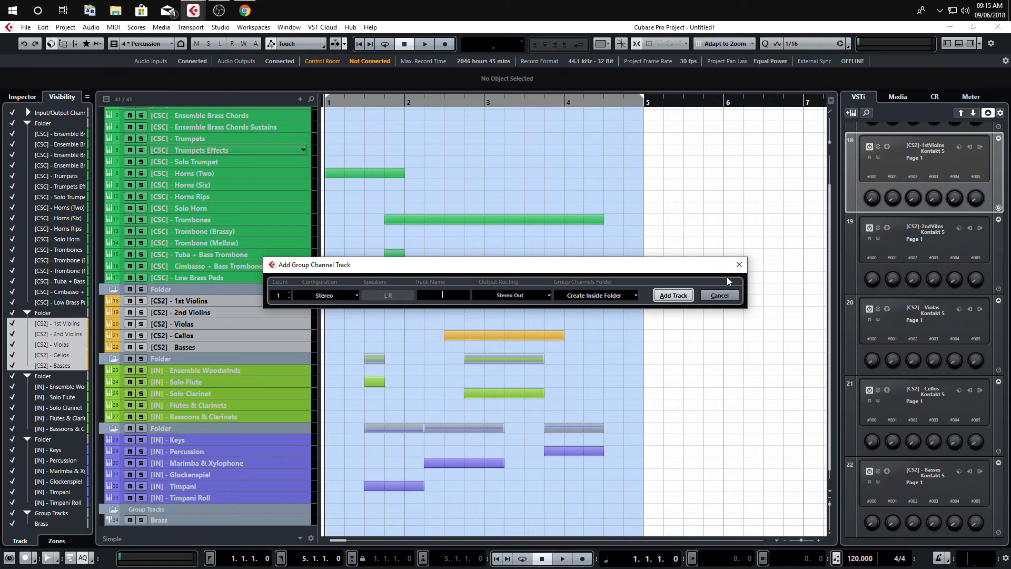
type("Strings")
left_click(669, 294)
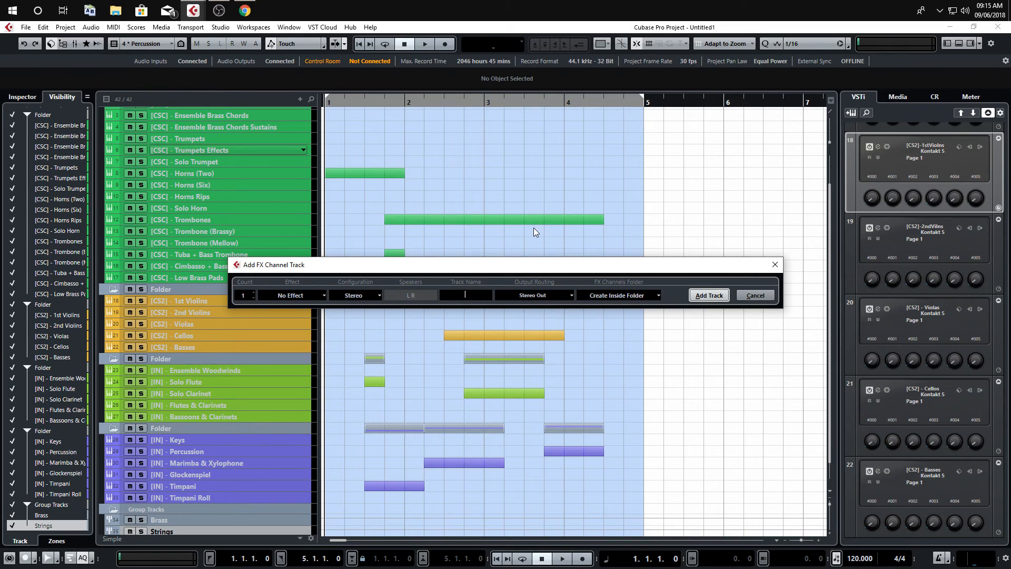
type("Strings Verb")
left_click(706, 294)
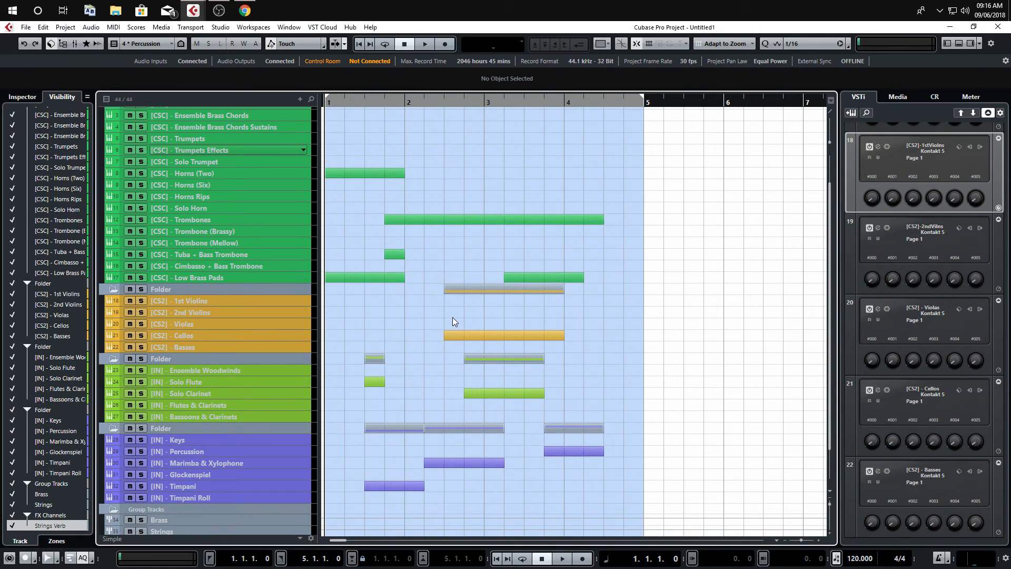
In the MixConsole, hide the woodwind, percussion and brass folders and expand the routing rack to check the string channels' outputs.
scroll(399, 315, "down", 4)
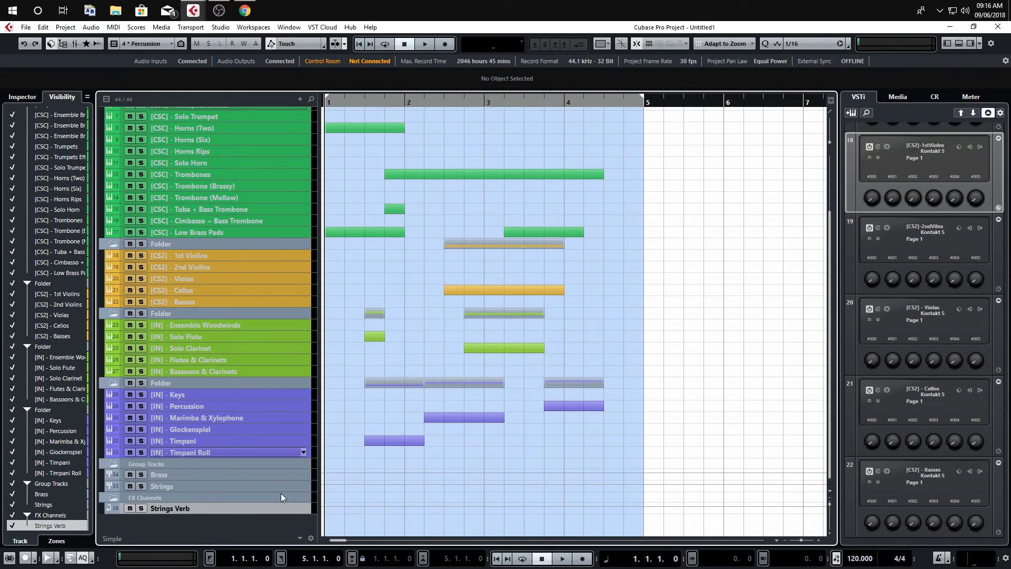
left_click(253, 290)
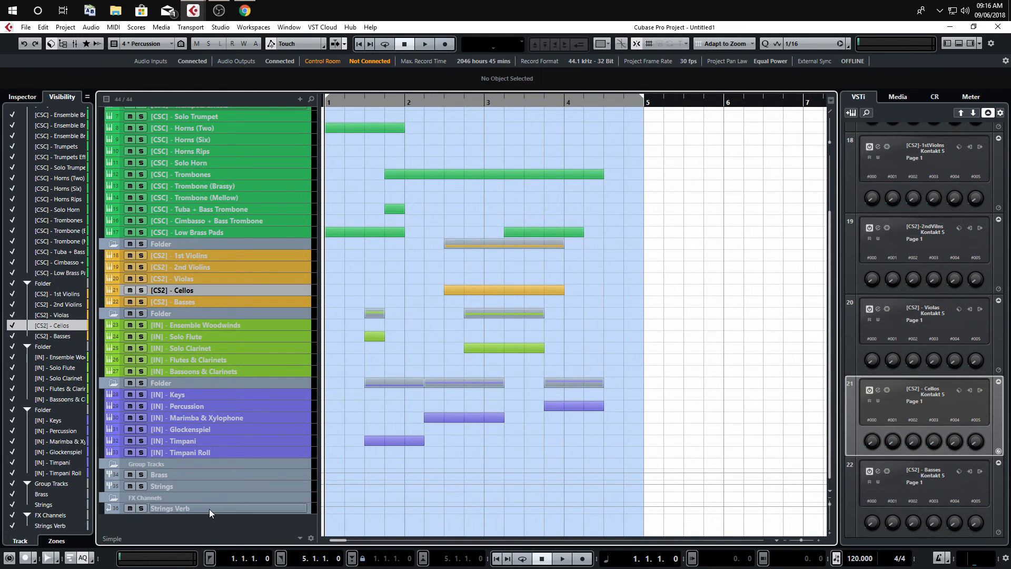
key("F3")
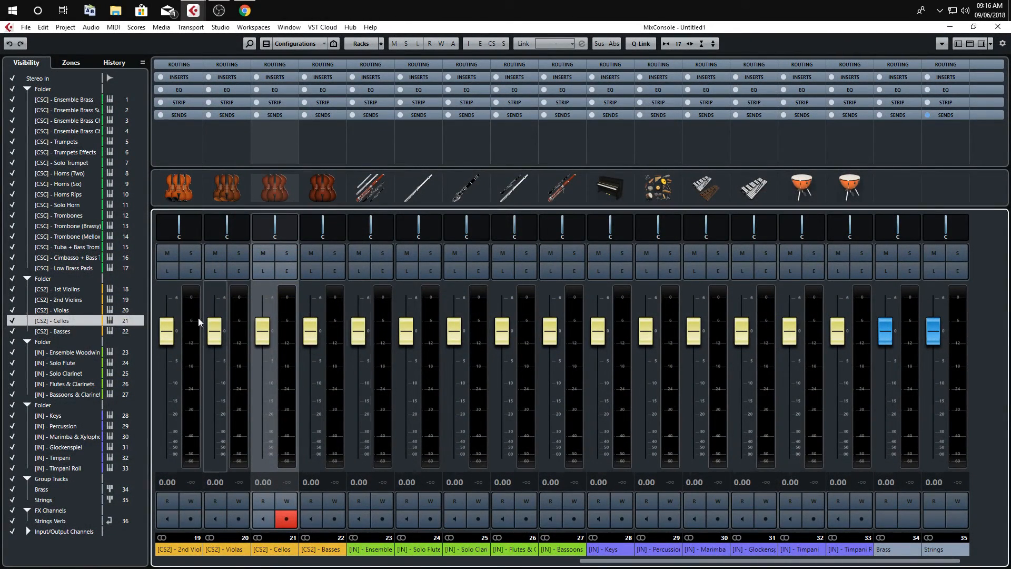
left_click(12, 342)
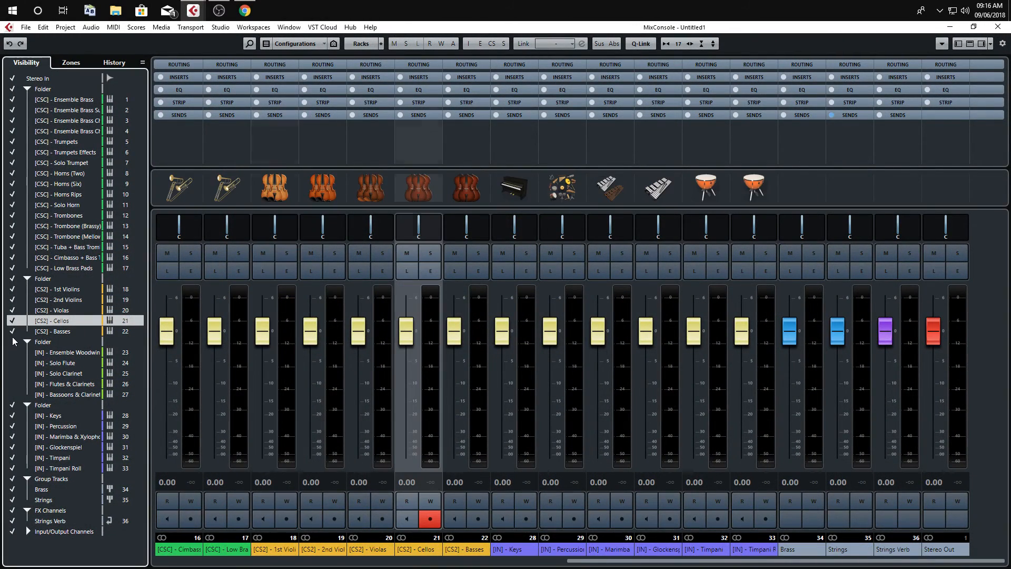
left_click(13, 405)
left_click(12, 89)
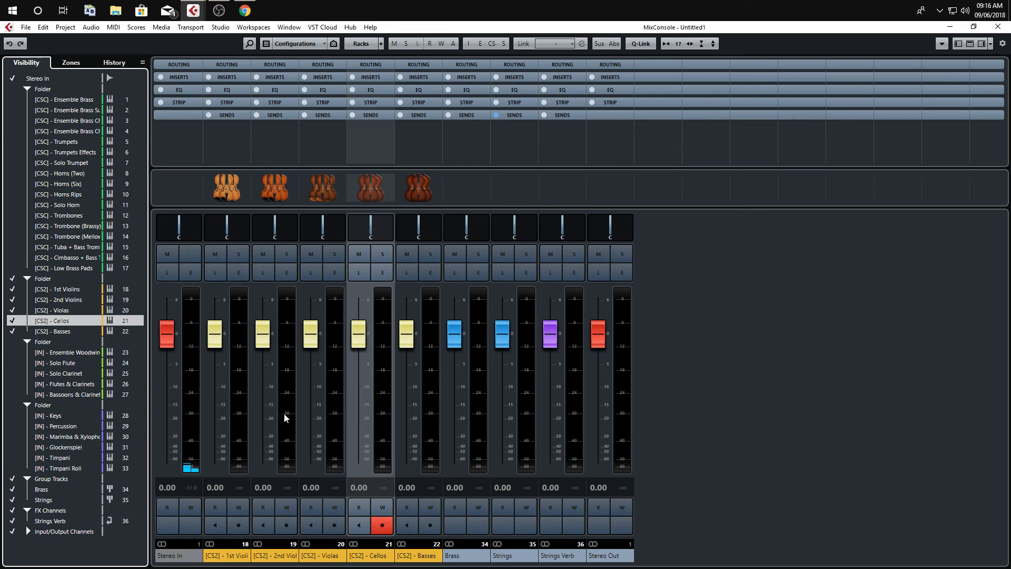
left_click(321, 65)
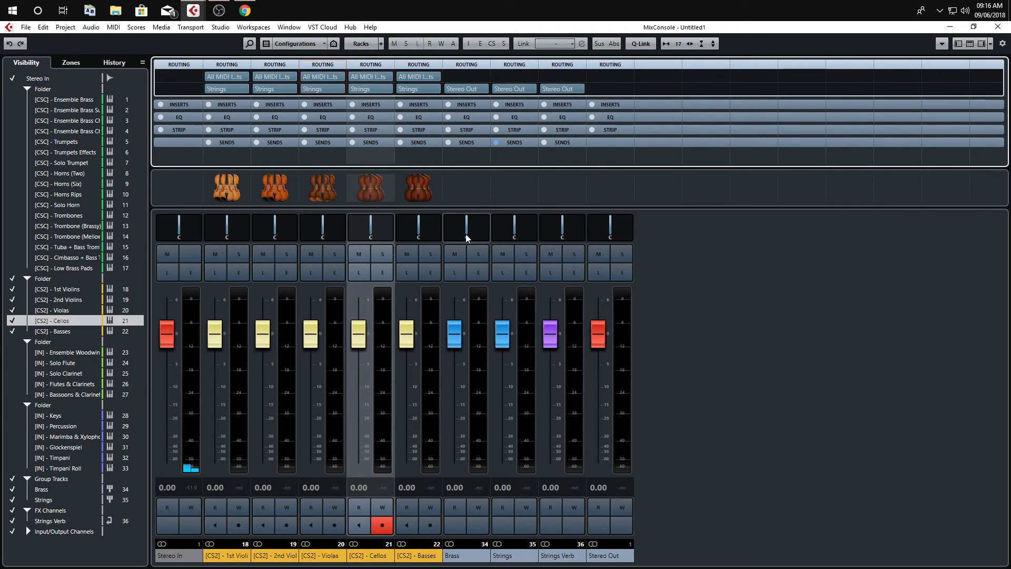
left_click(996, 28)
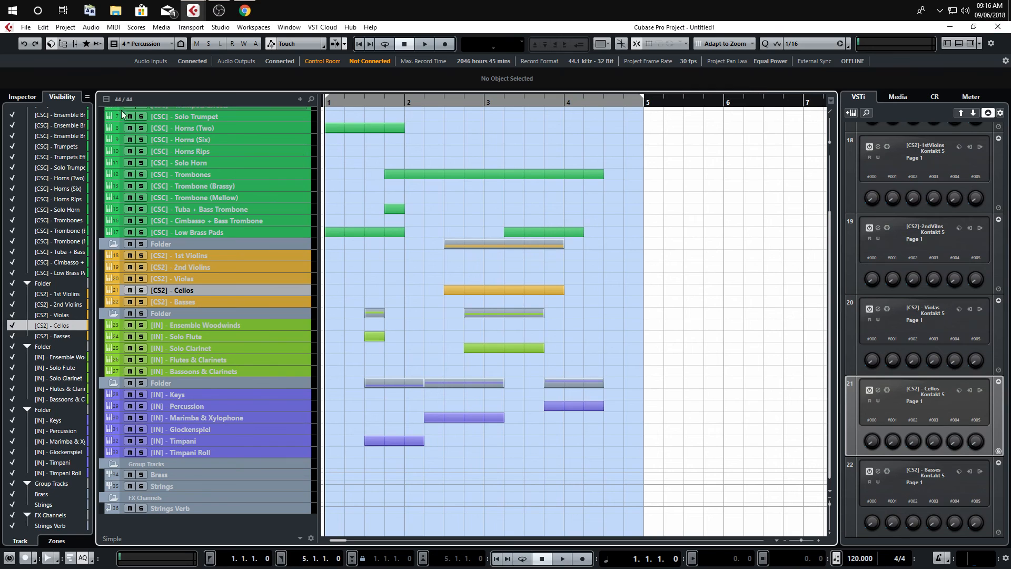
Look over the available command categories in Key Commands, collapse Devices (Studio) and close the dialog.
left_click(25, 28)
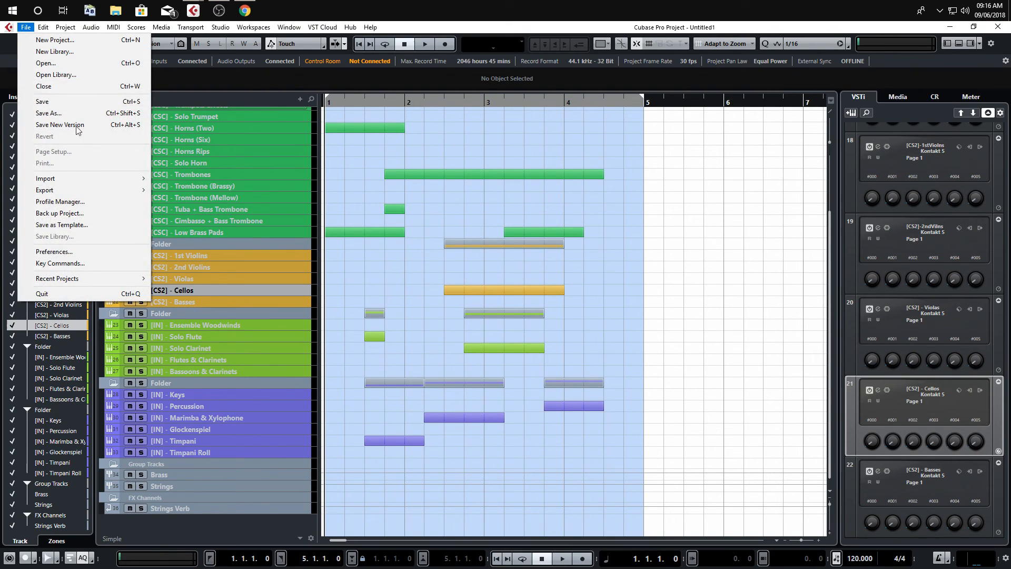
left_click(103, 259)
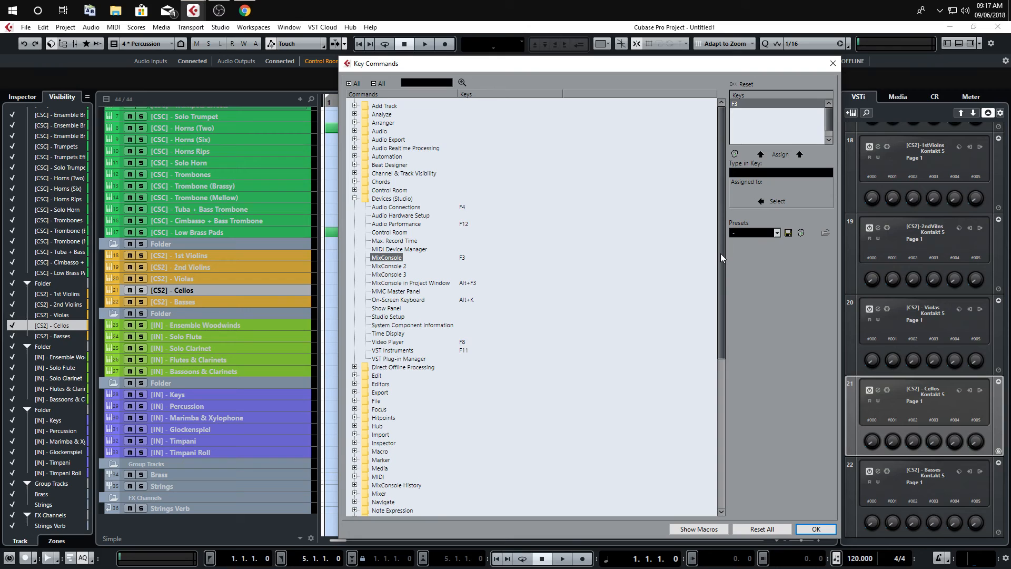
left_click_drag(720, 254, 728, 416)
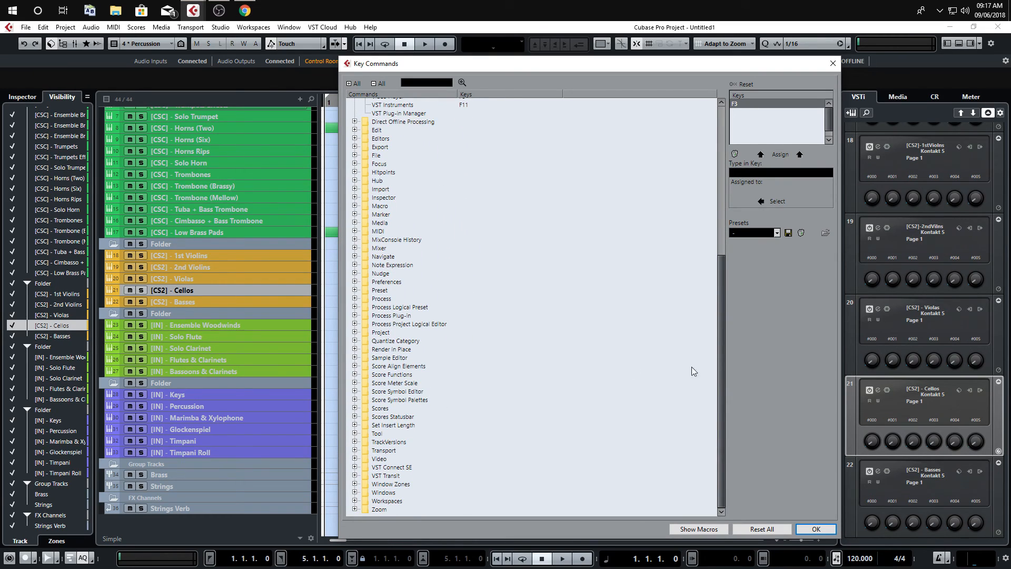
left_click_drag(720, 366, 701, 191)
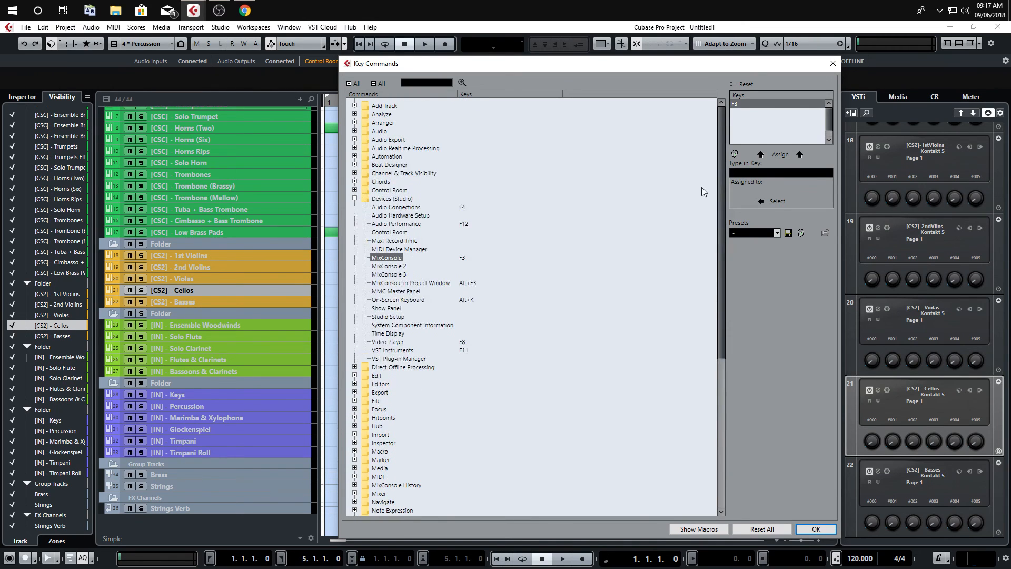
left_click(355, 199)
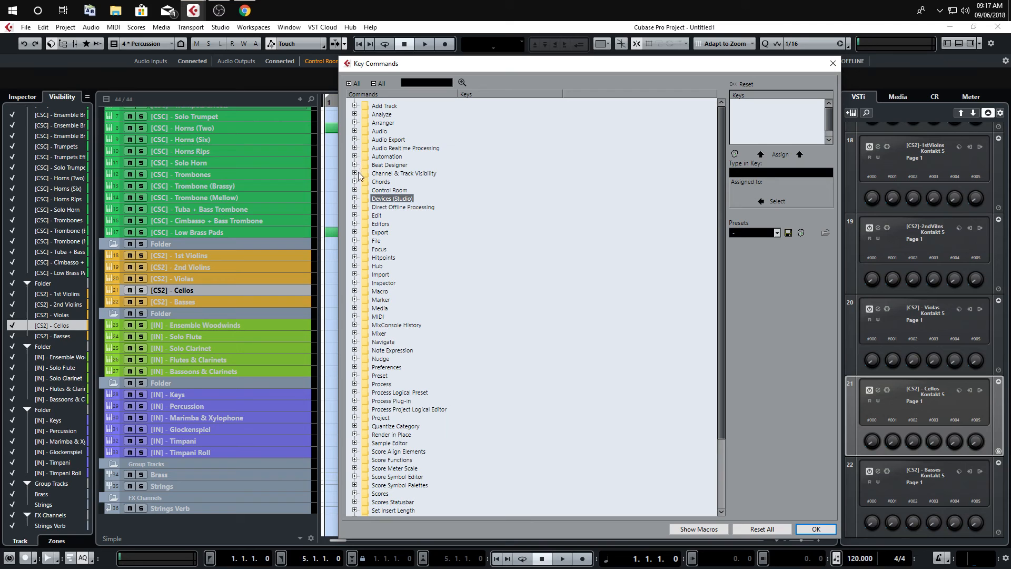
left_click_drag(494, 67, 371, 75)
left_click(712, 73)
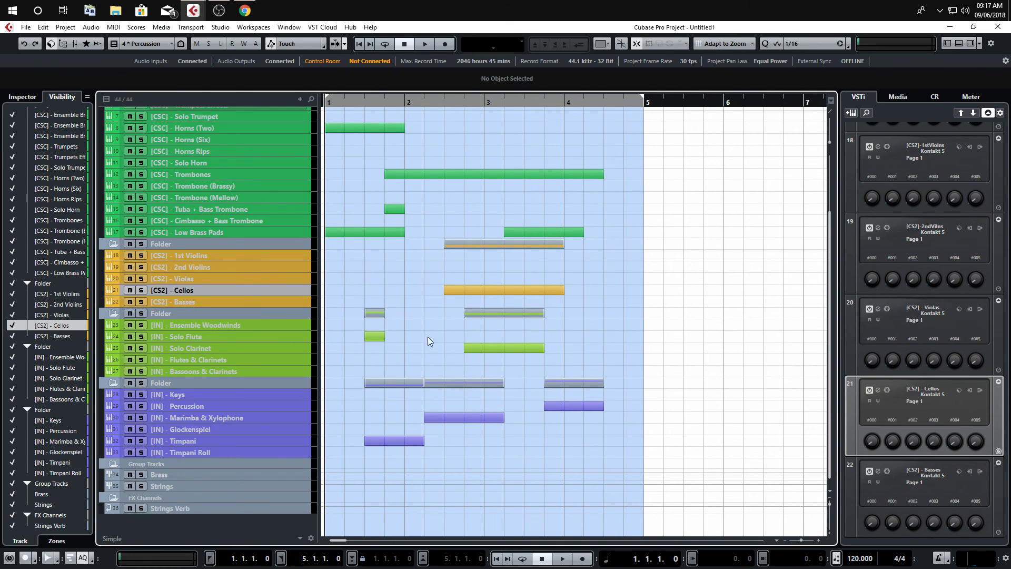
Narrow the VST instrument rack and toggle the track list between only tracks with data and all tracks.
scroll(477, 472, "up", 3)
scroll(477, 471, "down", 3)
scroll(465, 481, "up", 3)
scroll(463, 483, "down", 3)
left_click_drag(839, 170, 859, 173)
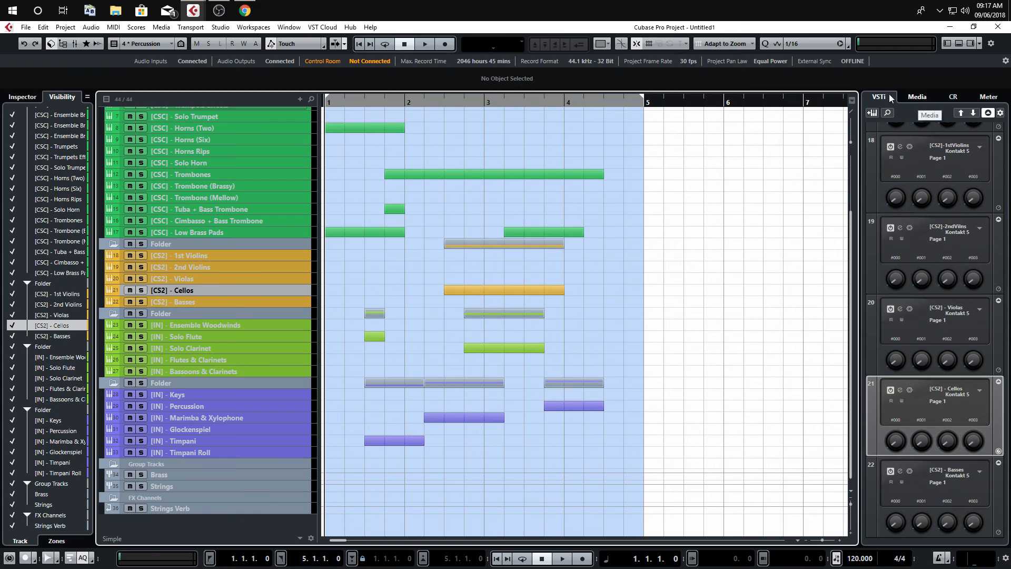
key("ctrl+shift+d")
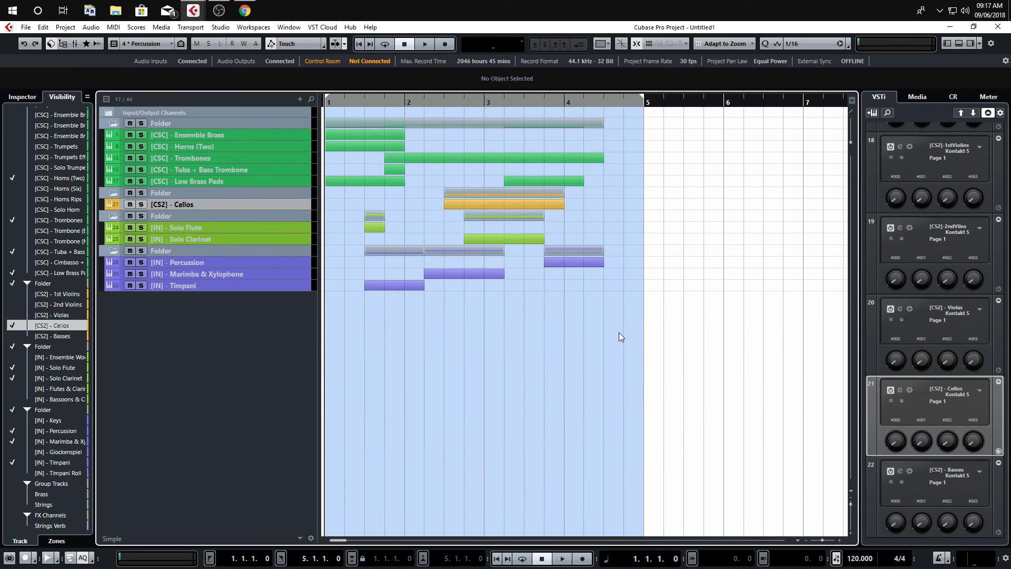
key("ctrl+shift+d")
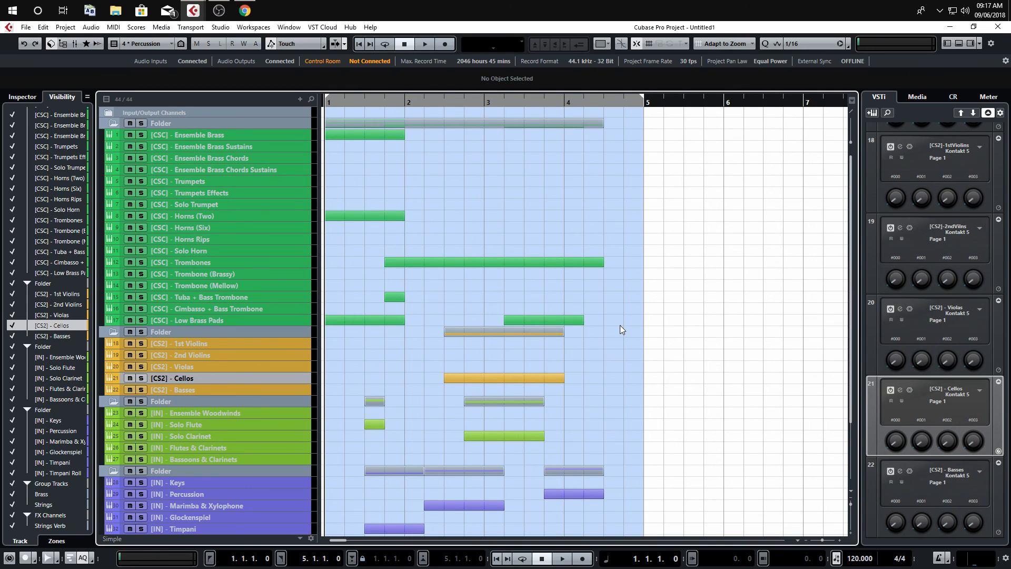
key("ctrl+shift+d")
Switch back and forth through the four saved track visibility configurations, finishing on 1 Brass.
key("alt+1")
key("alt+2")
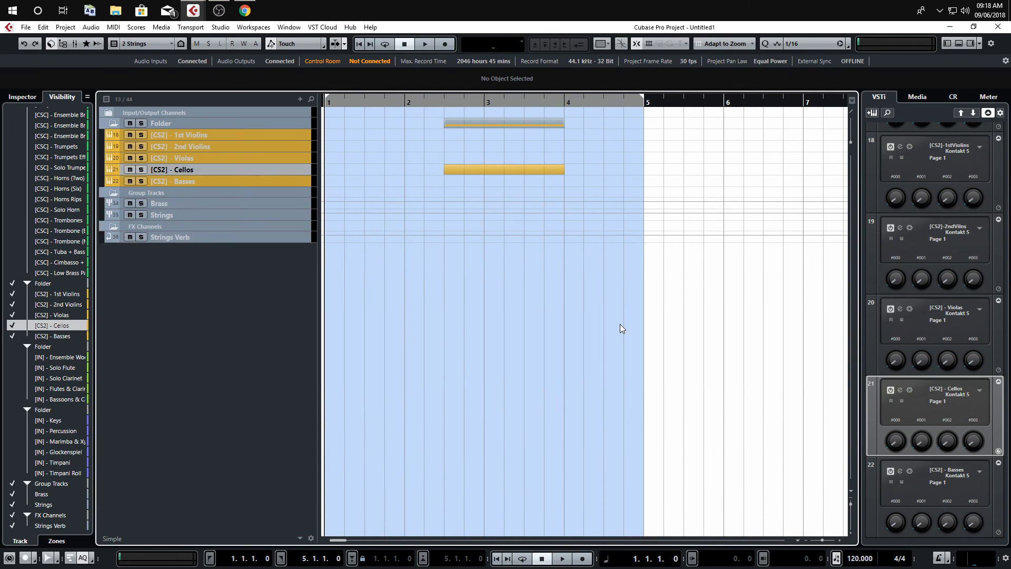
key("alt+3")
key("alt+4")
key("alt+1")
key("alt+2")
key("alt+3")
key("alt+1")
key("alt+2")
key("alt+1")
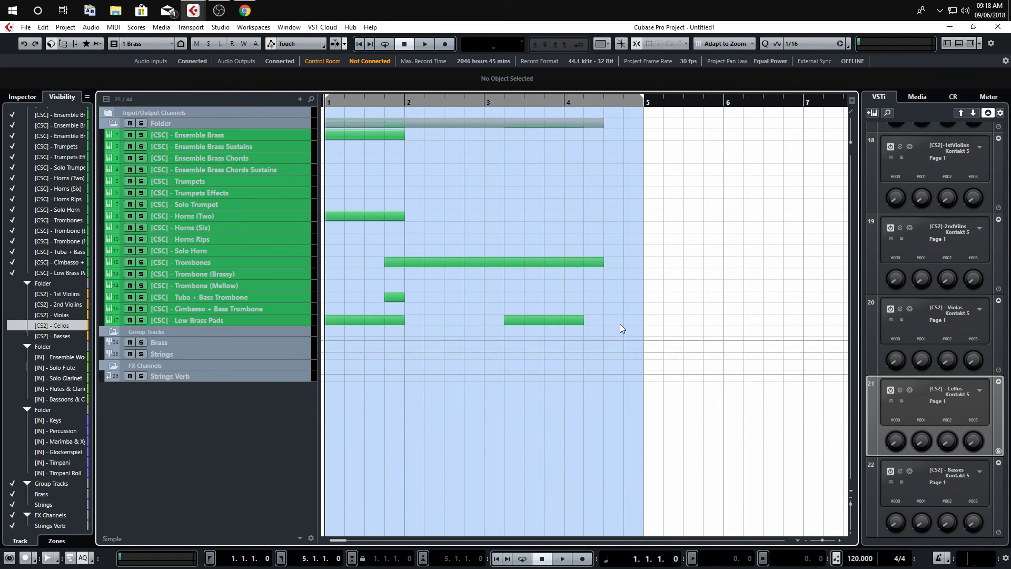
Run the folder, group and FX channel macro on all [CSC] brass tracks, adding only the folder and cancelling both channel dialogs.
left_click(267, 135)
left_click(286, 317, "shift")
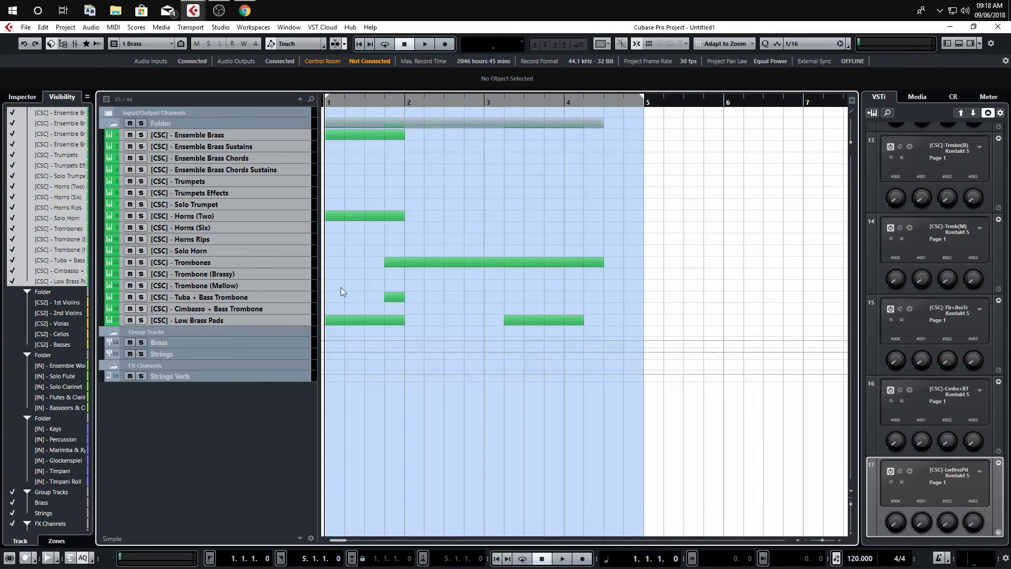
key("ctrl+g")
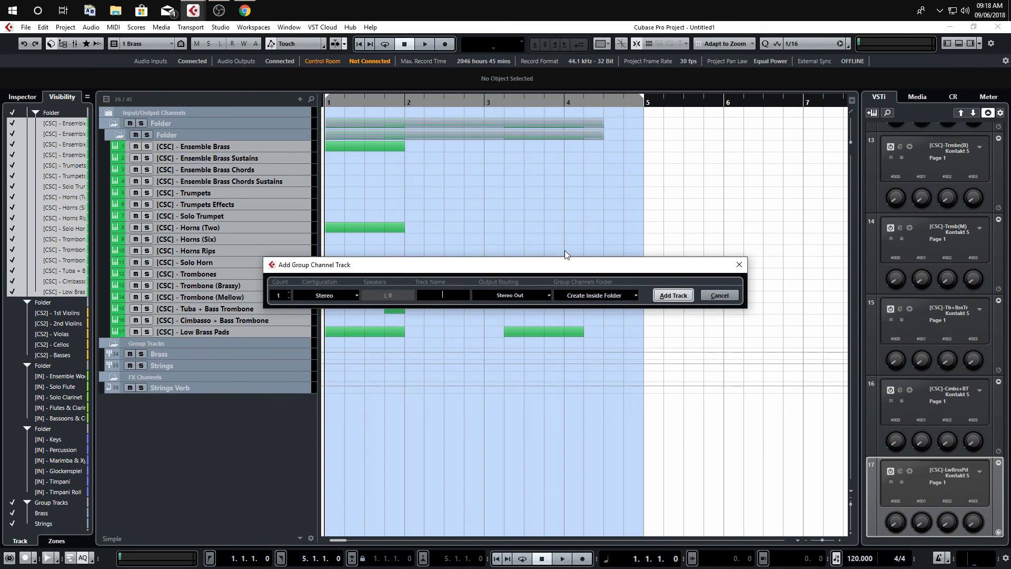
left_click(719, 295)
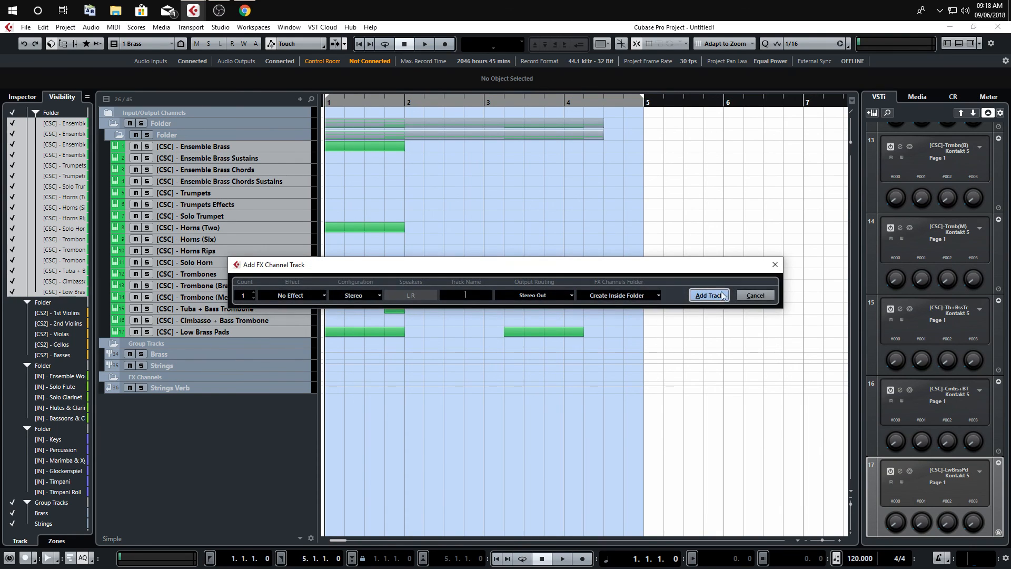
left_click(772, 303)
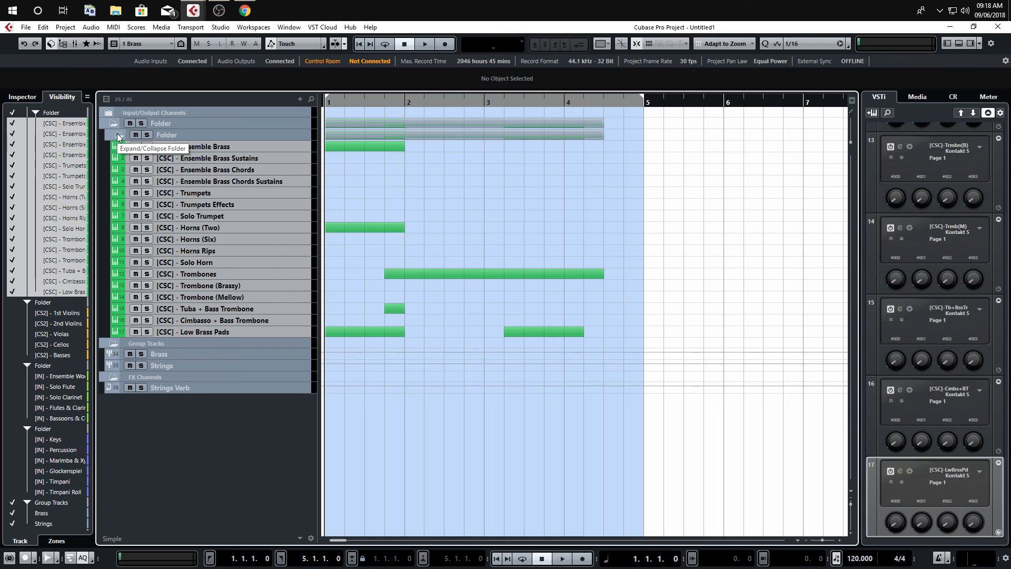
Show the Multi track presets in the media browser and select only the [CSC] Horns (Two) track.
left_click(917, 97)
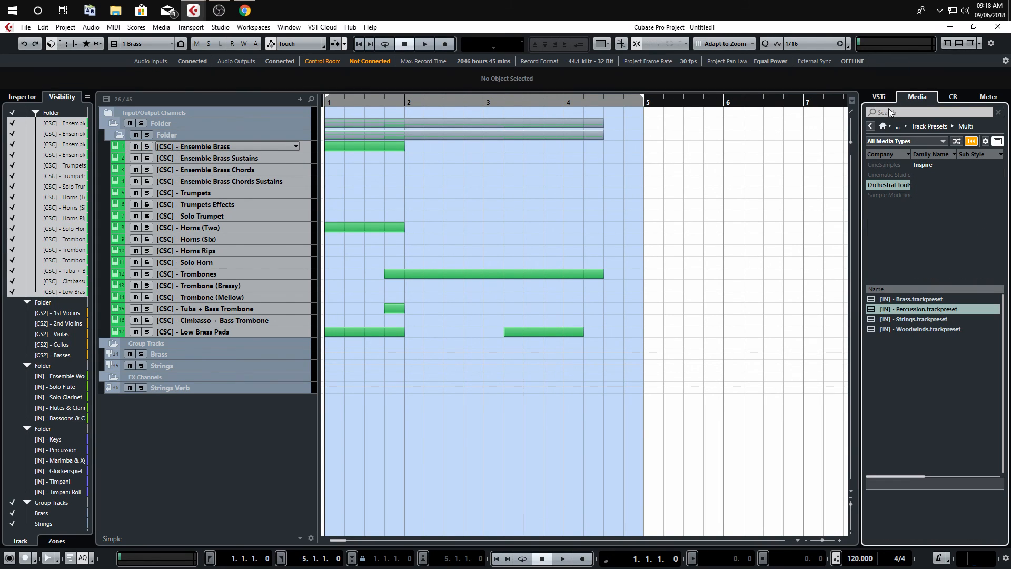
left_click(271, 224)
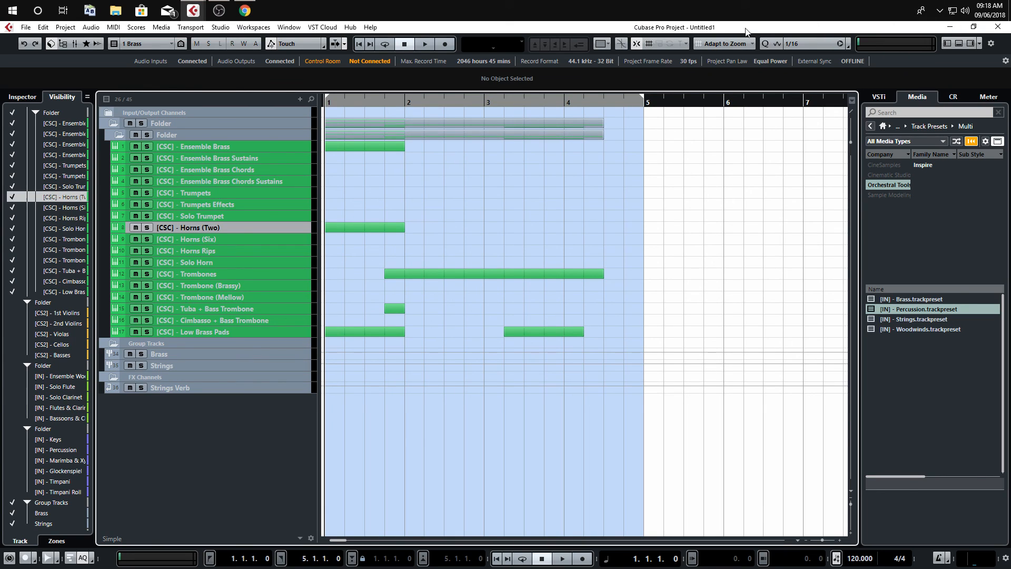
left_click(246, 11)
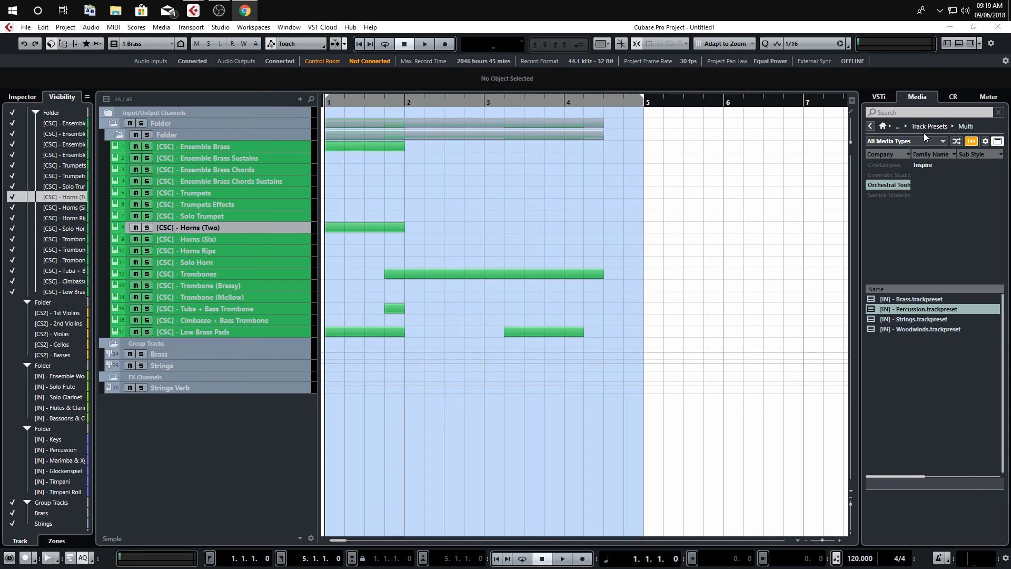
left_click(980, 12)
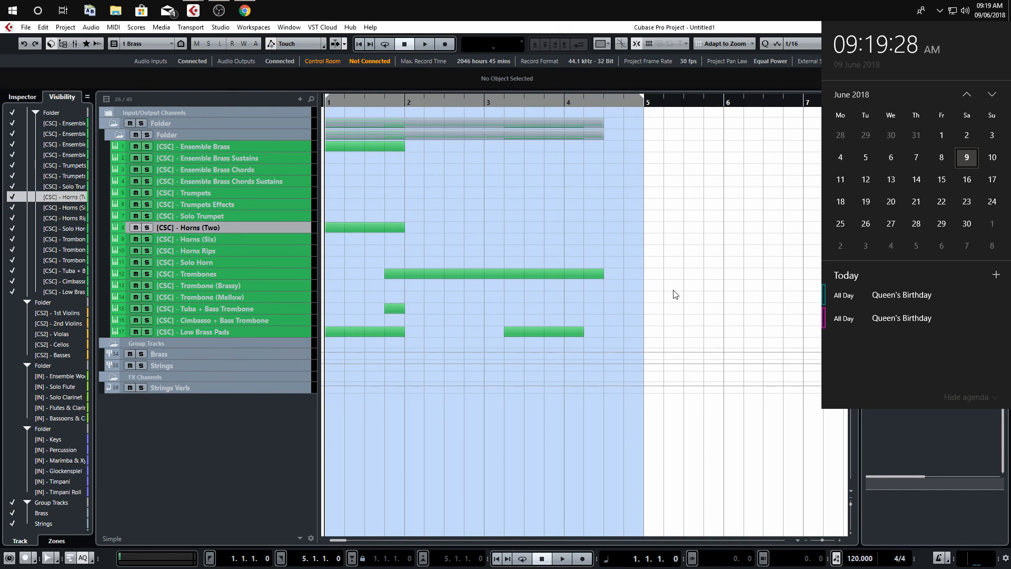
left_click(691, 310)
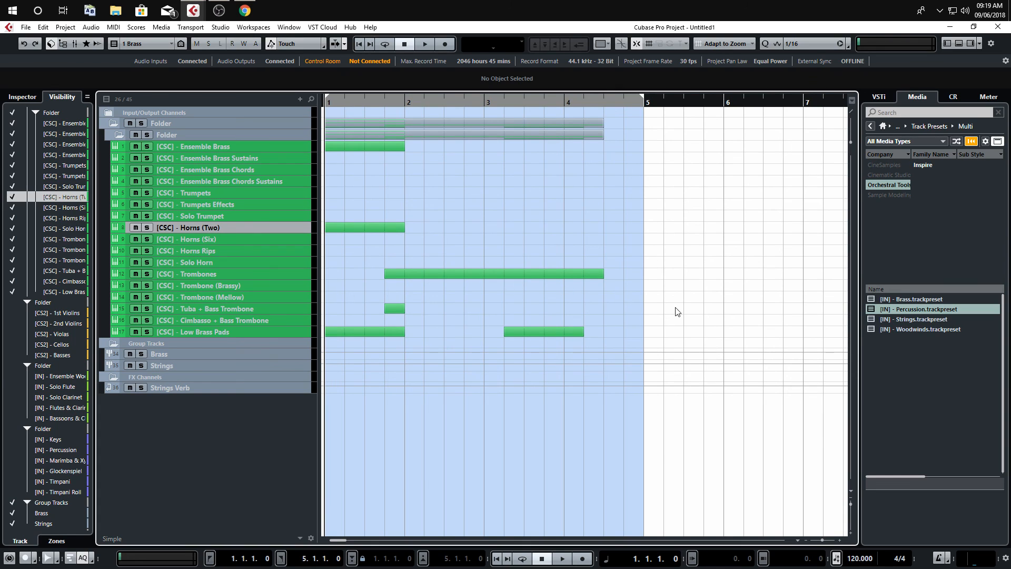
Narrow the media browser slightly to give the arrangement more width.
left_click_drag(863, 251, 873, 252)
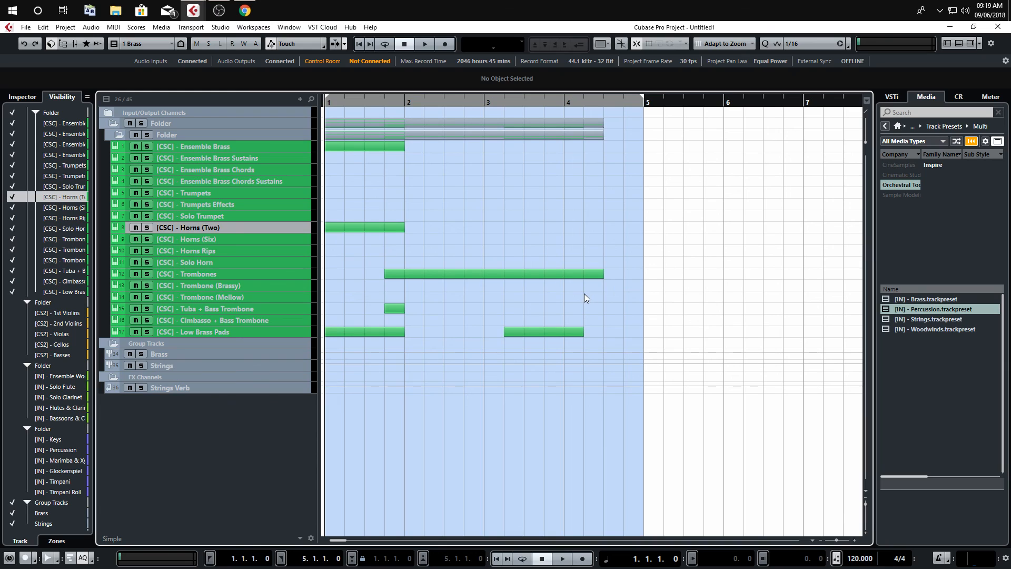